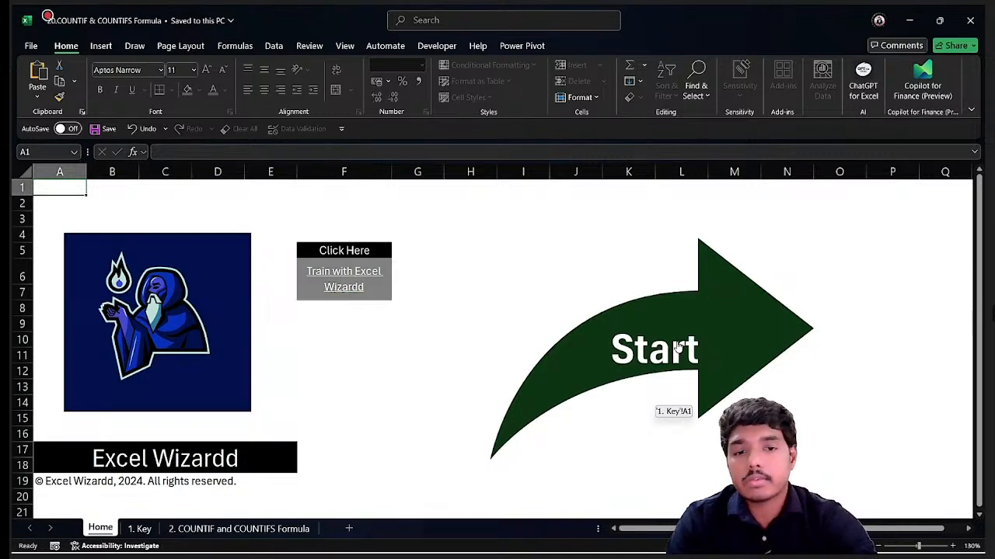
Open the COUNTIF and COUNTIFS Formula sheet and look over the sales transactions table.
click(678, 346)
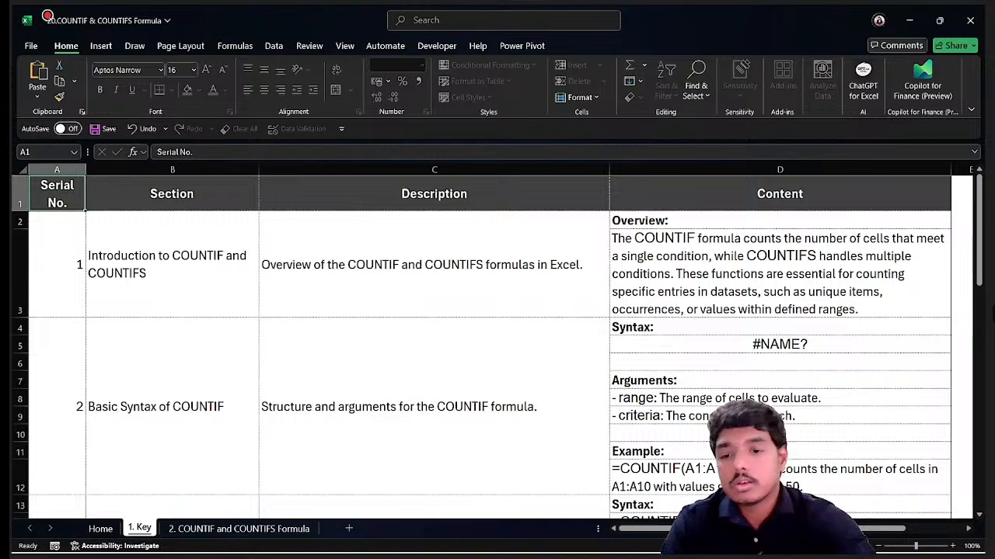
click(266, 530)
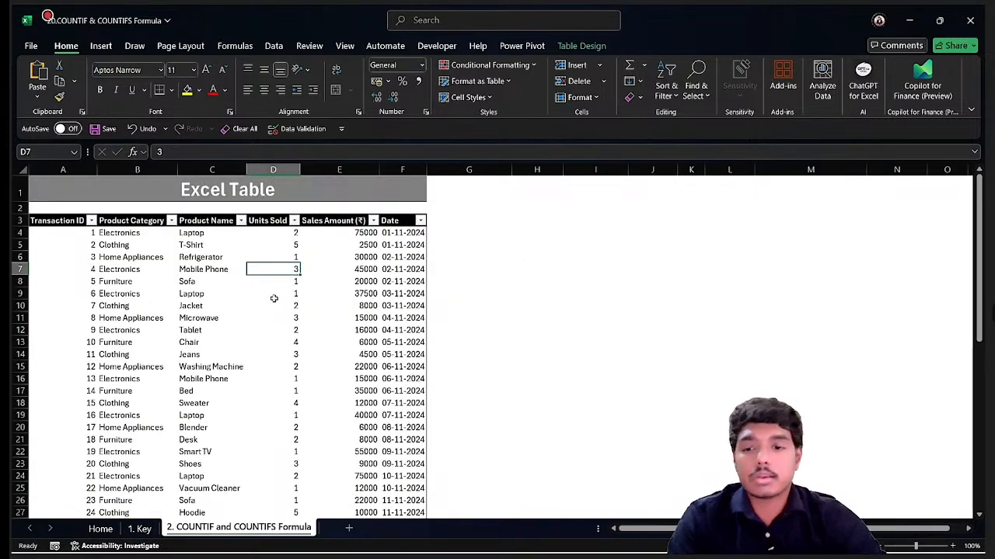
click(394, 259)
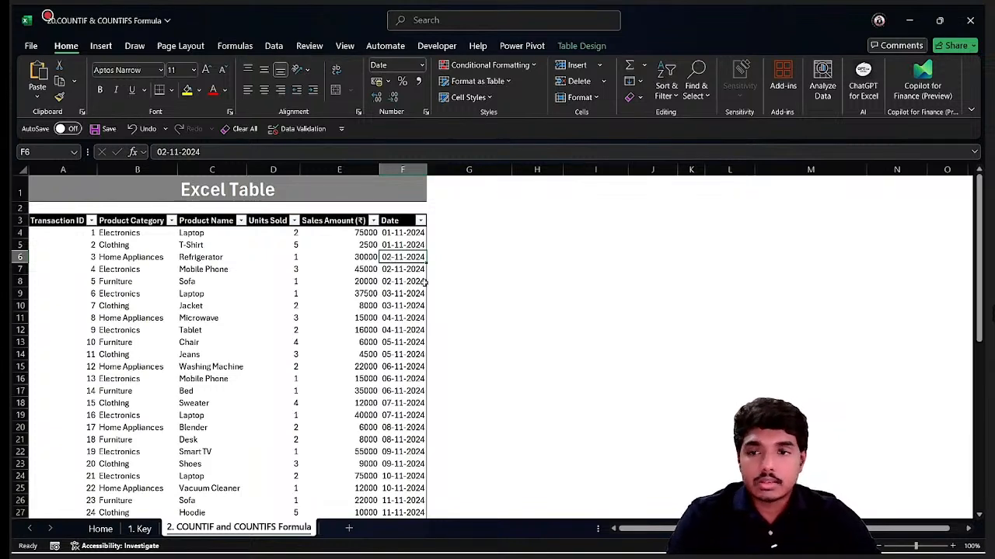
click(228, 281)
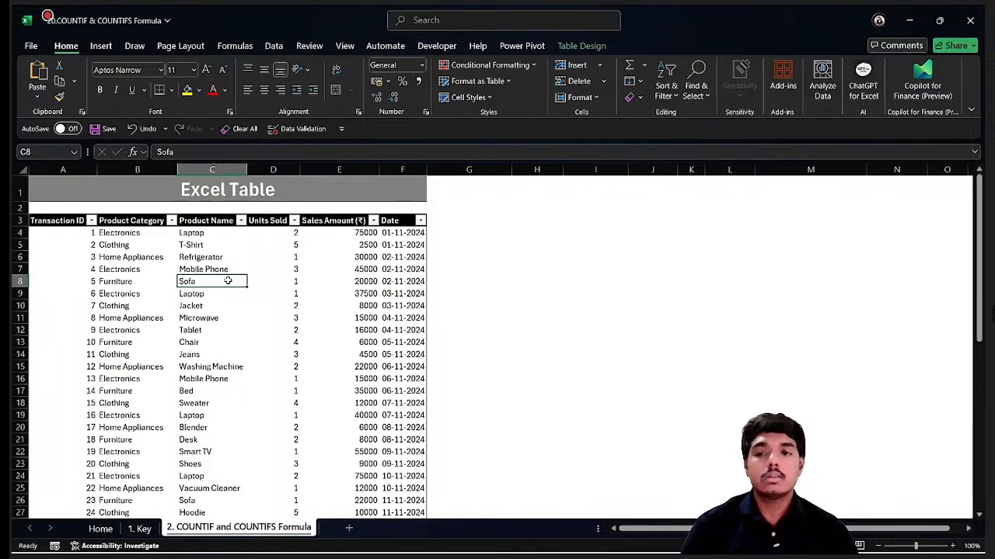
Copy the Product Category column and paste it as values into H4.
key(Left)
key(Up)
key(Up)
key(Up)
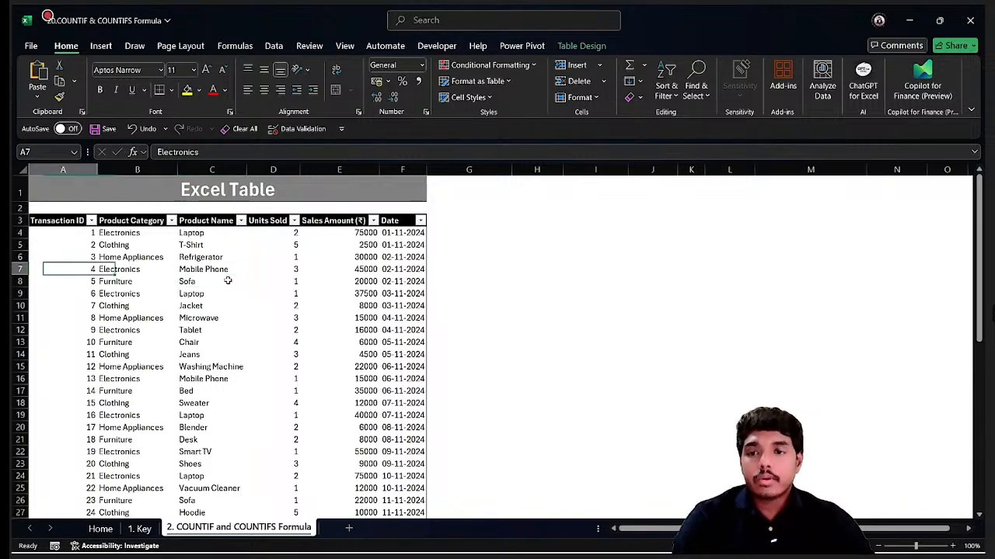
key(Up)
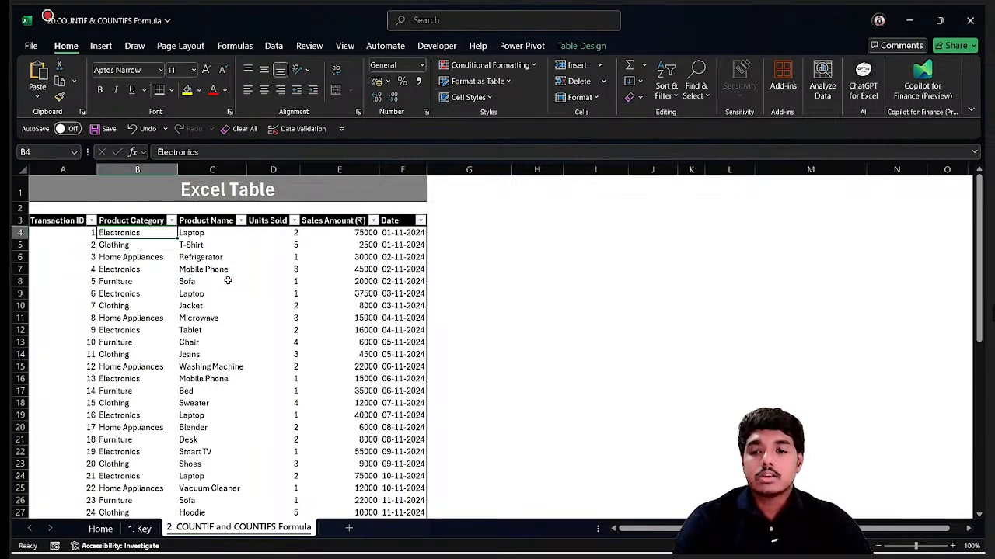
key(ctrl+shift+Down)
key(ctrl+c)
key(Up)
key(Right)
key(Right)
key(Right)
key(Right)
key(Right)
key(Right)
key(Right)
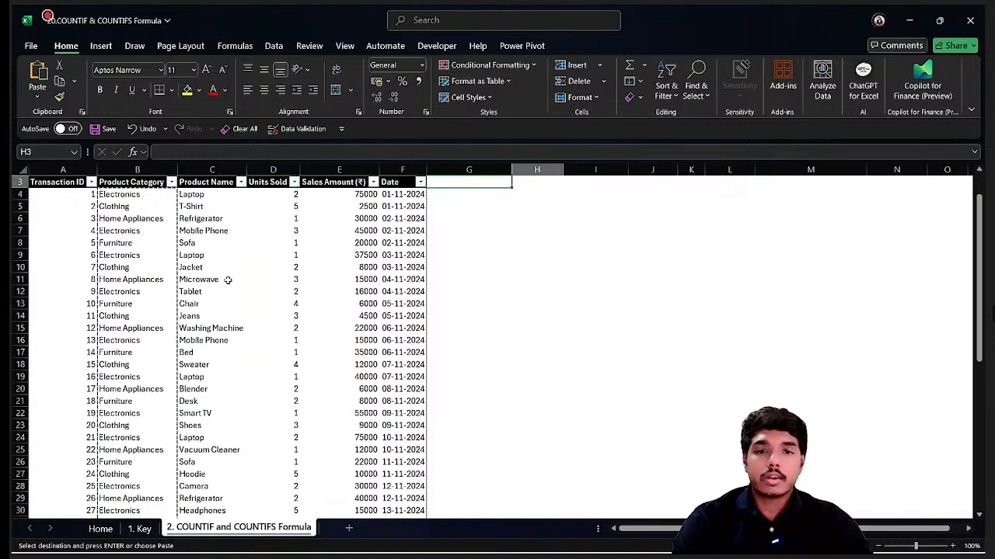
key(Left)
key(Down)
key(ctrl+alt+v)
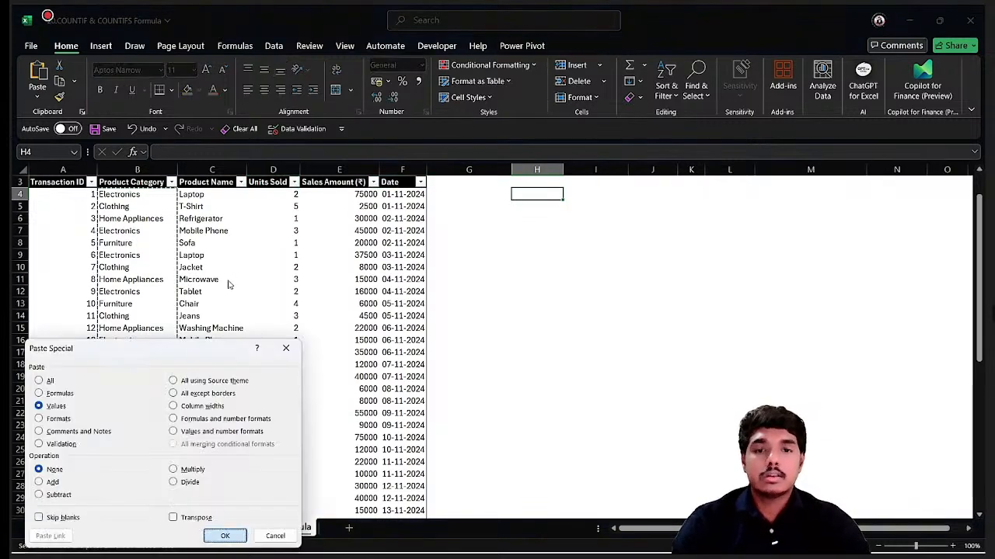
key(v)
key(Return)
Remove duplicate entries from the pasted category list in column H.
key(alt+a)
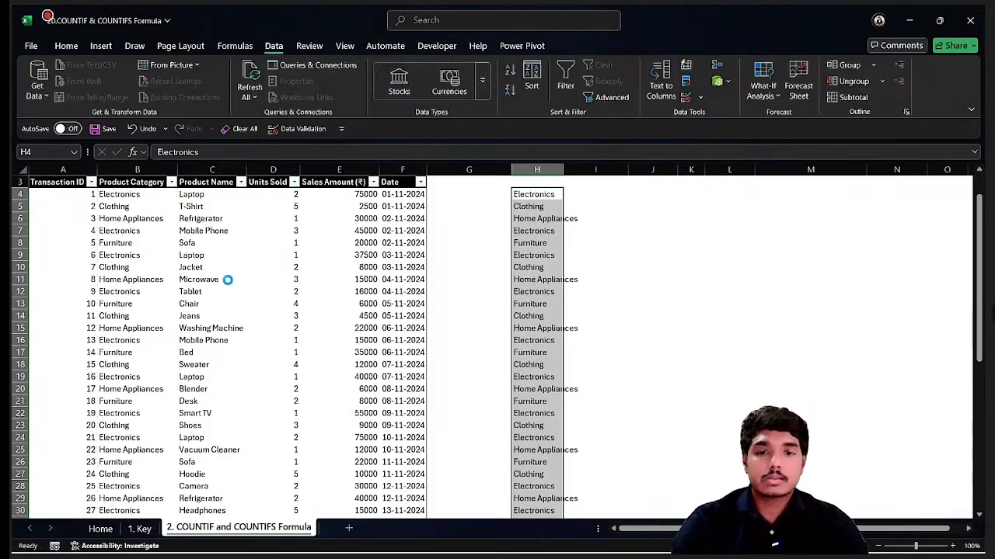
key(m)
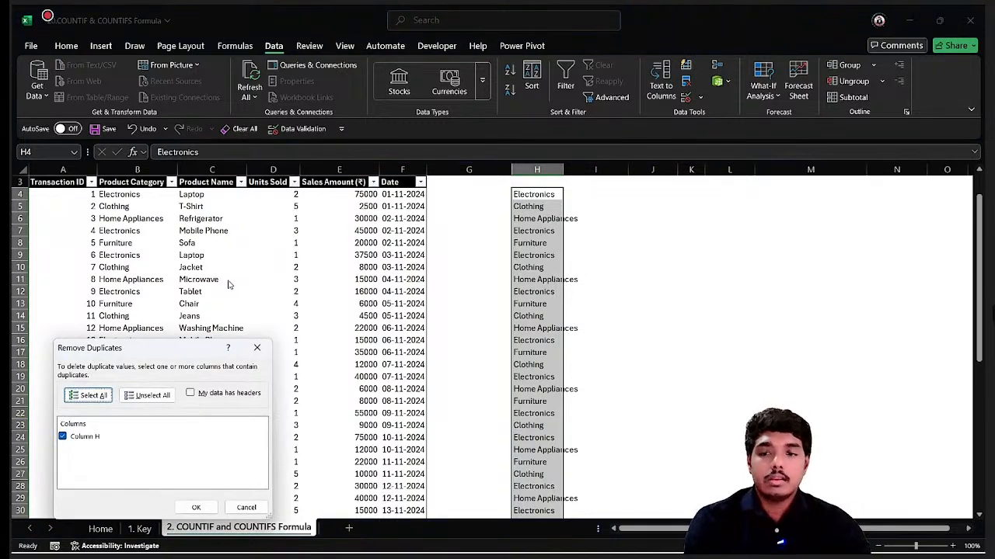
click(197, 506)
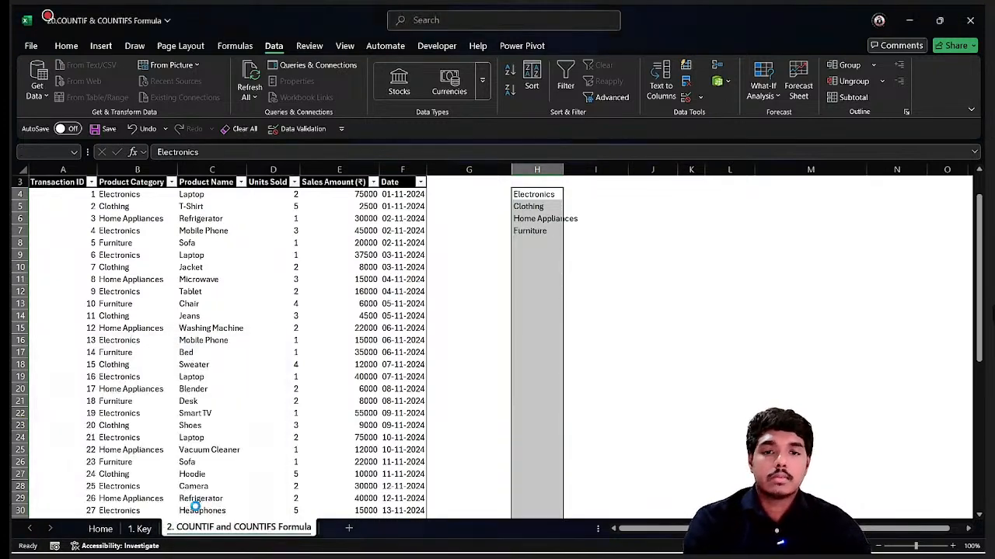
Enter =COUNTIF(TB[Product Category],H4) in I4 and fill it down to the Furniture row.
click(509, 319)
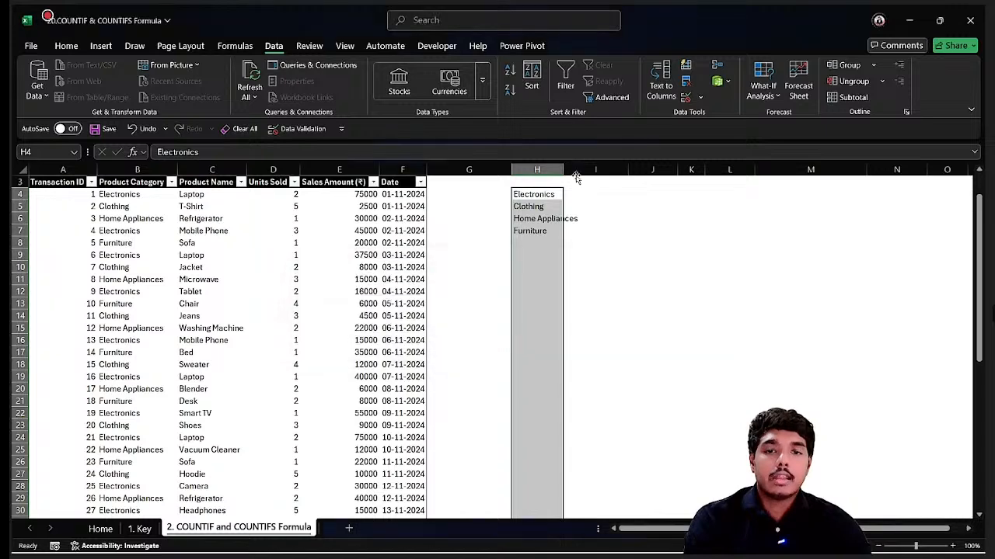
click(576, 196)
scroll(575, 196, up, 1)
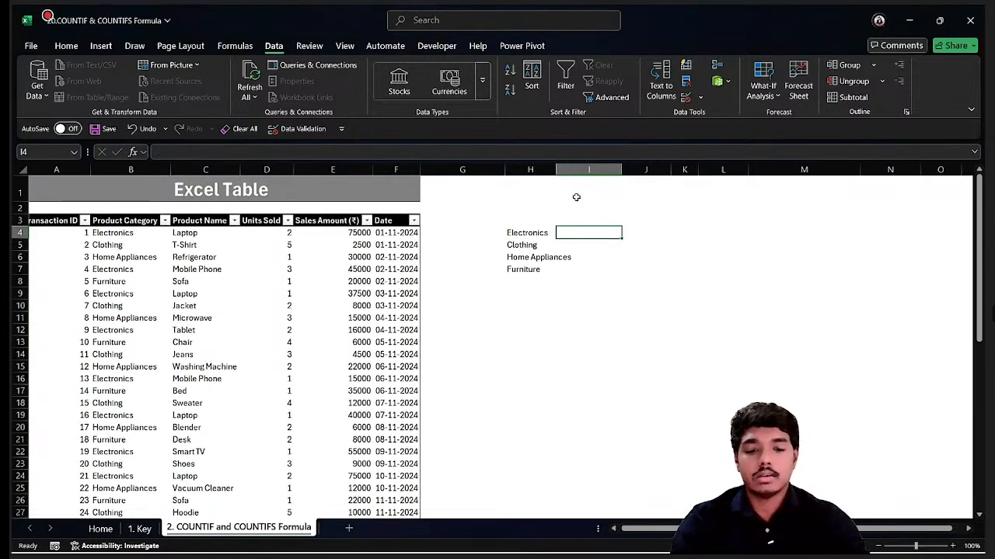
text(=count)
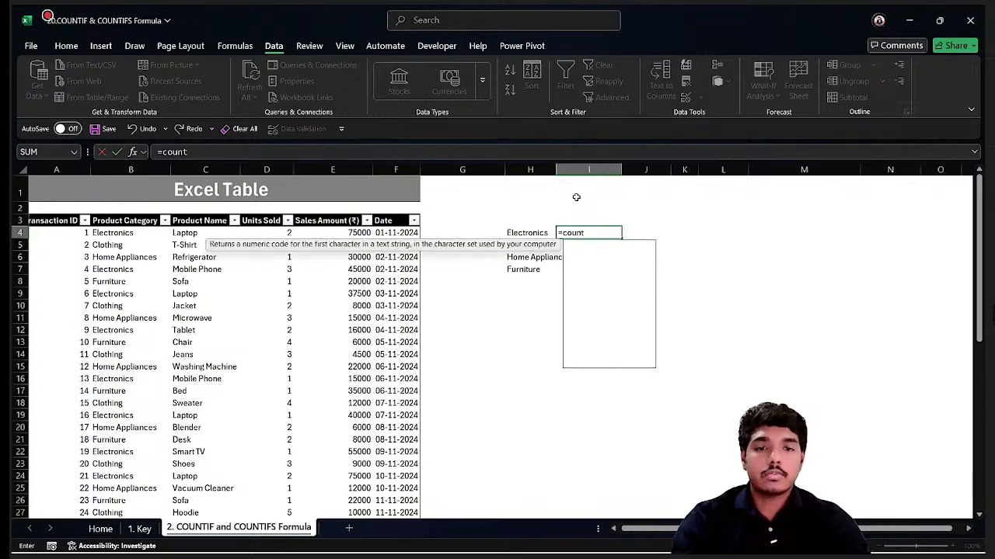
text(i)
key(Tab)
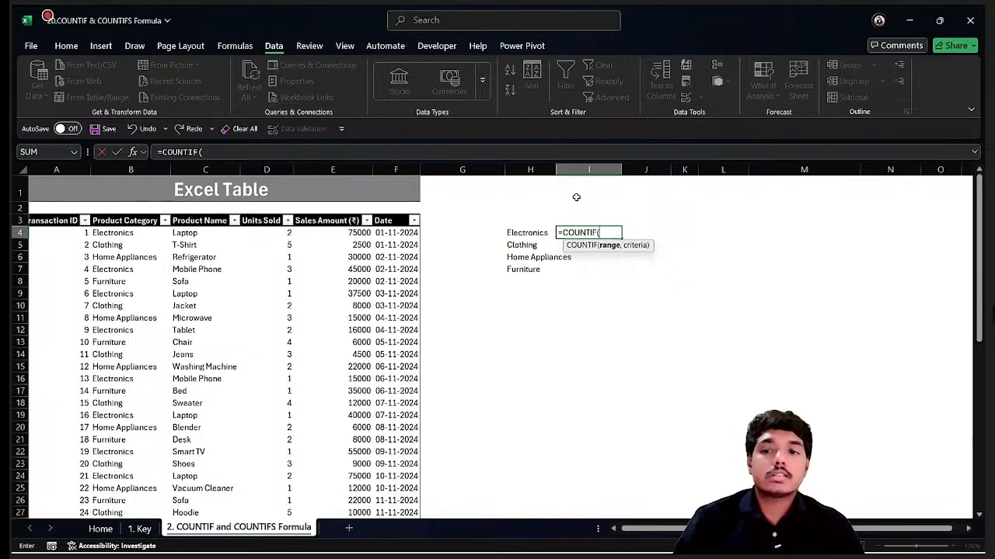
click(93, 267)
key(ctrl+space)
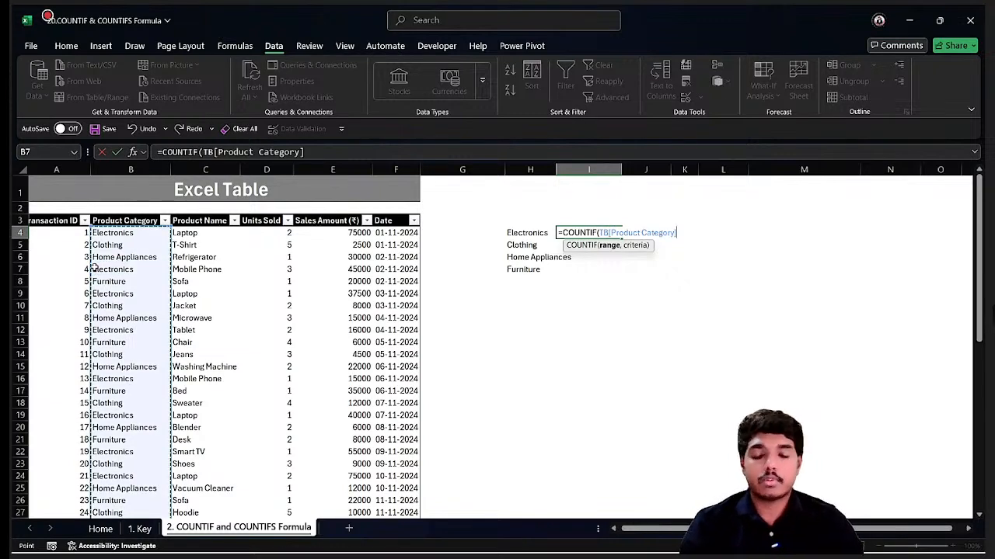
text(,)
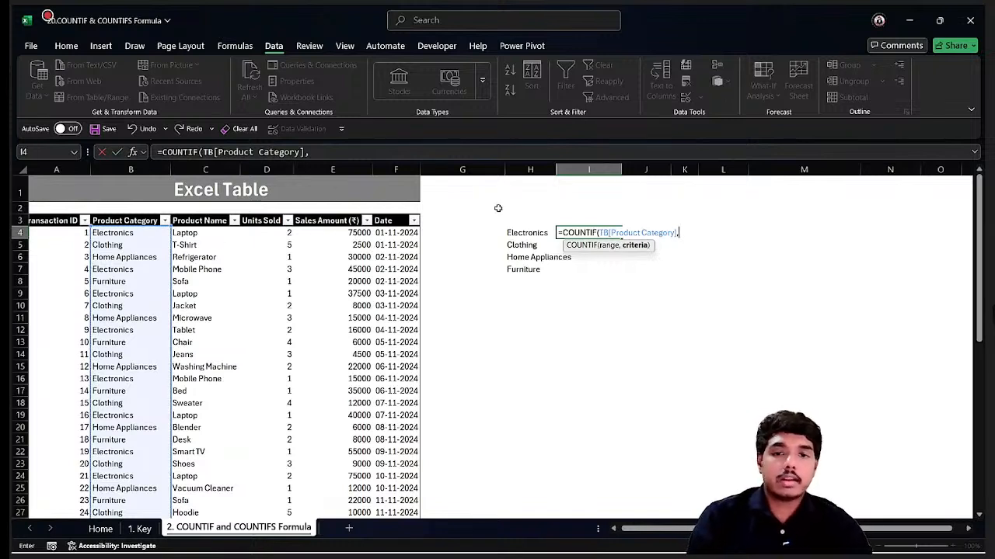
click(508, 232)
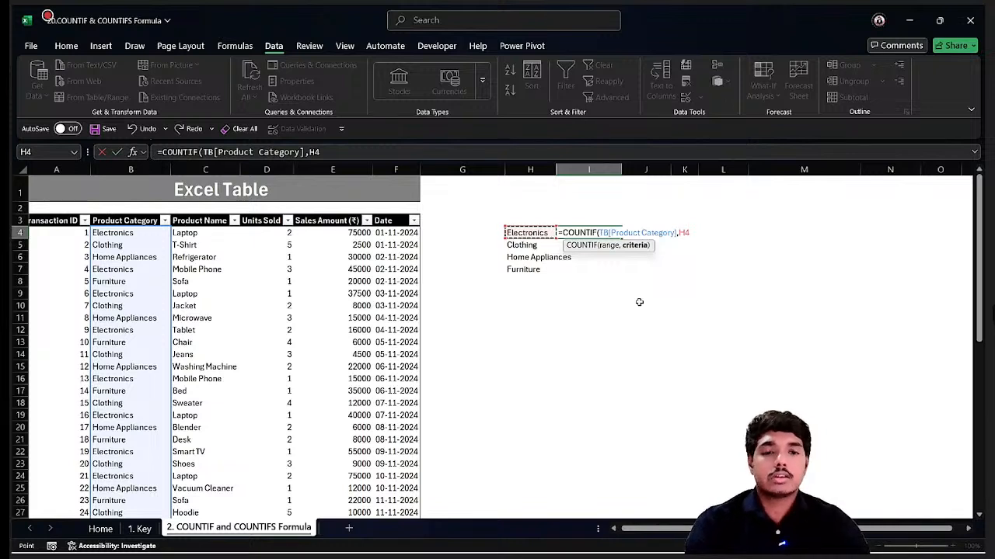
key(Return)
click(601, 229)
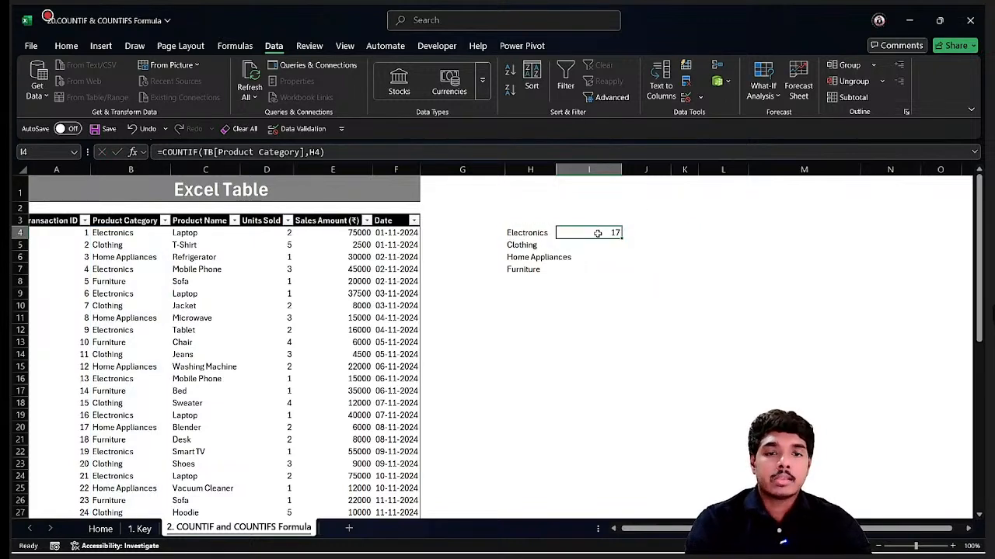
double_click(620, 240)
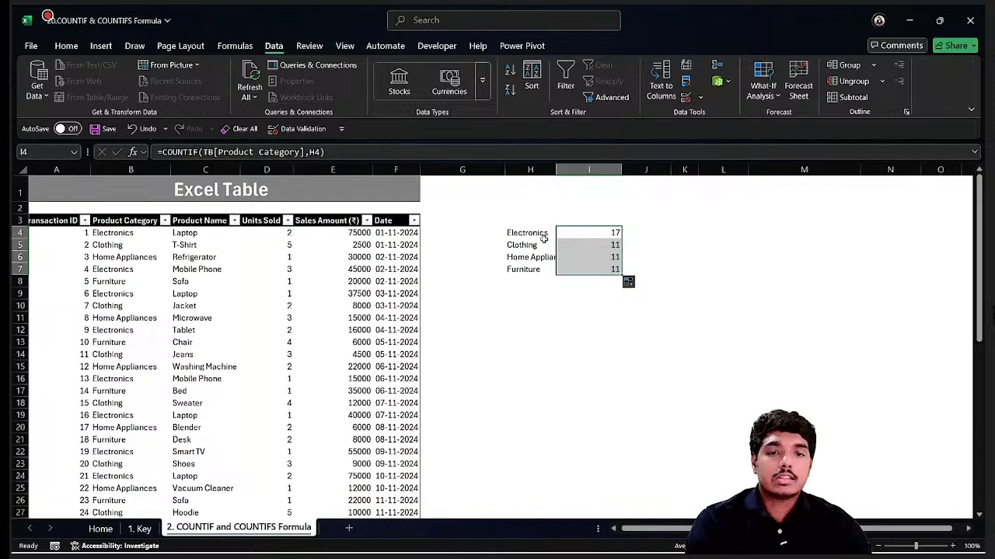
Review the COUNTIF formula in each category's count cell.
click(584, 242)
click(579, 258)
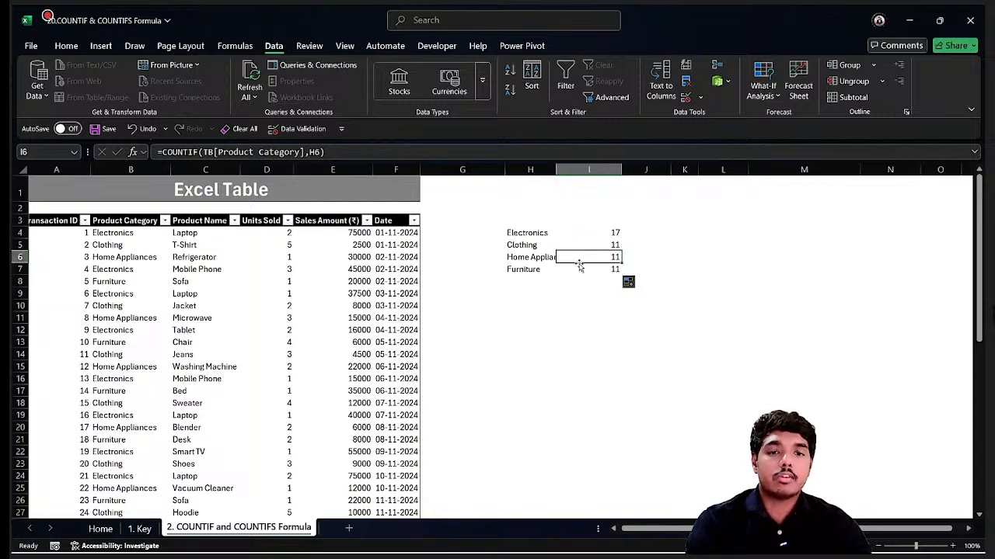
click(581, 269)
click(614, 231)
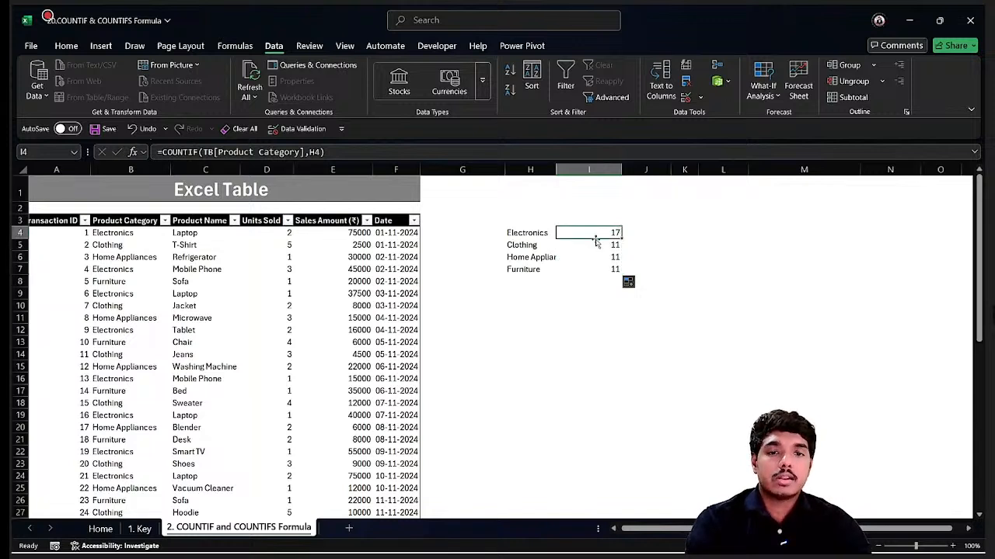
click(595, 243)
click(588, 256)
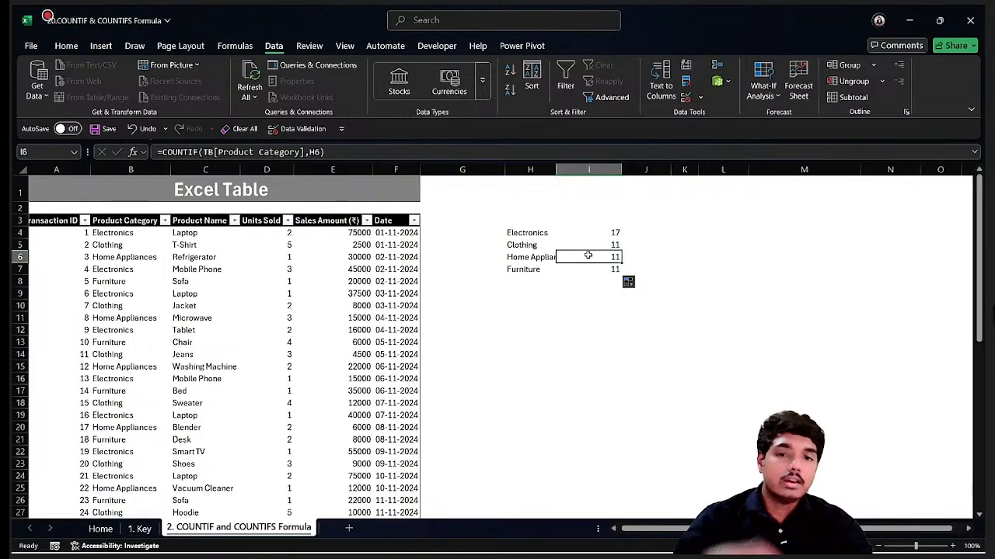
click(615, 232)
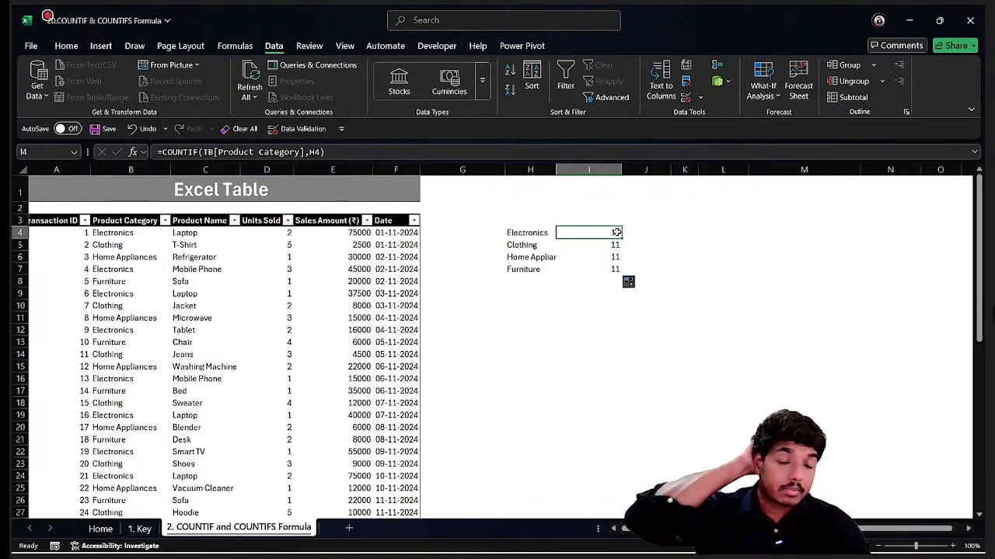
click(615, 245)
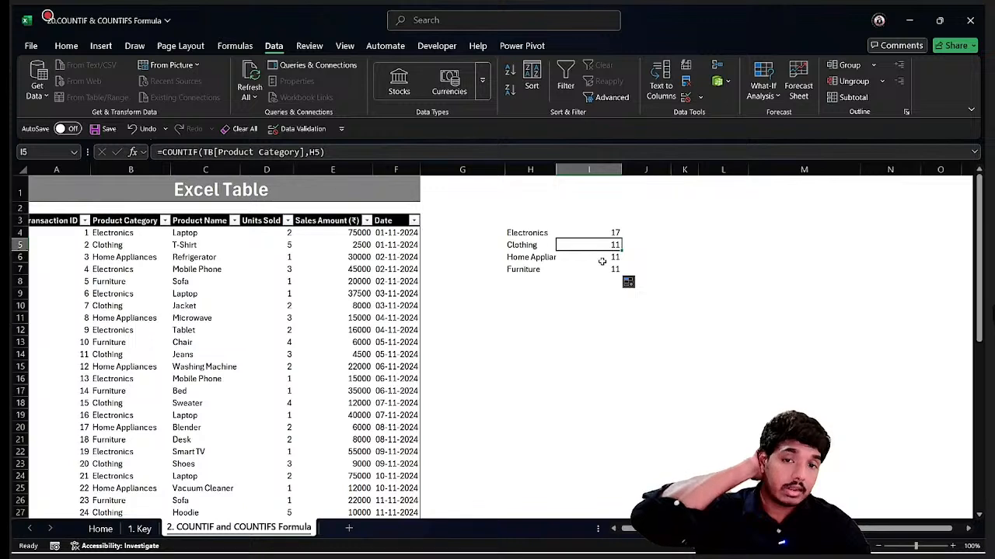
click(602, 258)
click(600, 269)
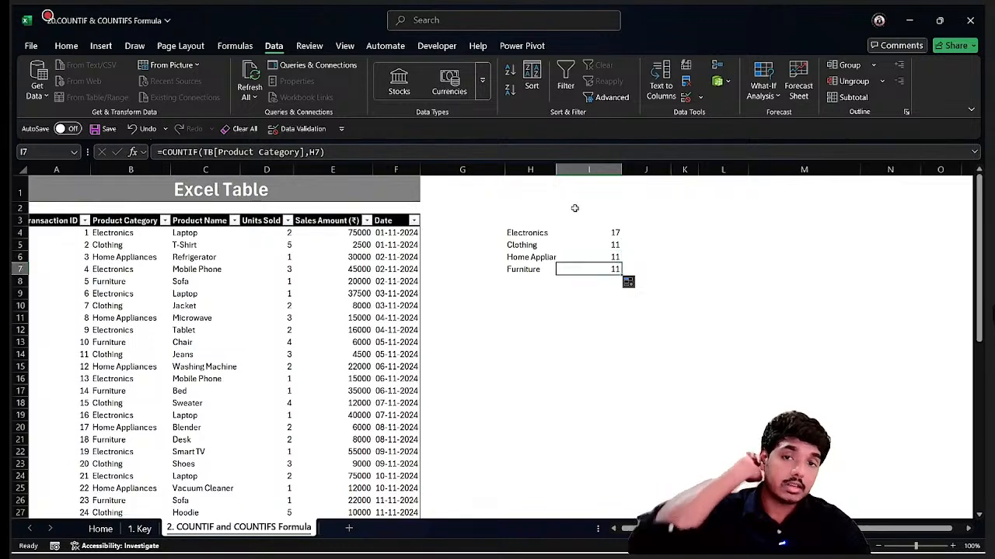
Autofit column H to the width of the category names.
double_click(554, 169)
drag(528, 233, 615, 269)
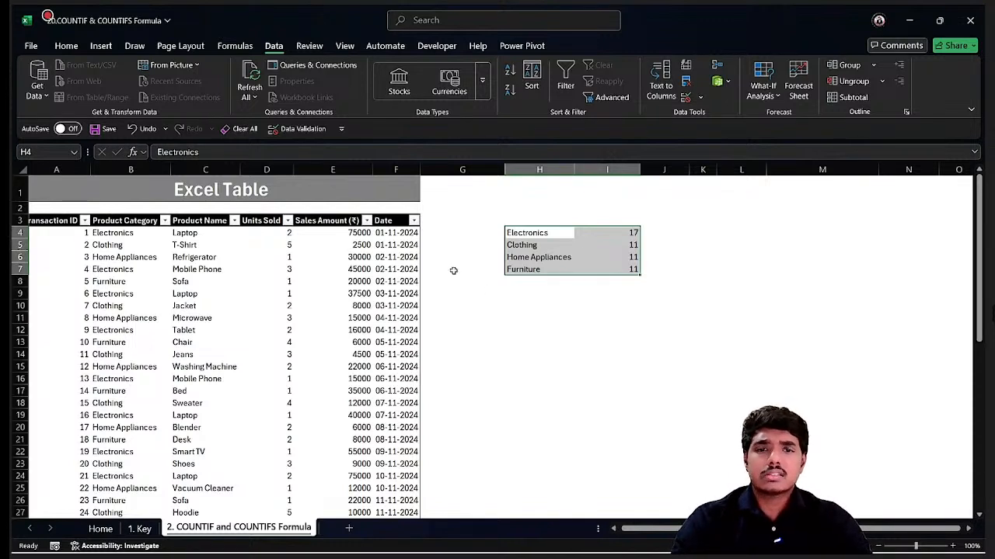
Copy the category names in H4:H7 and move to cell I10.
drag(547, 235, 547, 269)
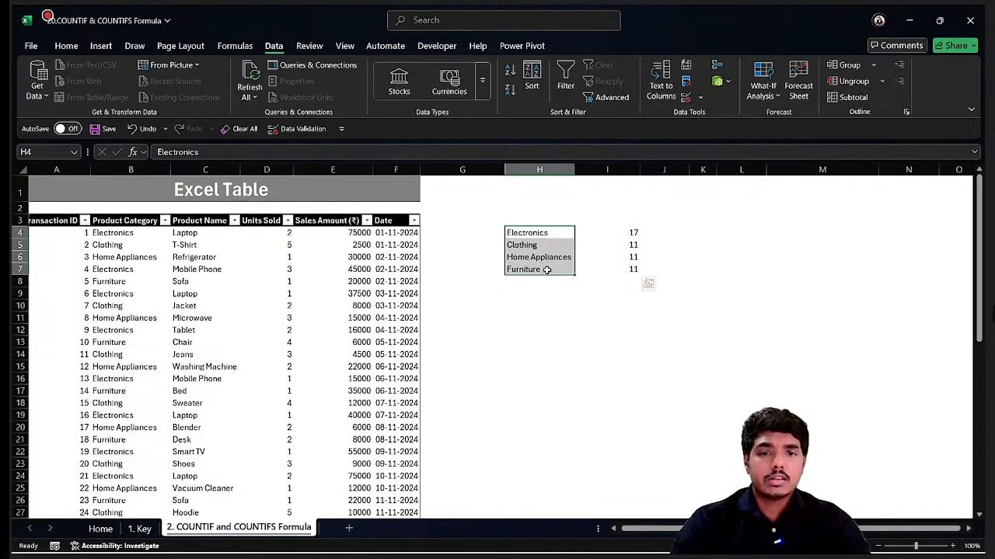
key(ctrl+c)
key(Down)
key(Down)
key(Down)
key(Down)
key(Down)
key(Down)
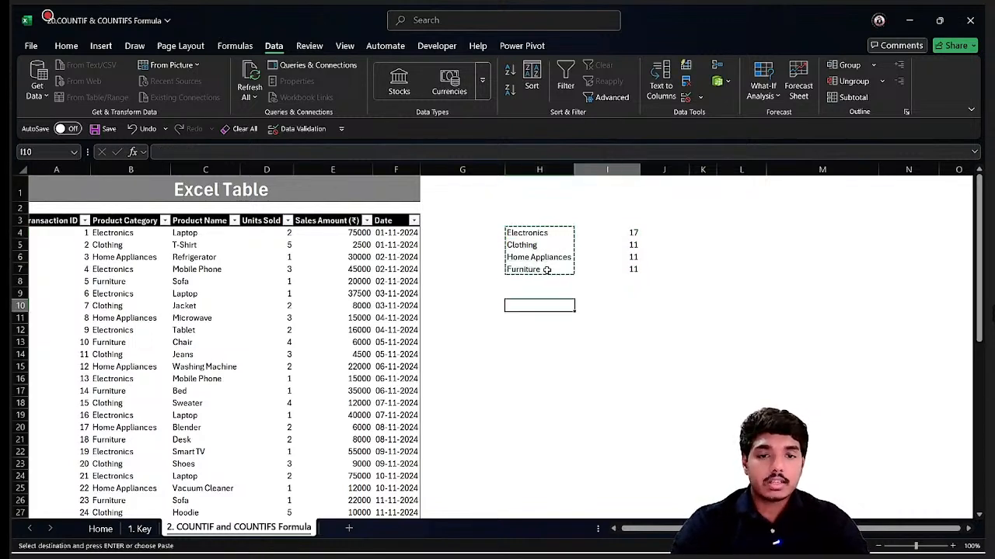
key(Right)
key(Right)
key(Left)
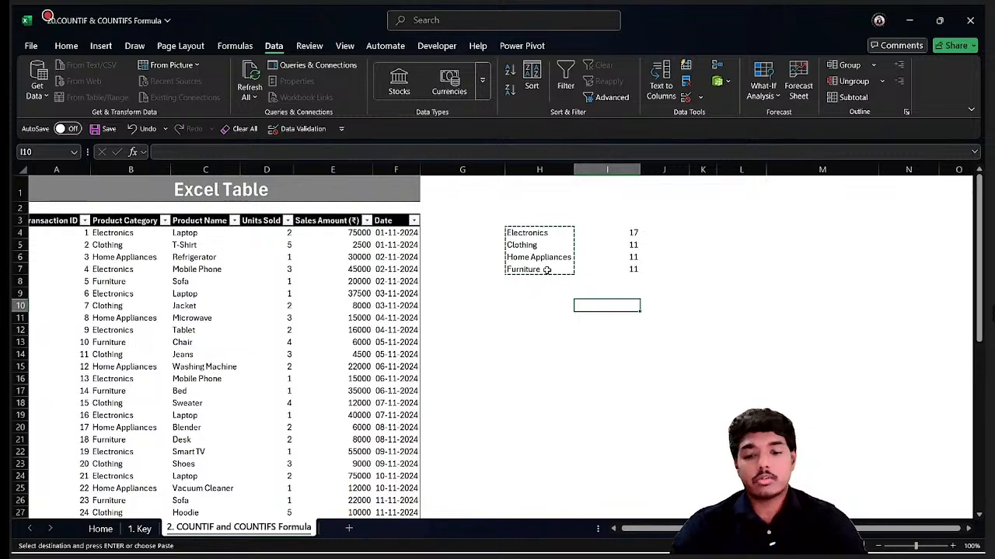
Try pasting the categories into I10 as transposed formats, and undo it.
key(ctrl+alt+v)
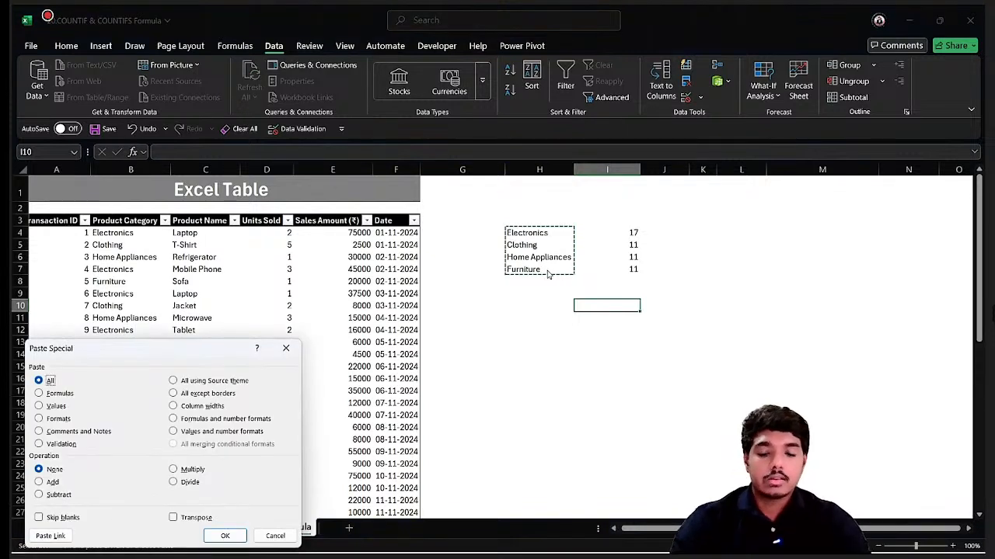
key(Down)
key(Down)
key(Down)
key(e)
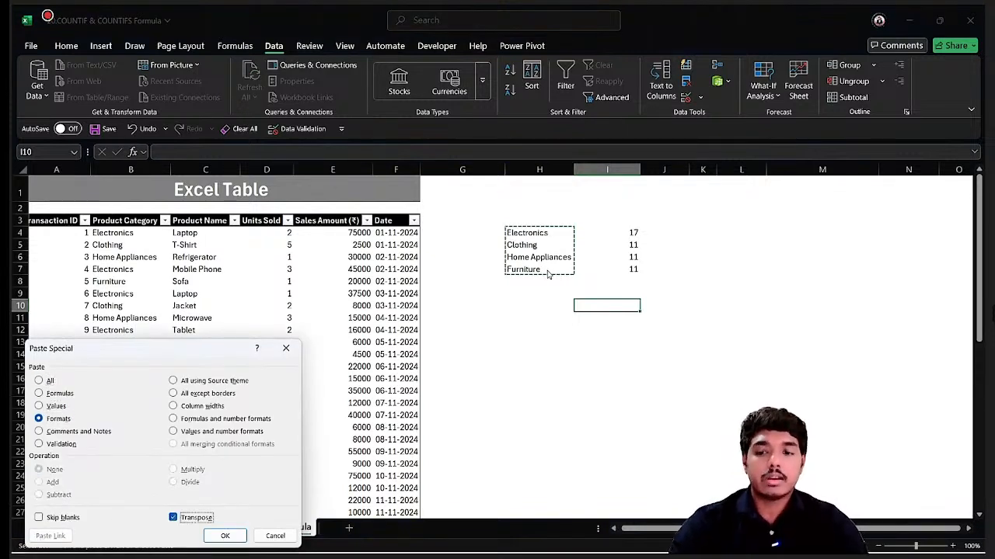
key(Return)
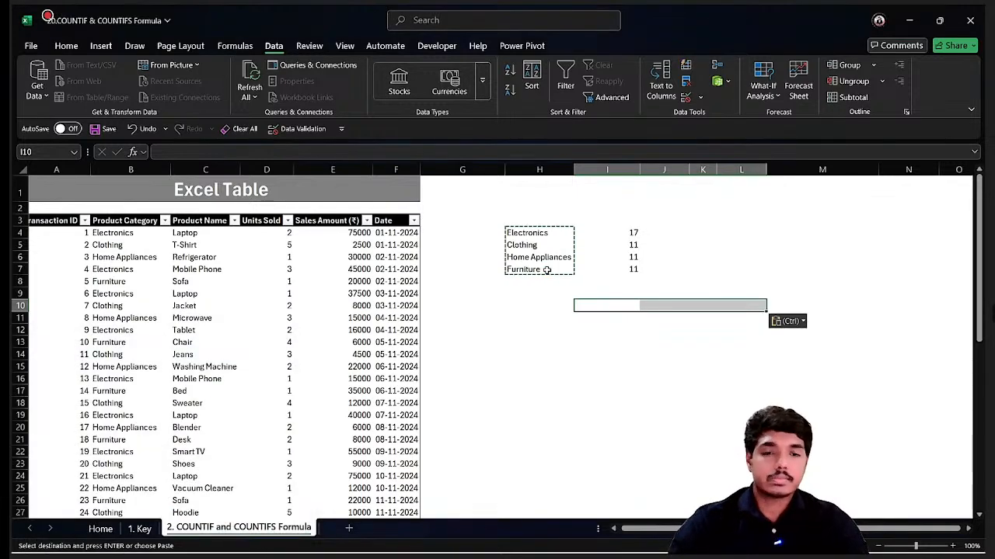
key(ctrl+z)
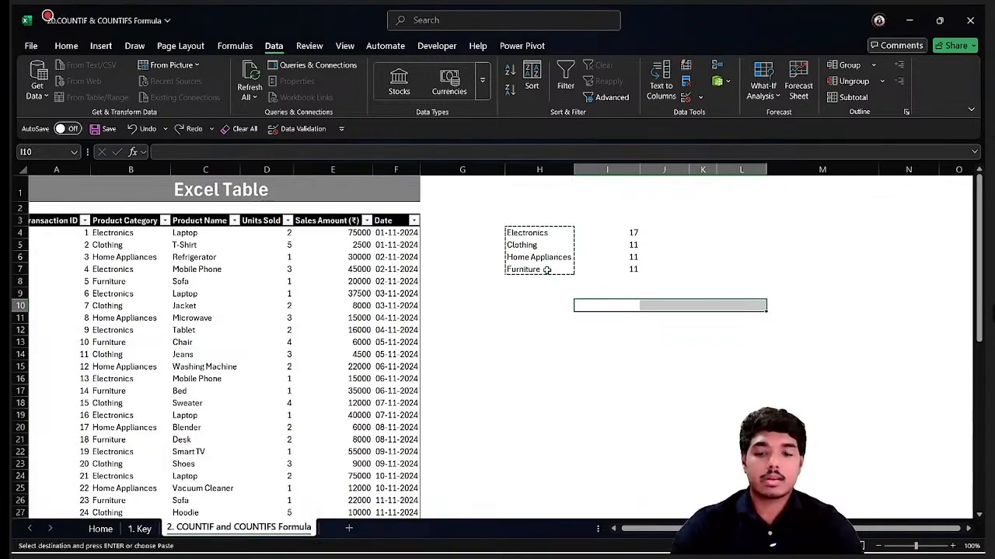
Paste the copied category names into I10 as transposed values, spreading them across the row.
key(ctrl+alt+v)
key(v)
key(e)
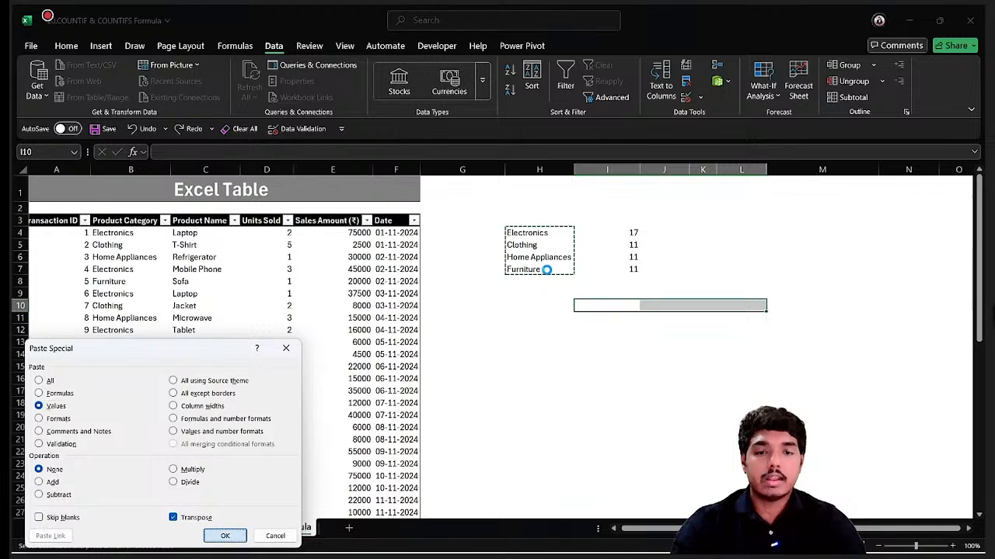
key(Return)
key(Left)
key(Down)
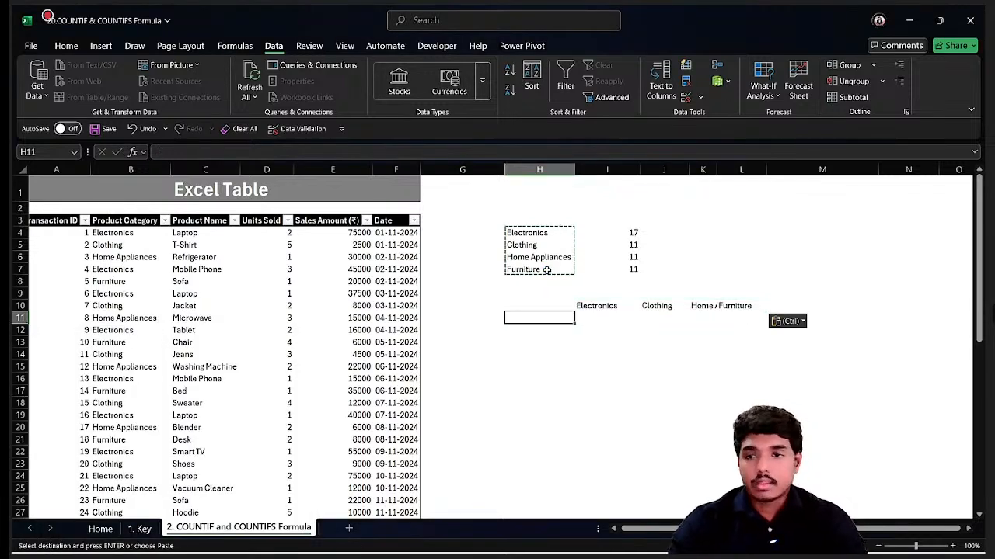
Copy the whole Product Name column of the sales table.
click(191, 242)
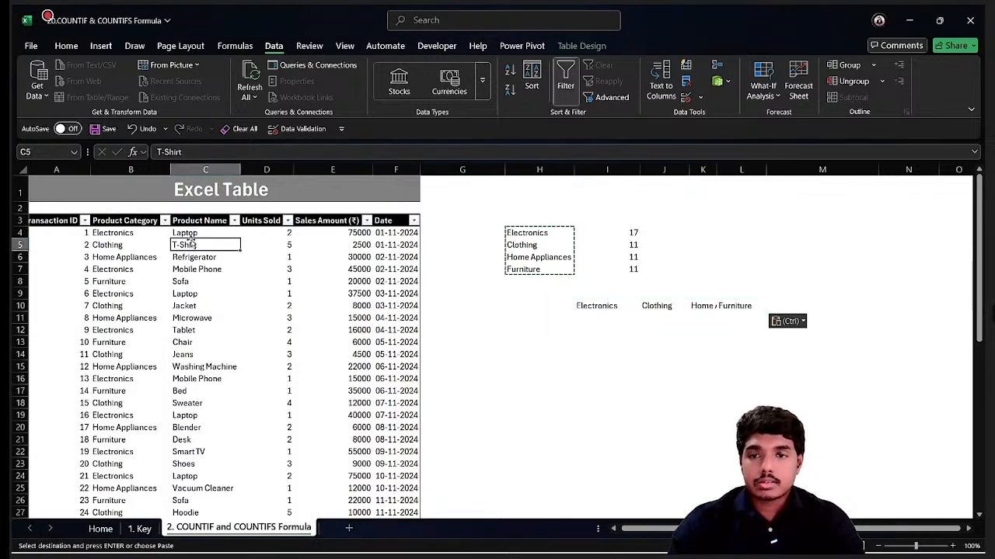
key(Up)
key(ctrl+shift+Down)
key(ctrl+c)
Paste the product names as values starting in cell H11.
key(Right)
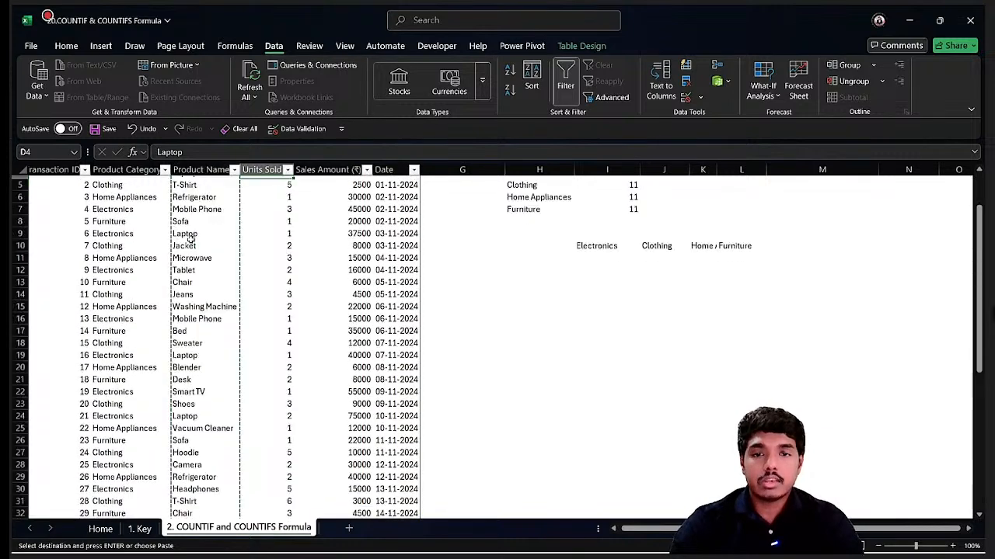
key(Right)
key(Right)
key(Right)
key(Right)
key(Right)
key(Right)
key(Down)
key(Down)
key(Down)
key(Down)
key(Down)
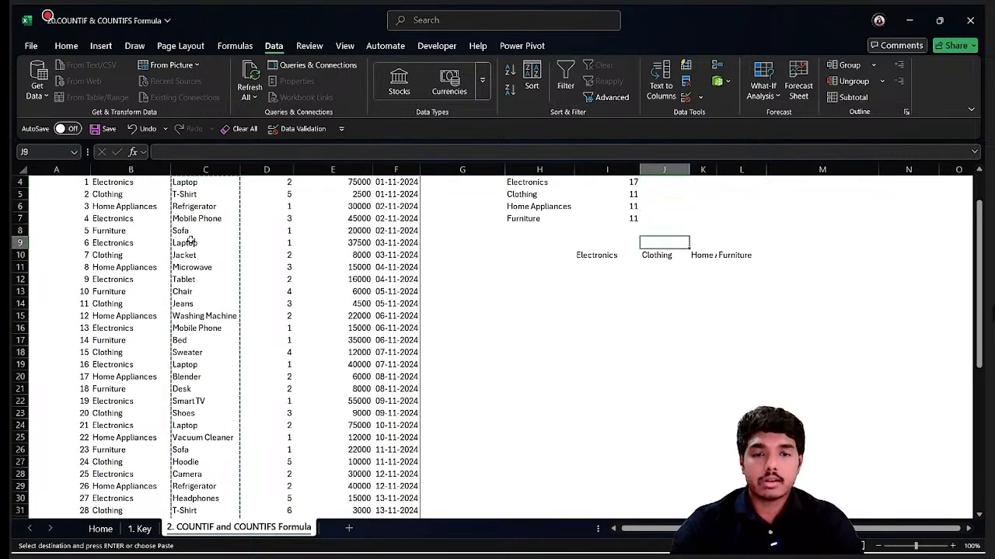
key(Left)
key(Left)
key(Down)
key(Down)
key(ctrl+alt+v)
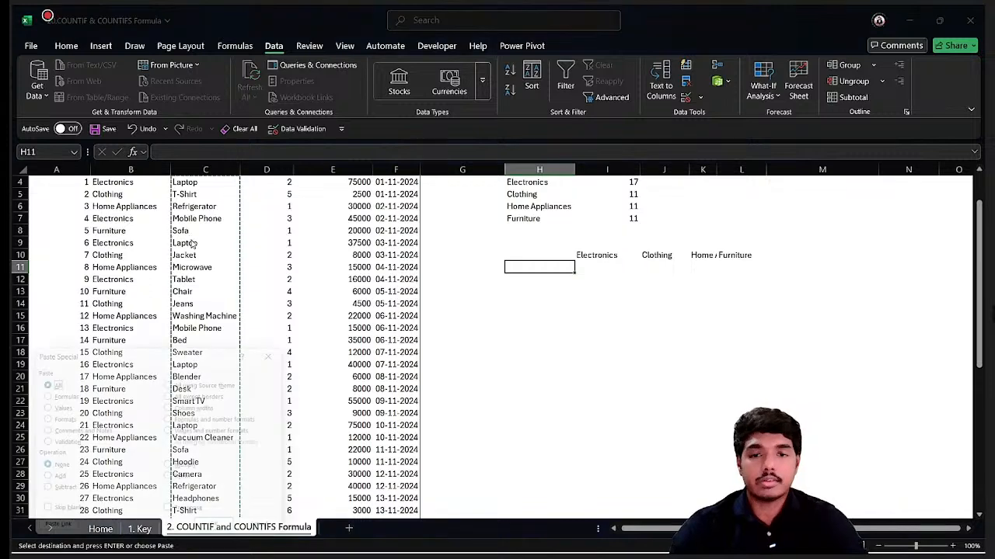
key(v)
key(Return)
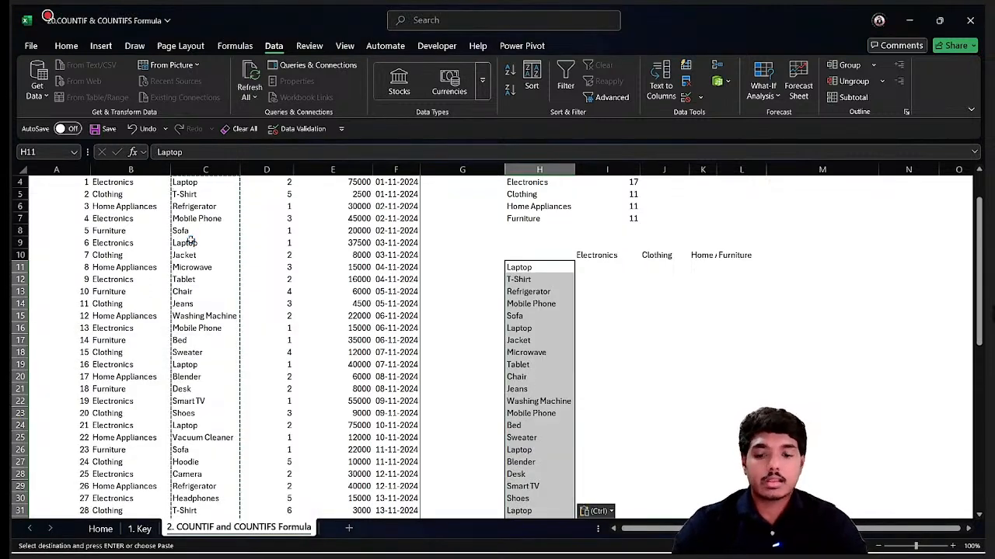
key(Escape)
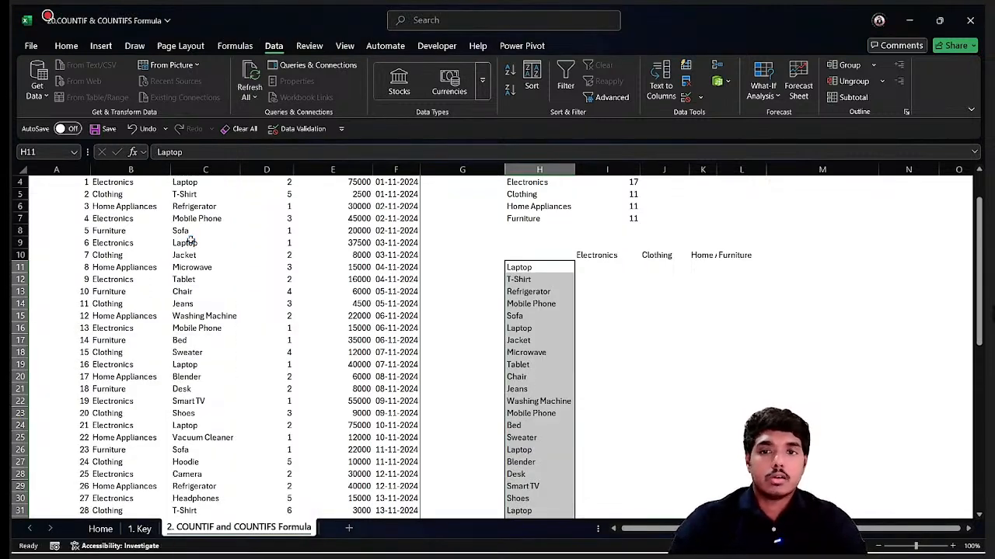
Remove duplicate product names from the pasted list, continuing with the current selection only.
key(alt+a)
key(m)
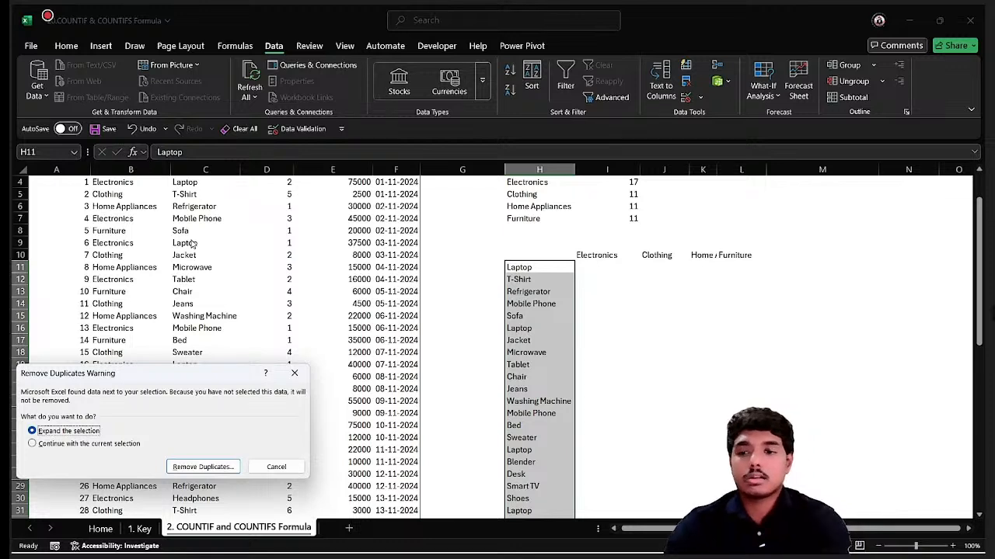
key(Down)
key(Return)
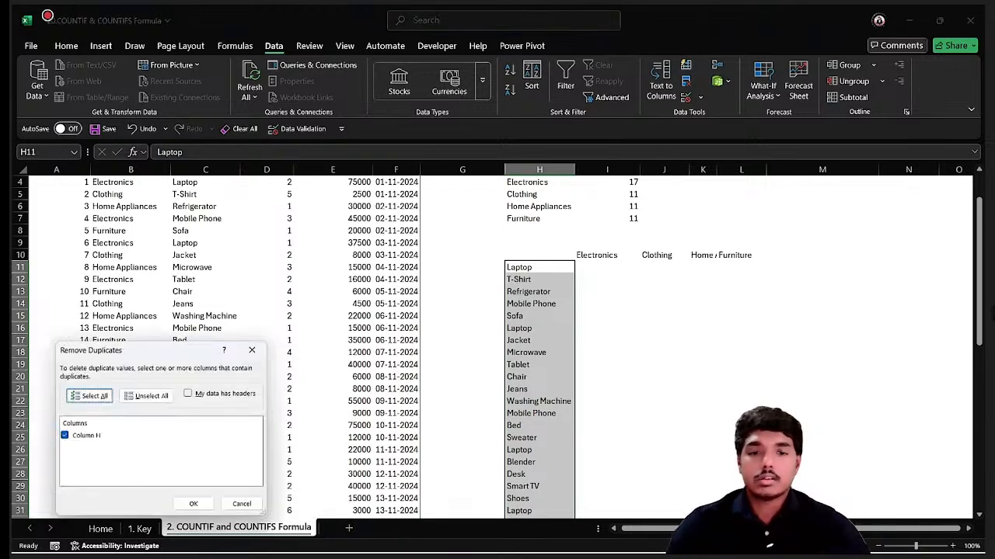
click(196, 508)
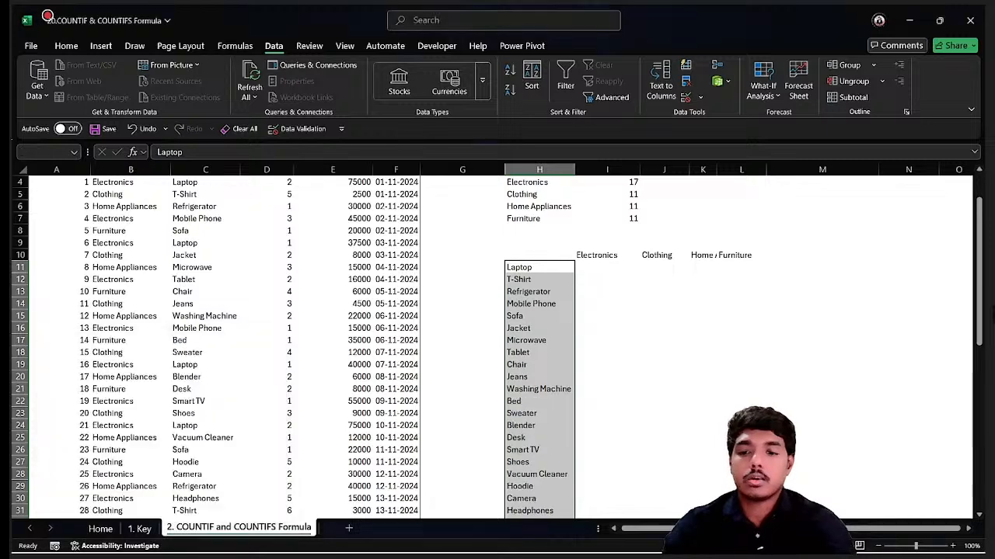
click(502, 320)
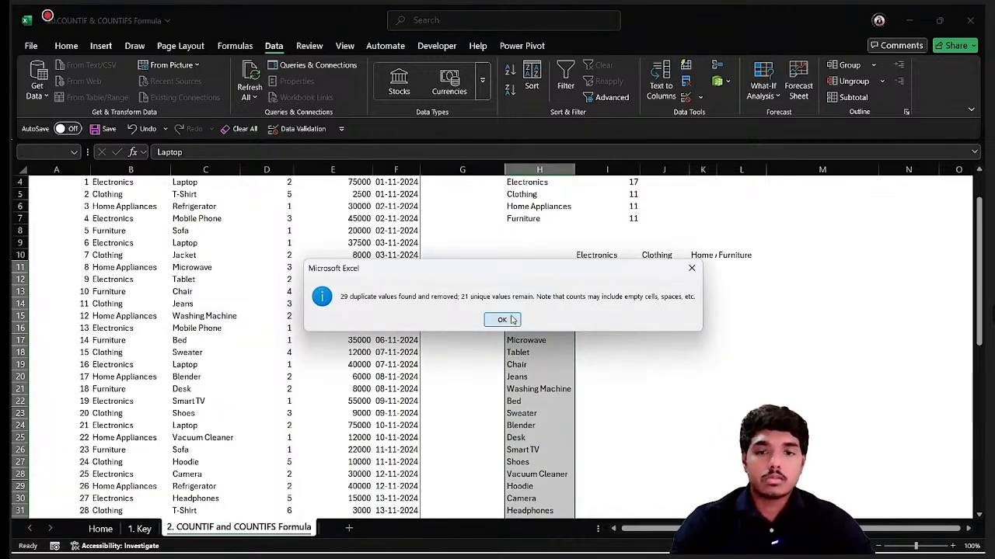
Start a COUNTIFS formula in I11 using the Product Category column with criterion I$10.
click(618, 265)
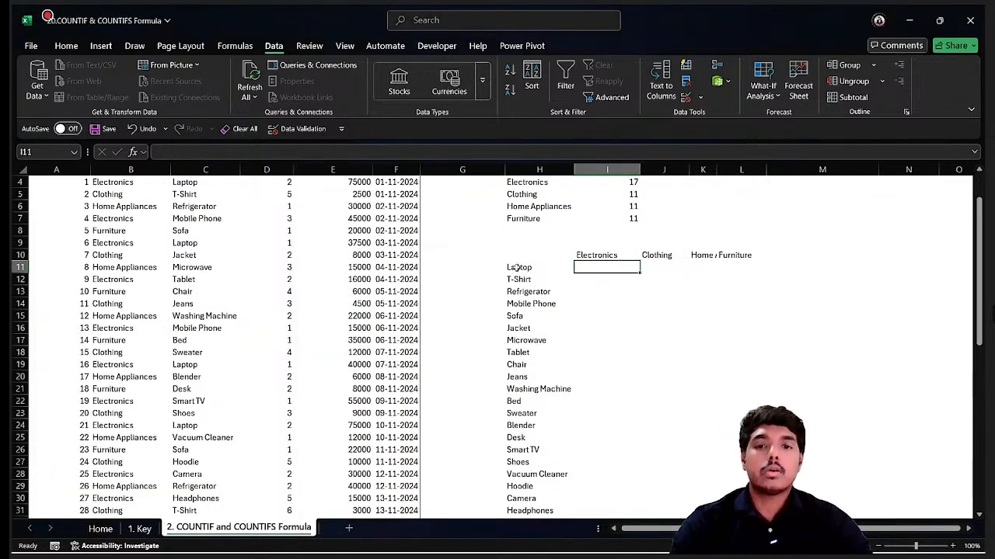
scroll(516, 268, up, 1)
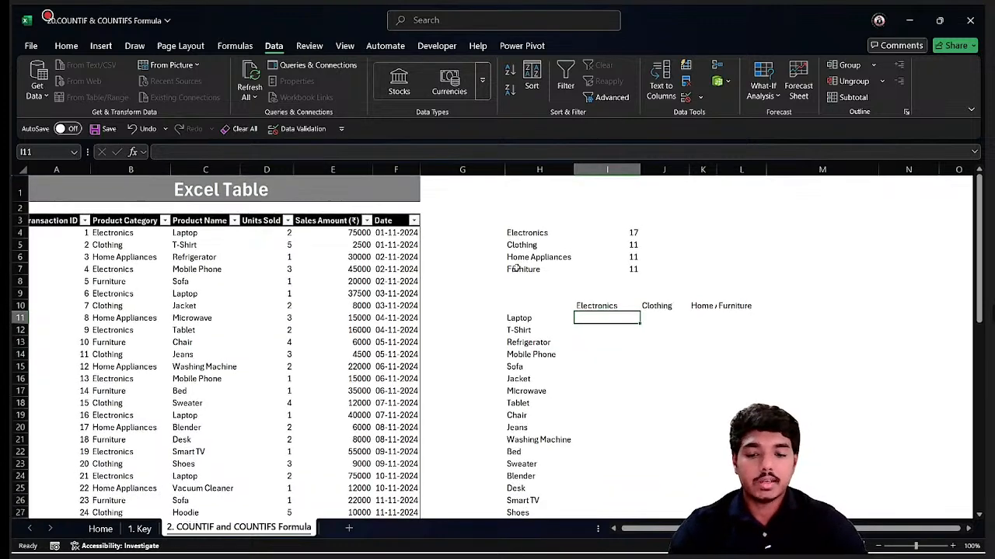
text(=co)
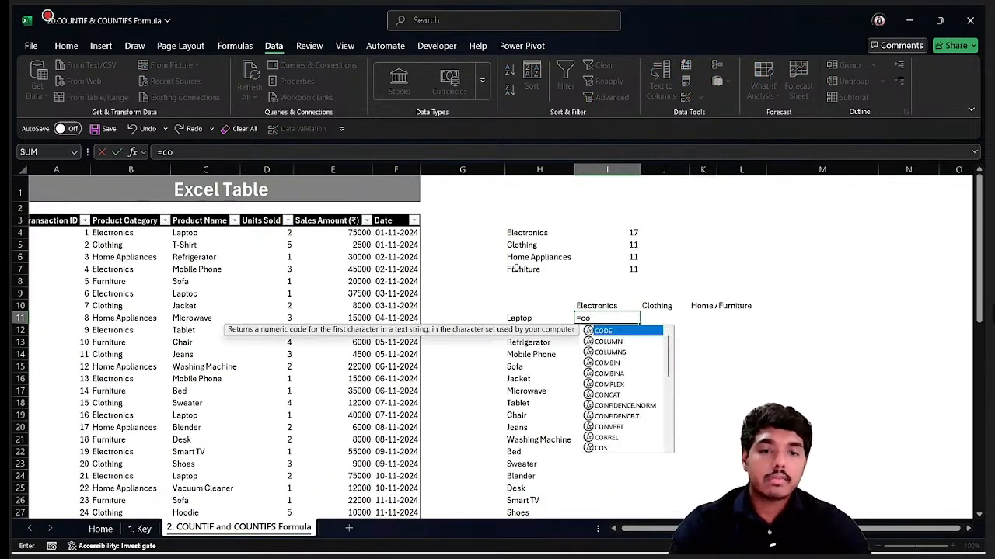
text(un)
key(Down)
key(Down)
key(Down)
key(Down)
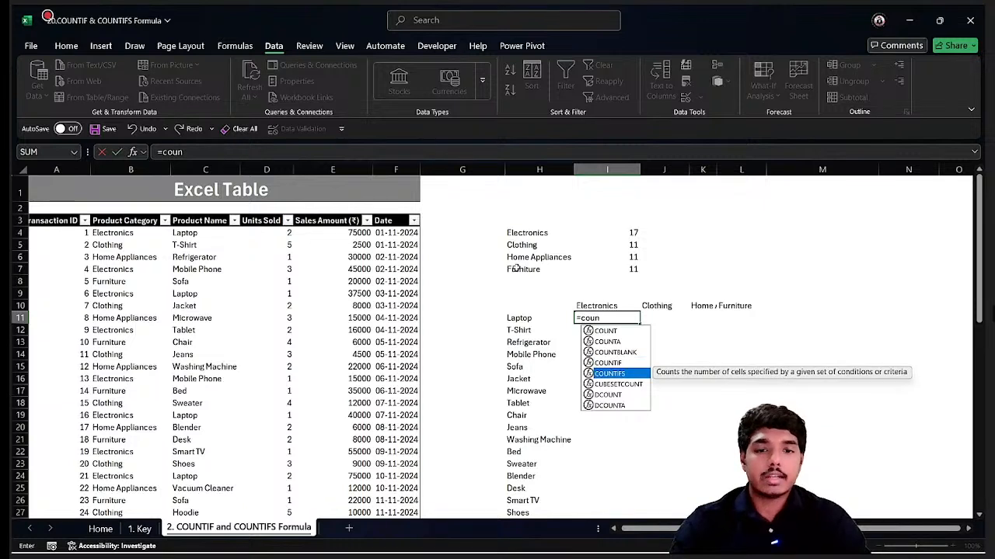
key(Tab)
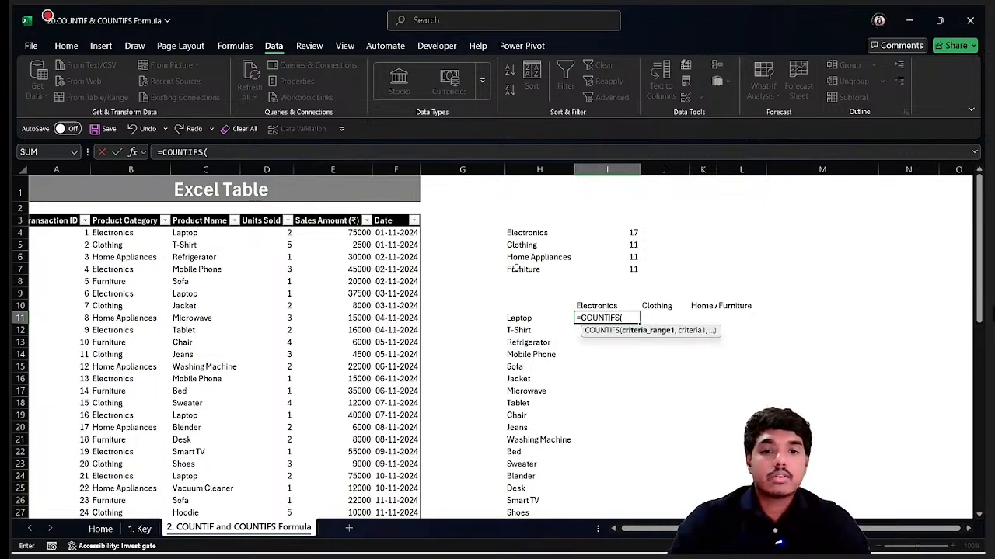
click(133, 286)
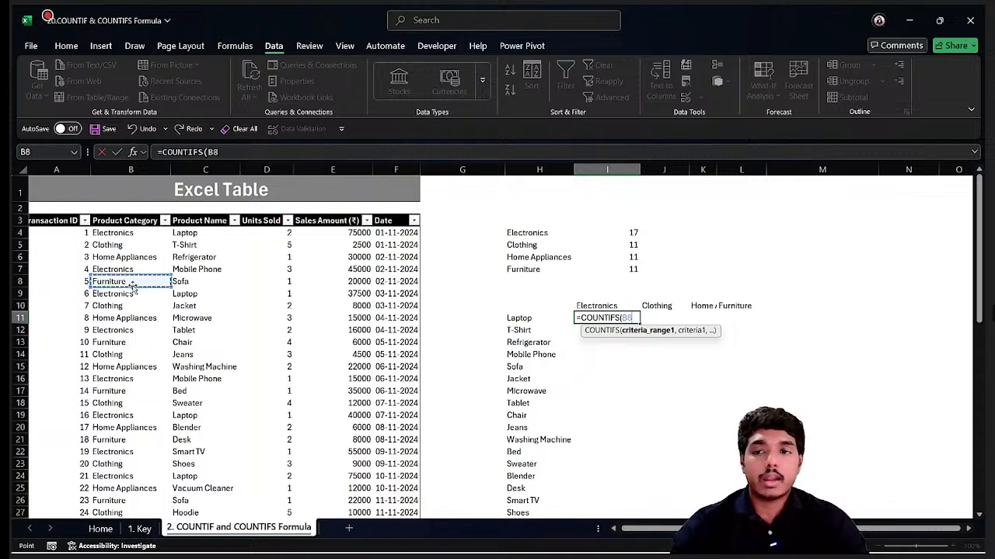
key(ctrl+space)
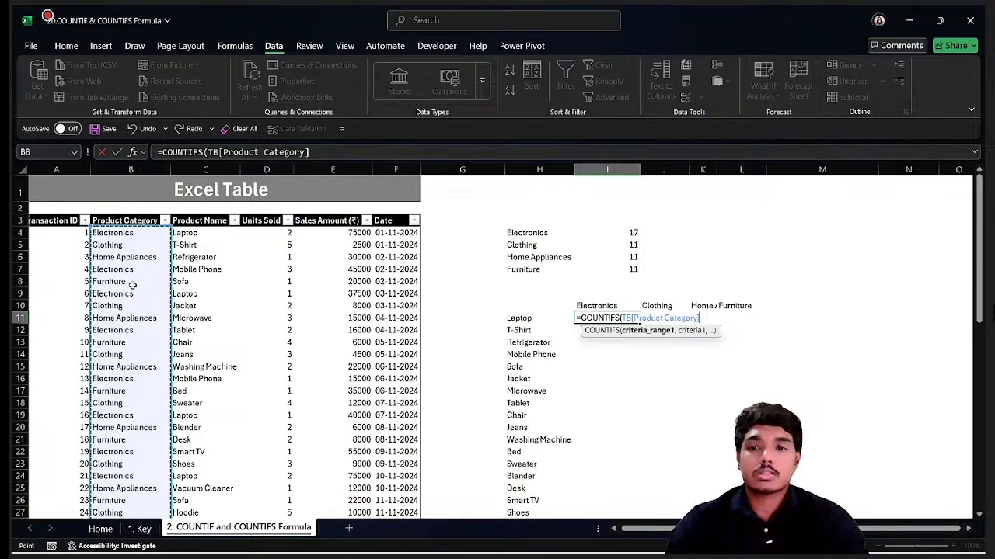
text(,)
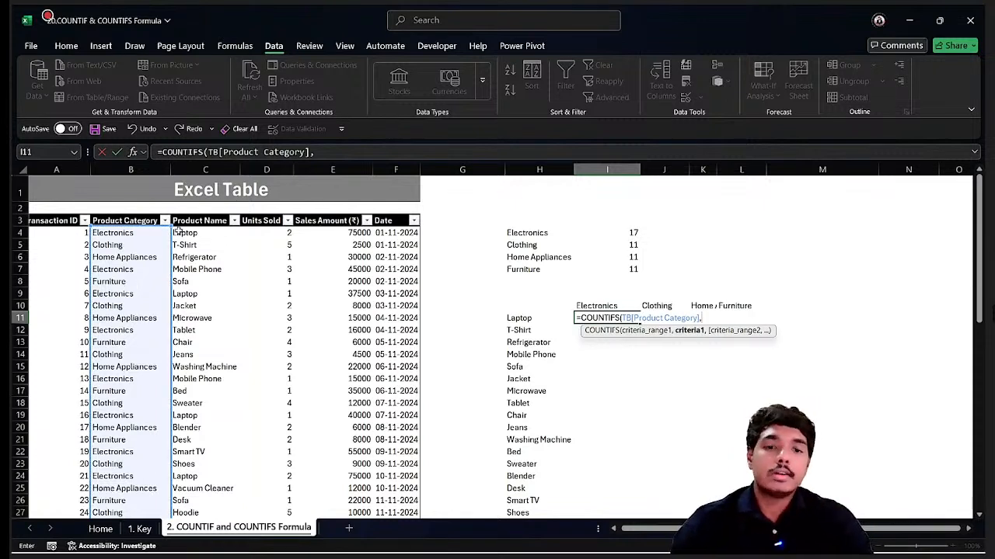
click(603, 307)
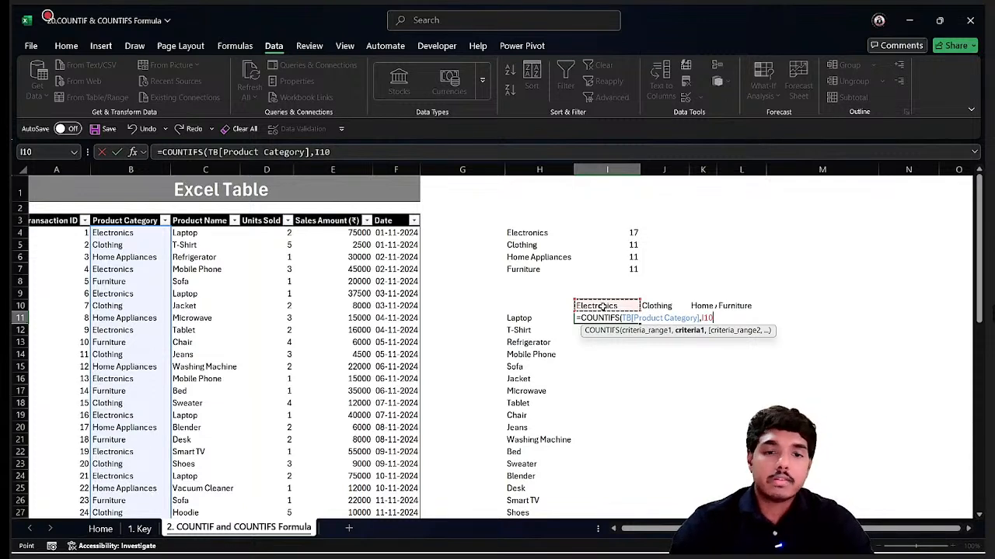
click(319, 153)
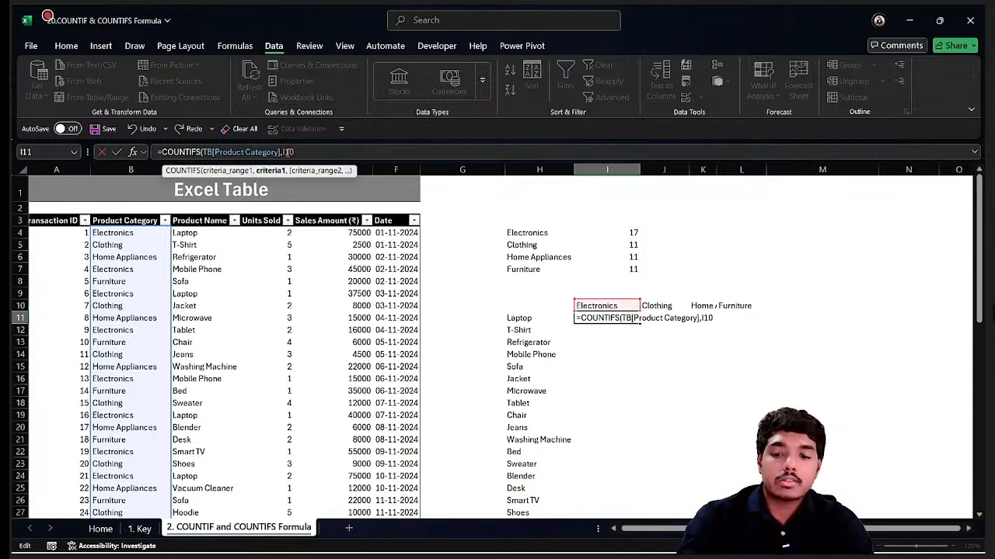
text($10)
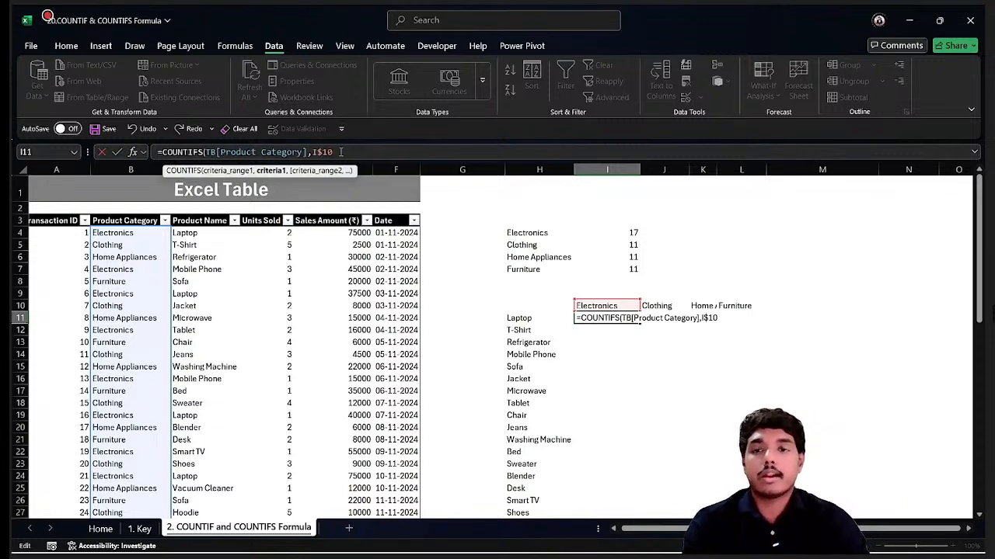
text(,)
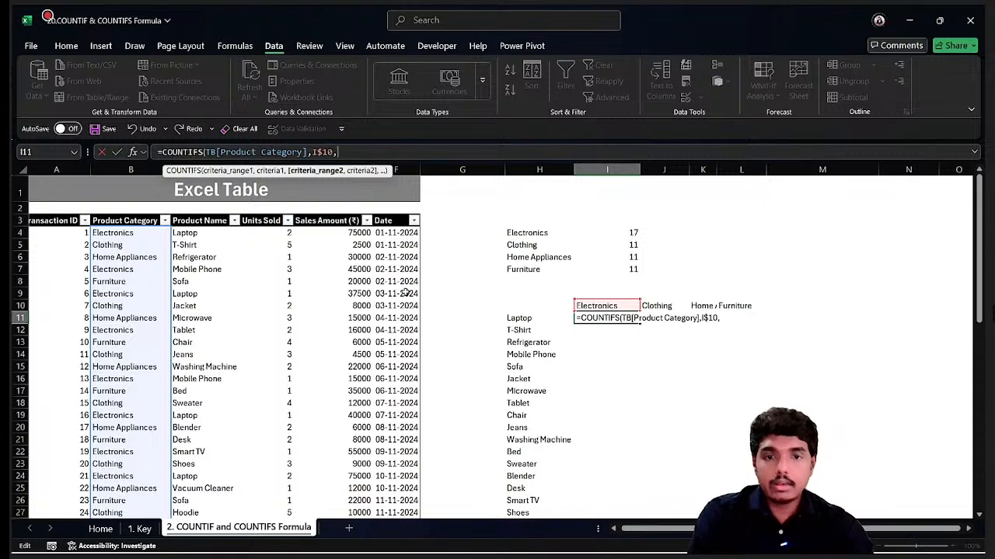
Add the Product Name column with criterion $H11 as the second condition and confirm the formula.
click(220, 280)
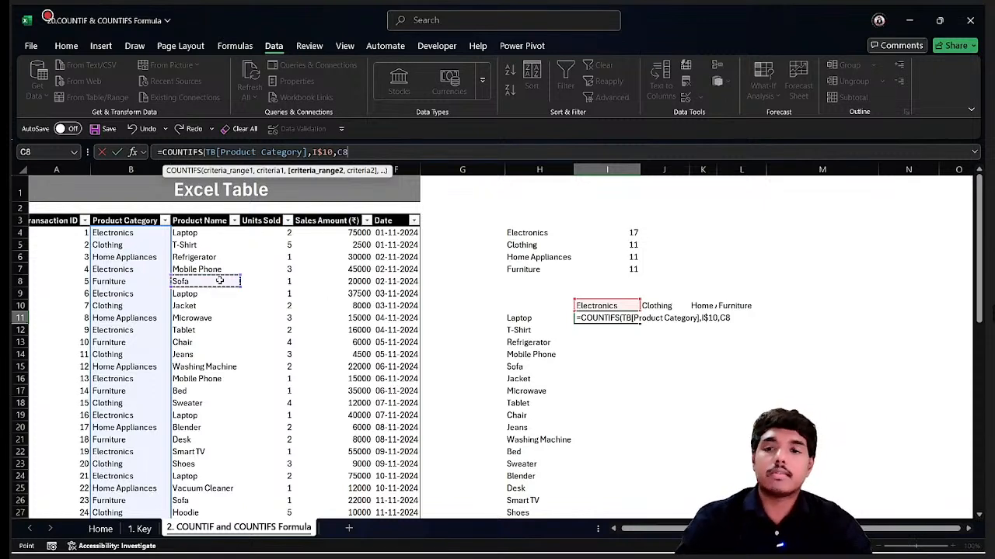
key(ctrl+space)
text(,)
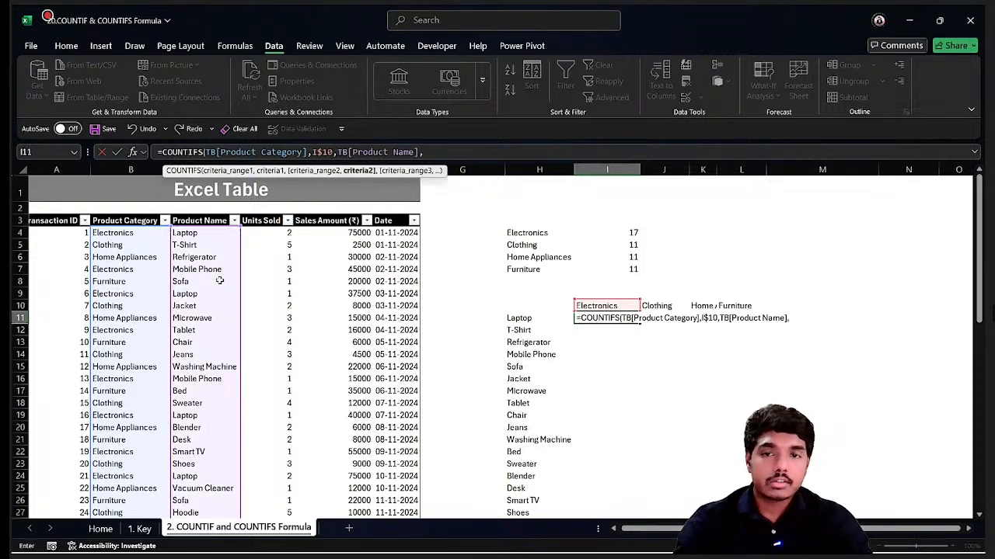
click(522, 318)
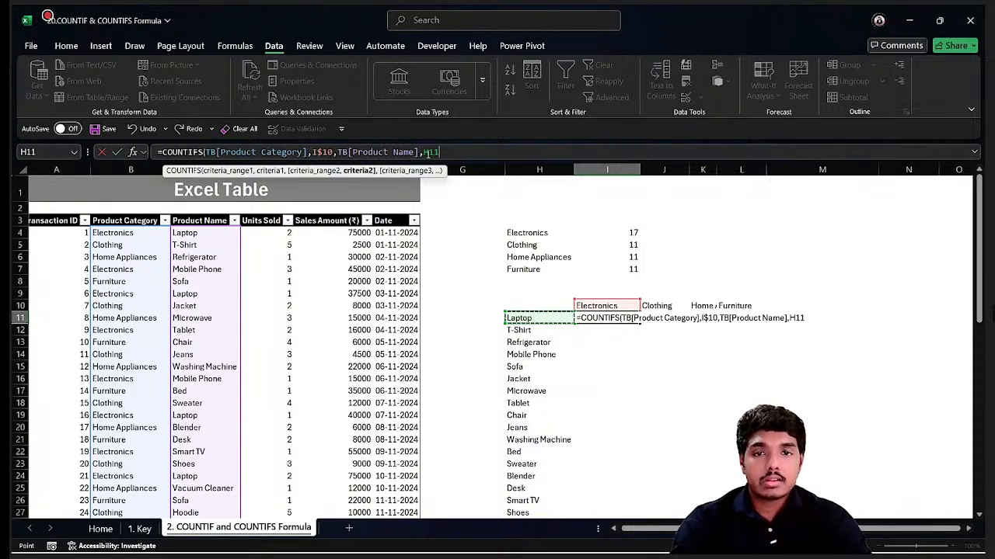
key(F2)
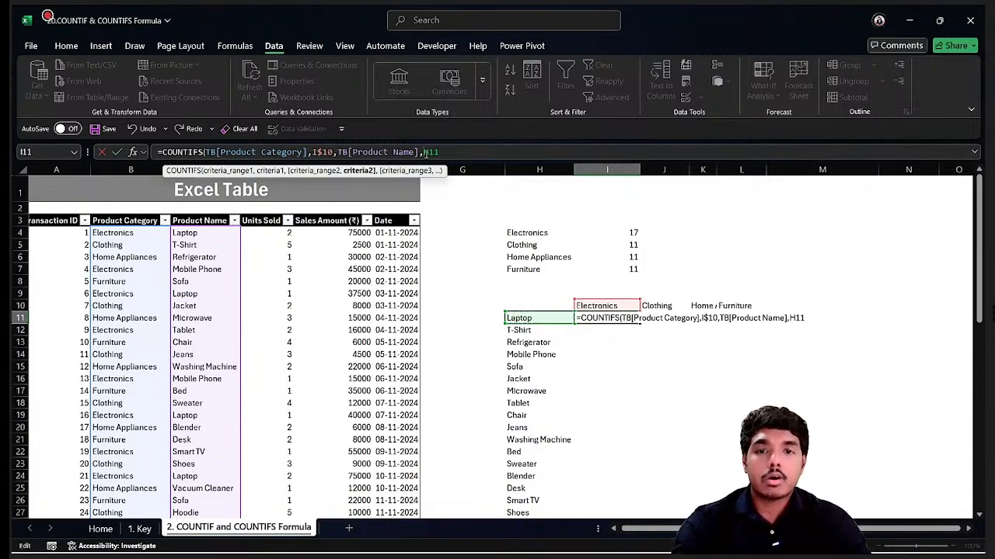
text($)
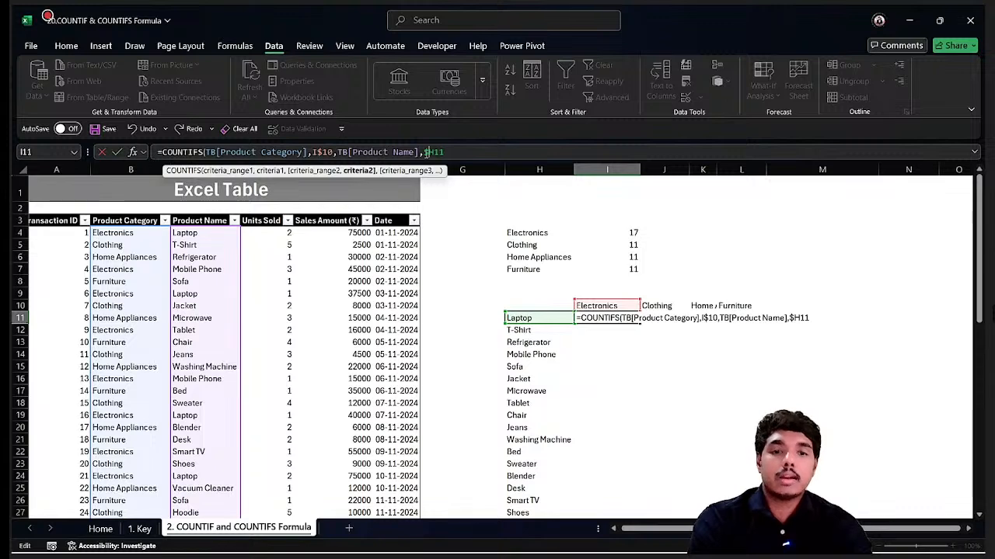
key(Return)
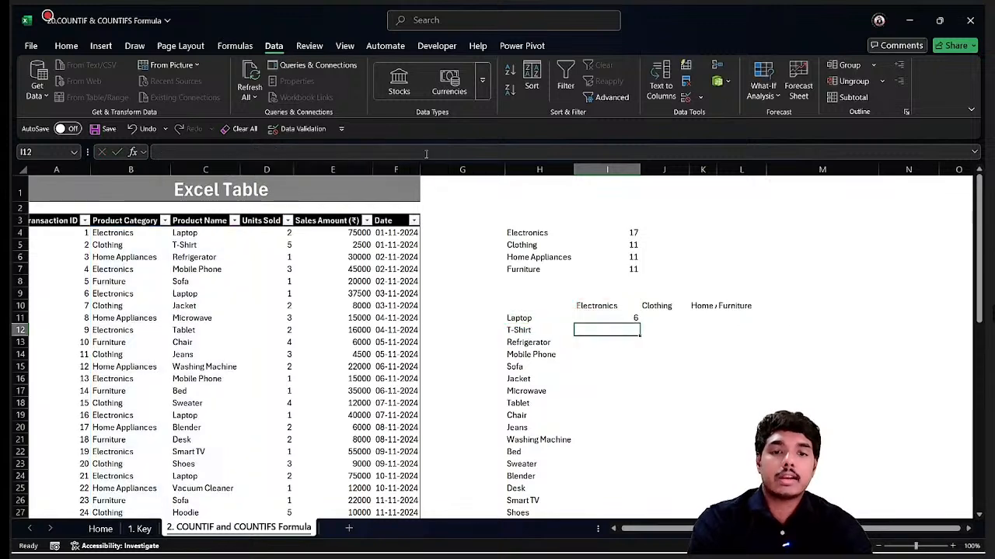
Fill the I11 formula down the product list and across to column L, covering I11:L31.
click(603, 316)
double_click(640, 323)
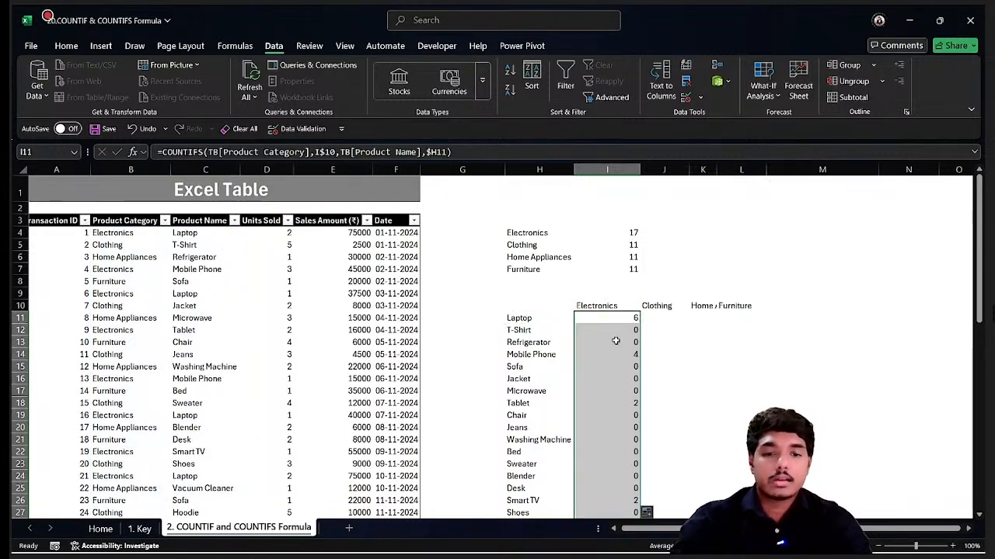
scroll(512, 372, down, 2)
click(528, 279)
key(ctrl+Down)
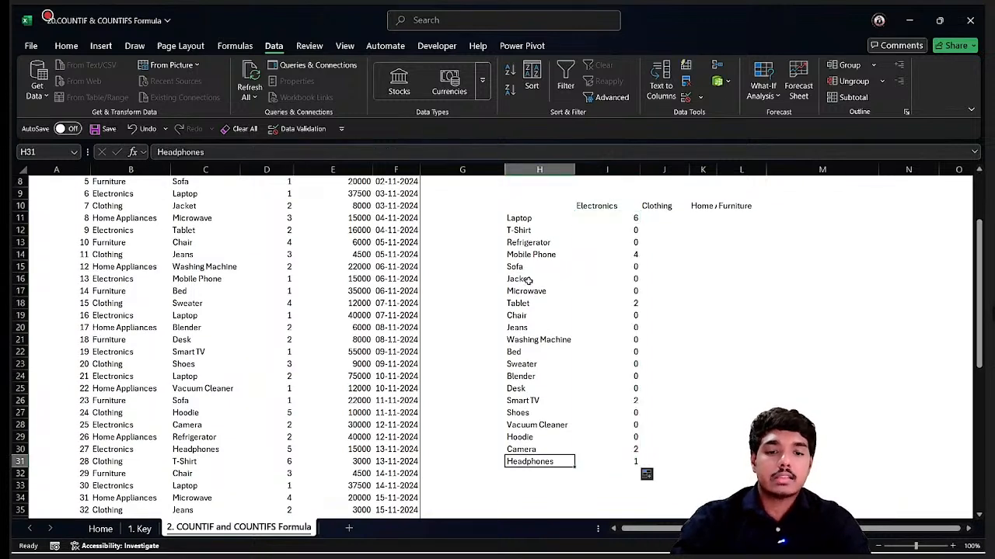
key(Right)
key(Right)
key(Right)
key(Right)
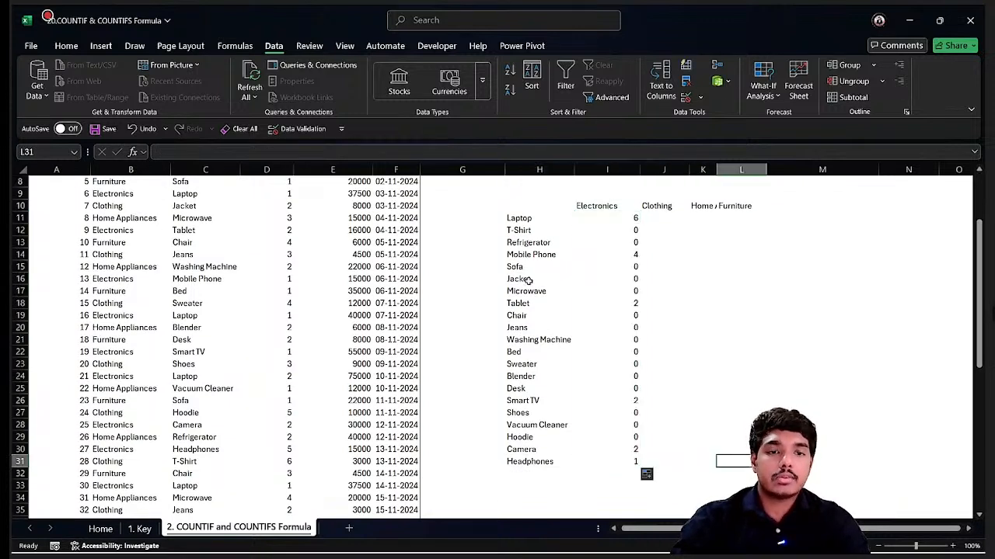
key(shift+Left)
key(shift+Left)
key(shift+Left)
key(ctrl+shift+Up)
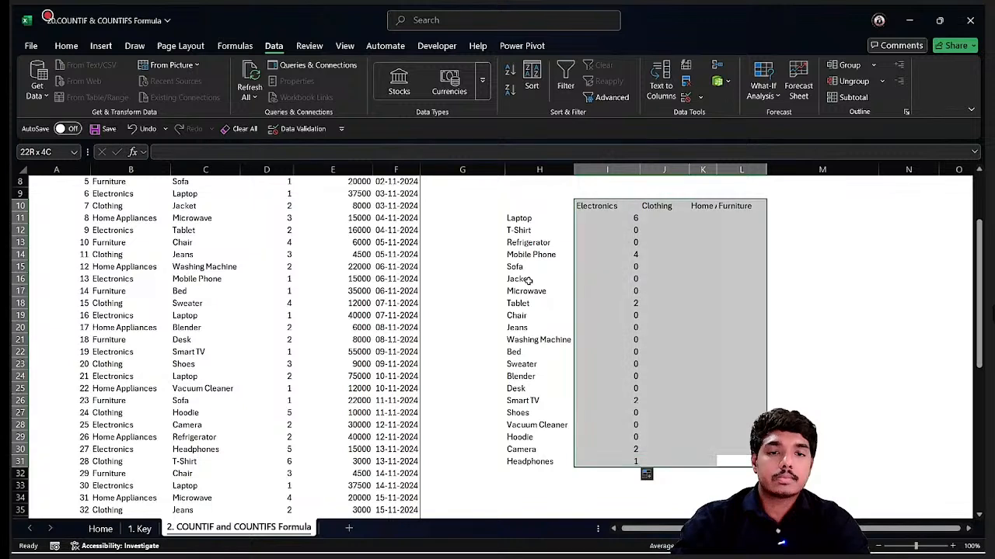
key(shift+Down)
key(ctrl+r)
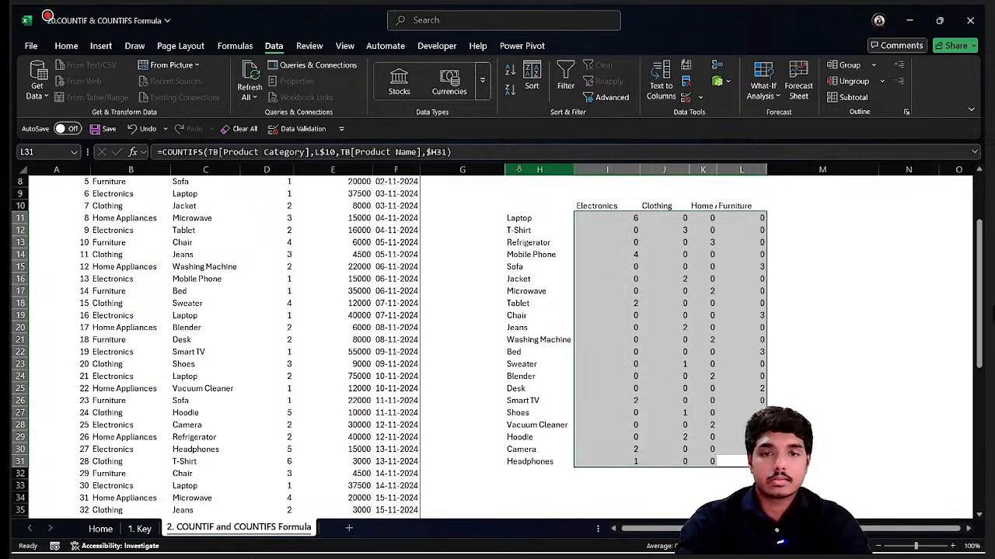
Autofit the column widths across the whole sheet.
click(25, 170)
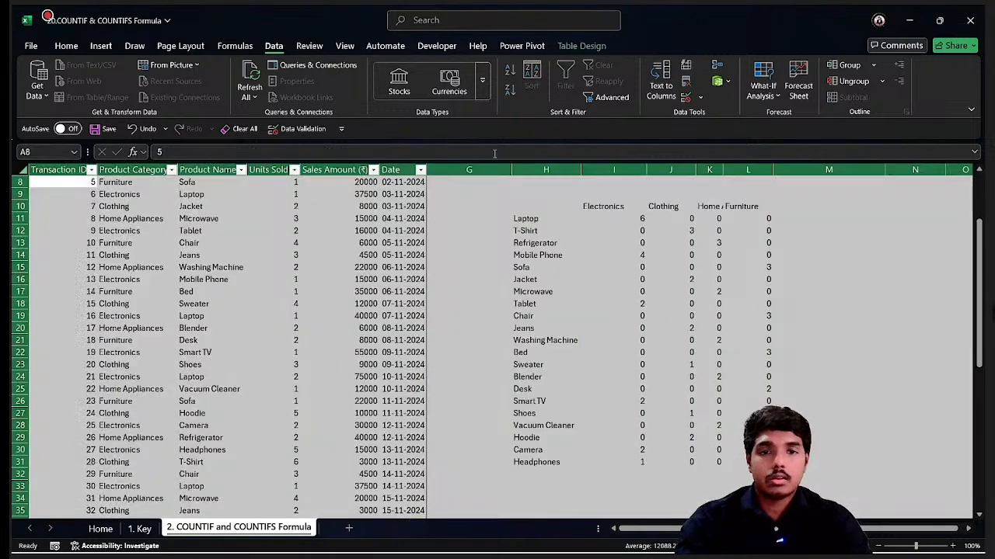
drag(579, 170, 579, 169)
double_click(579, 169)
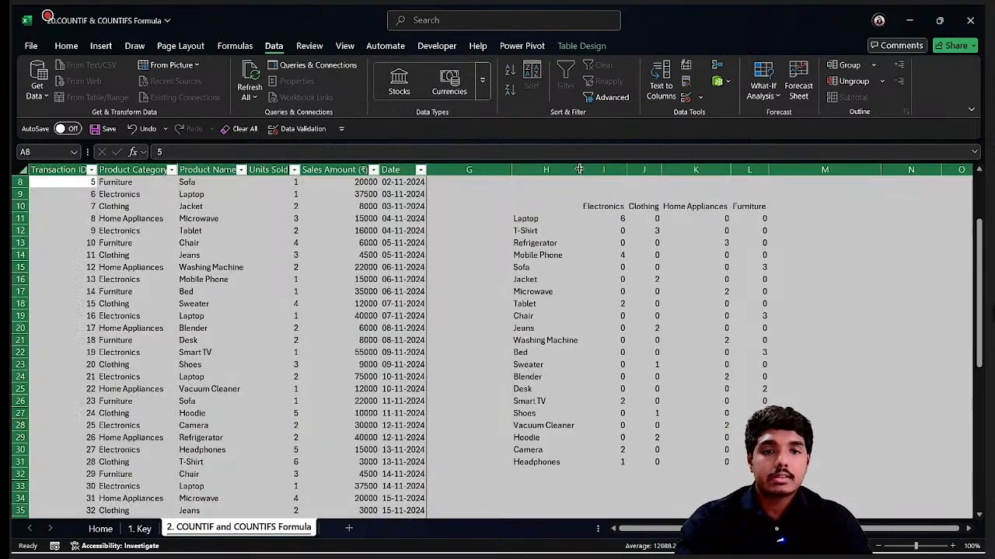
Select the count matrix I11:L31 and apply Comma Style number formatting.
click(687, 218)
key(Up)
key(Up)
key(Up)
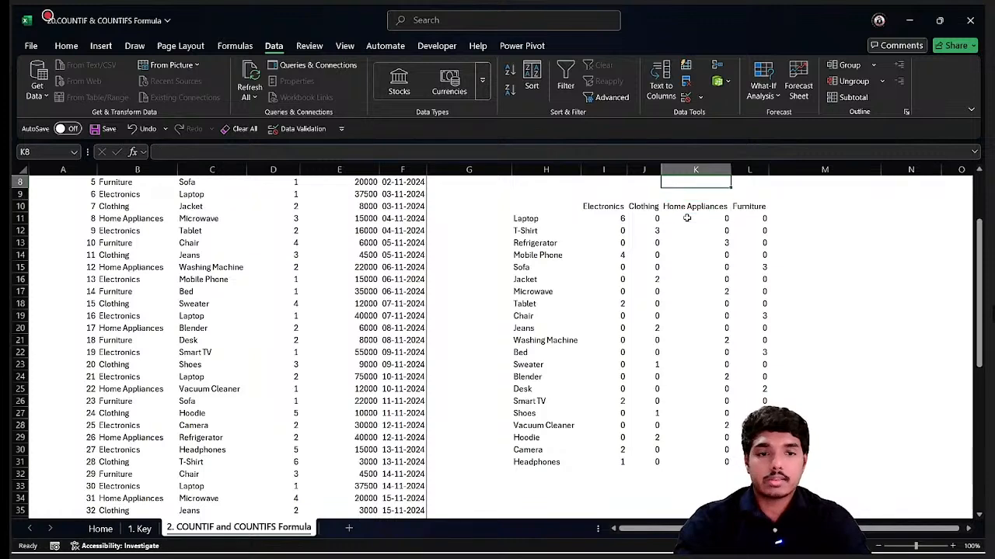
key(Down)
key(Down)
key(Left)
key(Left)
key(Down)
key(ctrl+shift+Right)
key(ctrl+shift+Down)
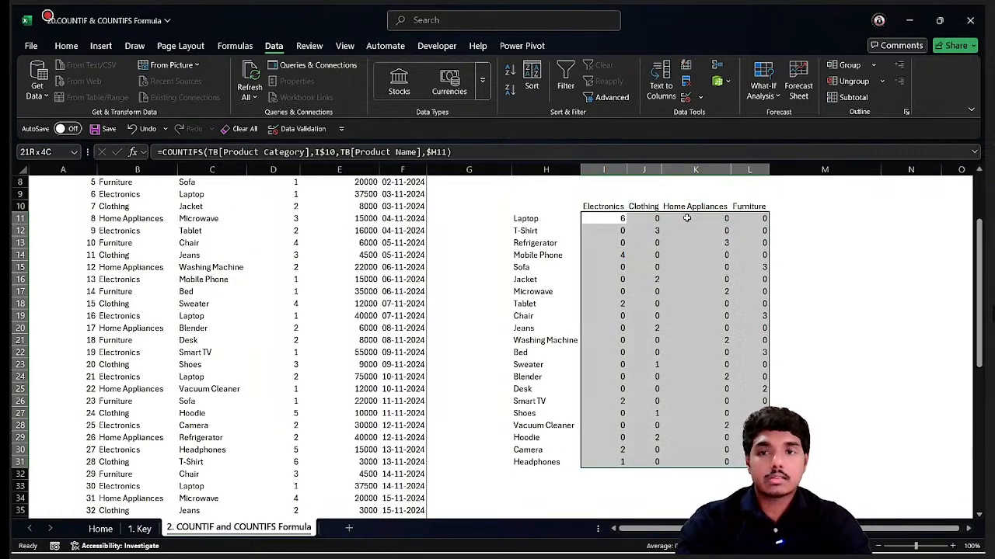
click(66, 46)
click(418, 81)
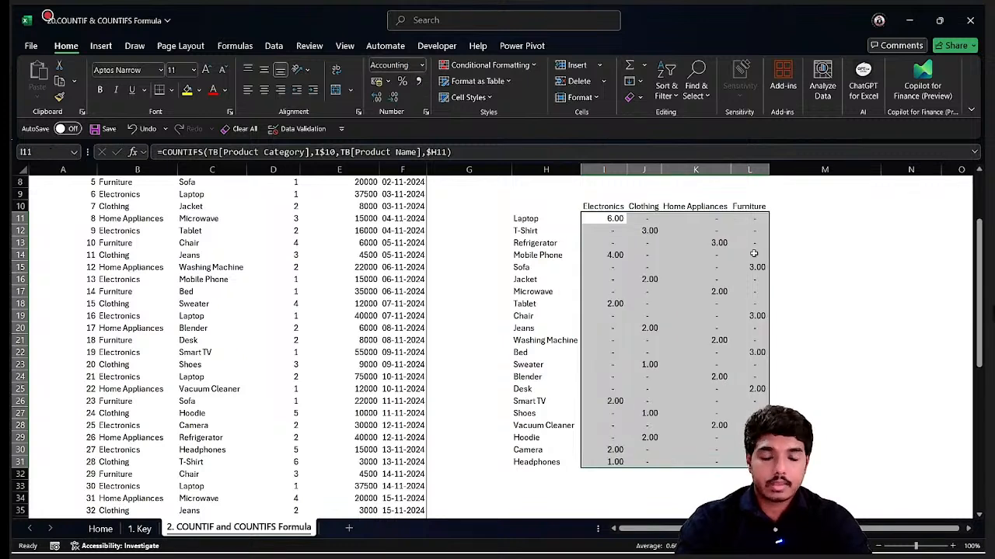
Inspect the COUNTIFS formulas in several matrix cells and the category list with its COUNTIF totals.
click(750, 268)
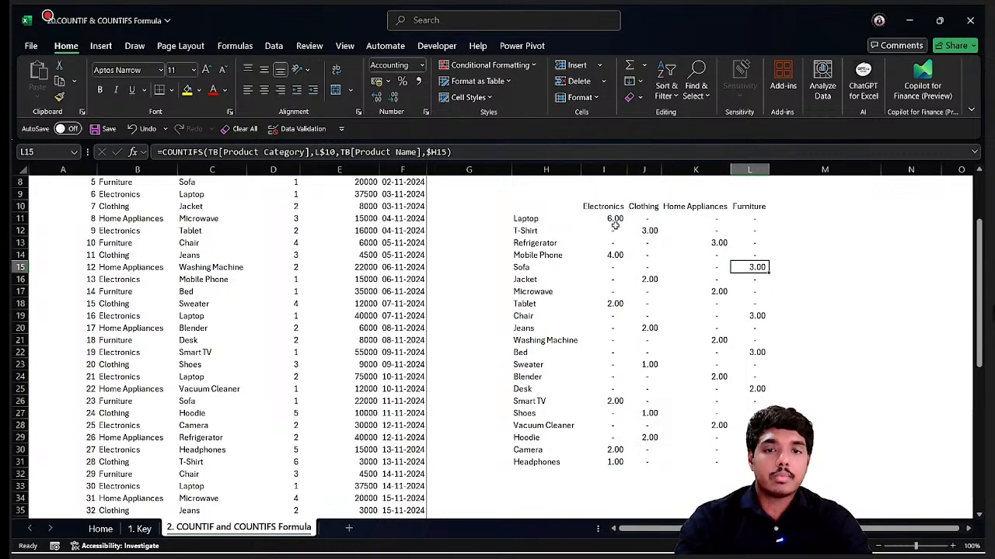
click(614, 221)
click(645, 230)
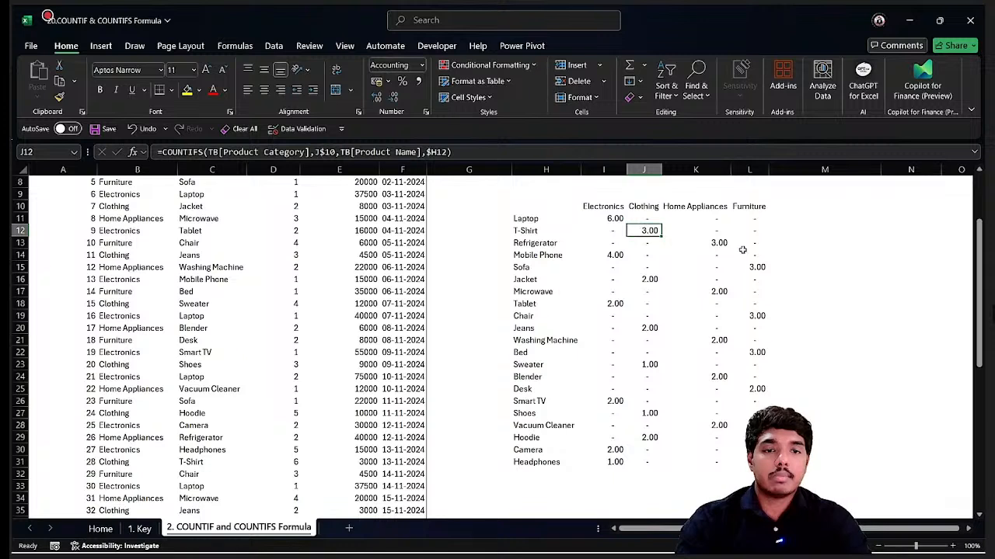
click(721, 243)
click(760, 268)
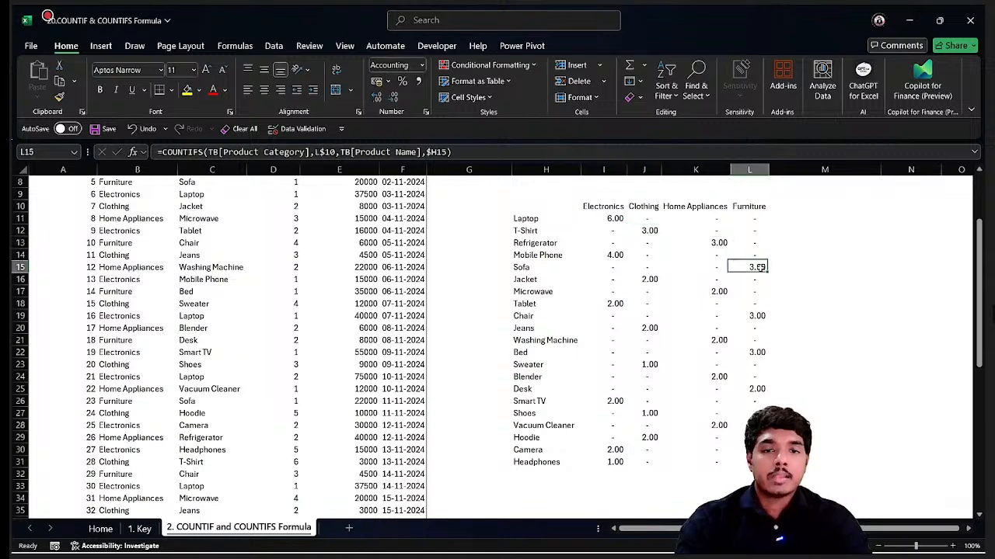
click(616, 257)
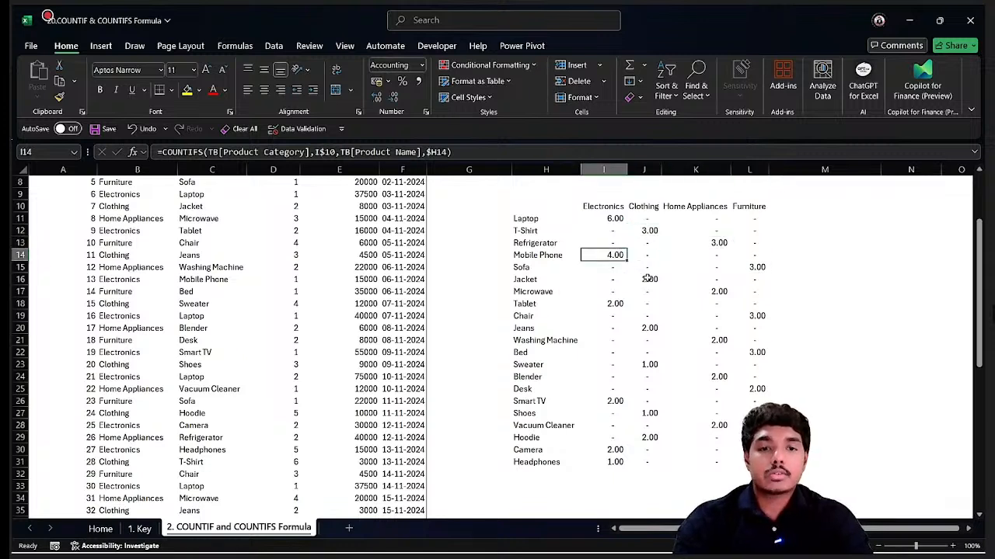
click(646, 278)
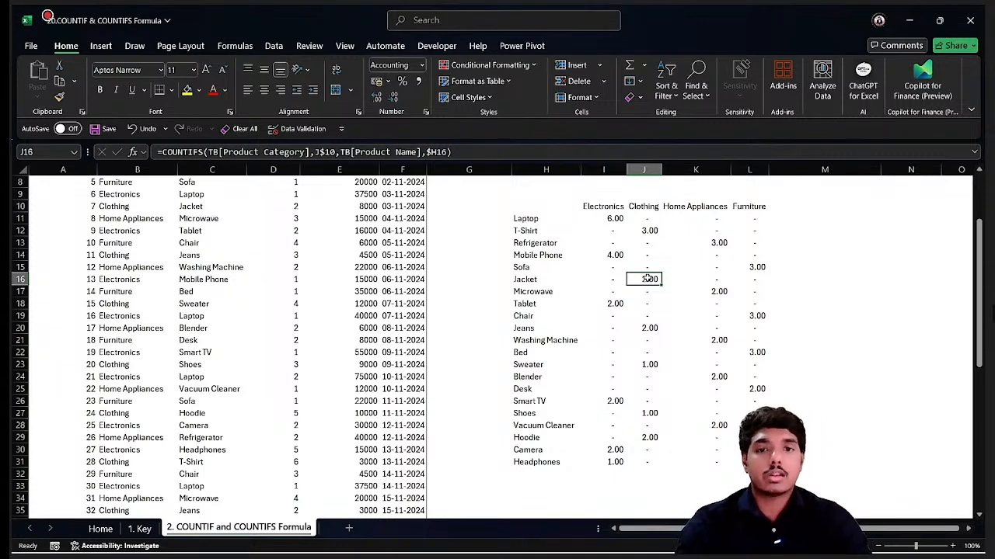
scroll(647, 279, up, 3)
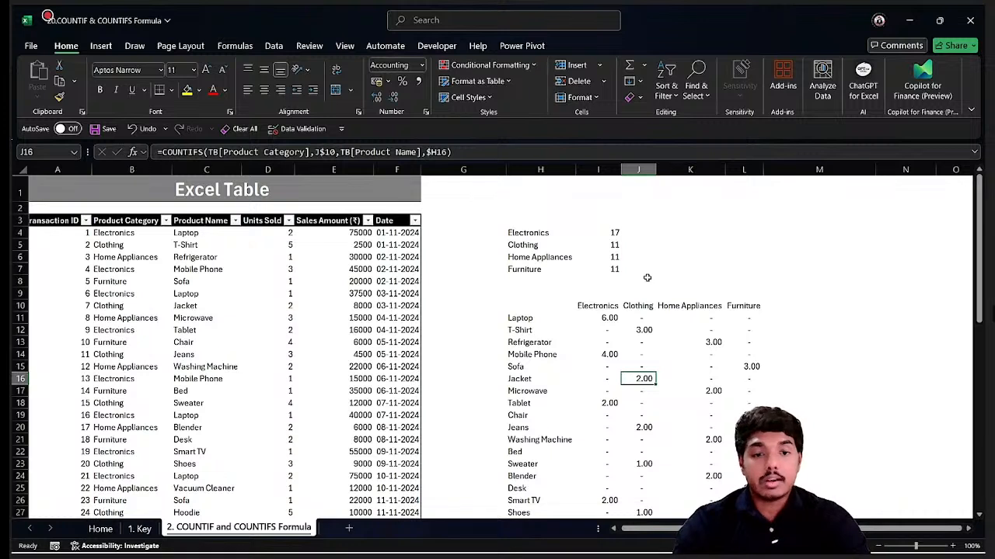
click(547, 233)
drag(547, 246, 546, 272)
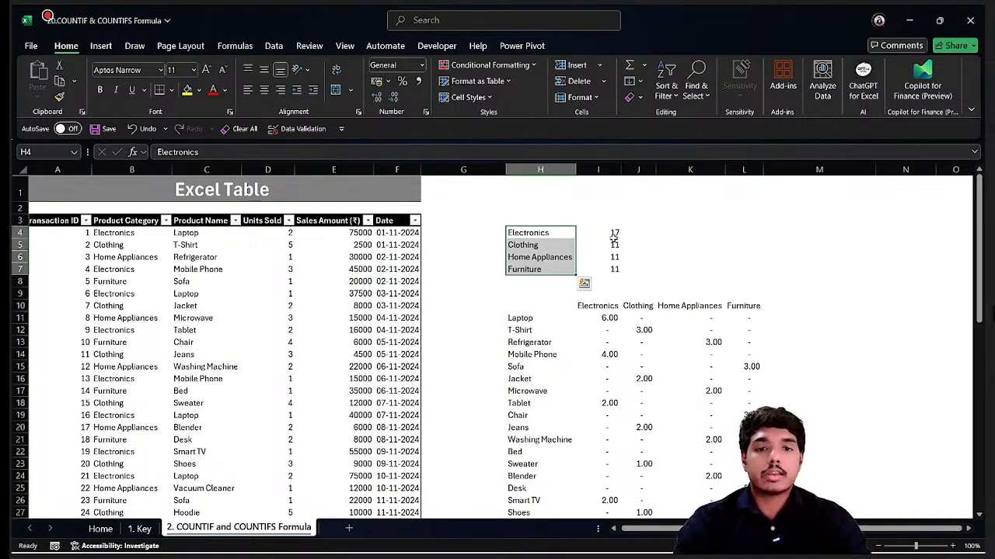
drag(612, 237, 610, 269)
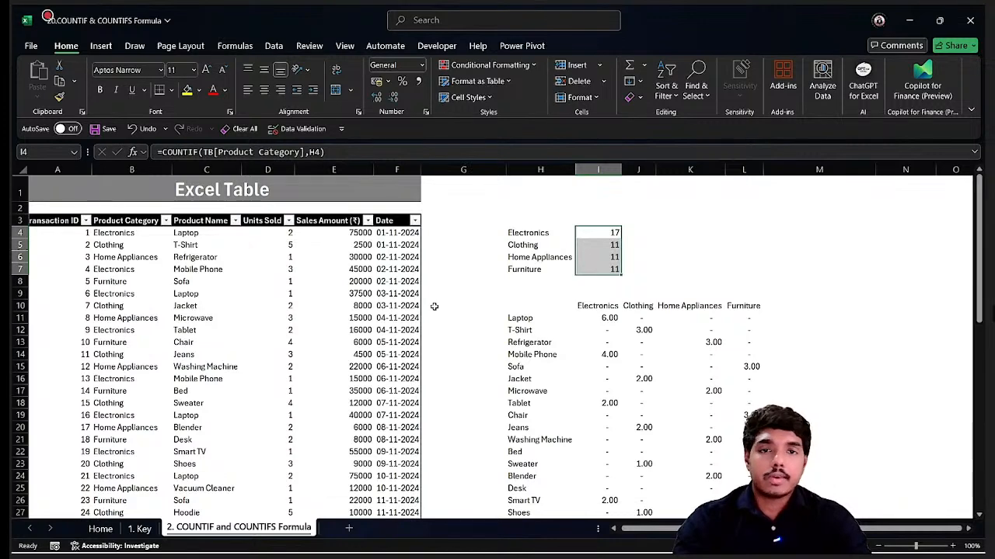
Switch to the 19.Row Formula workbook, enable editing, and open the 2. Row Formula sheet.
key(alt+Tab)
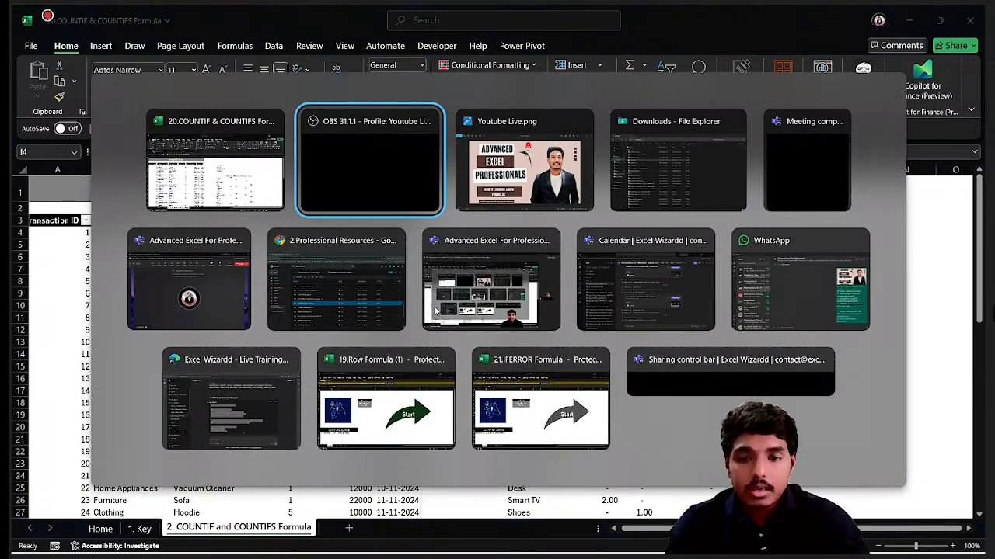
click(380, 398)
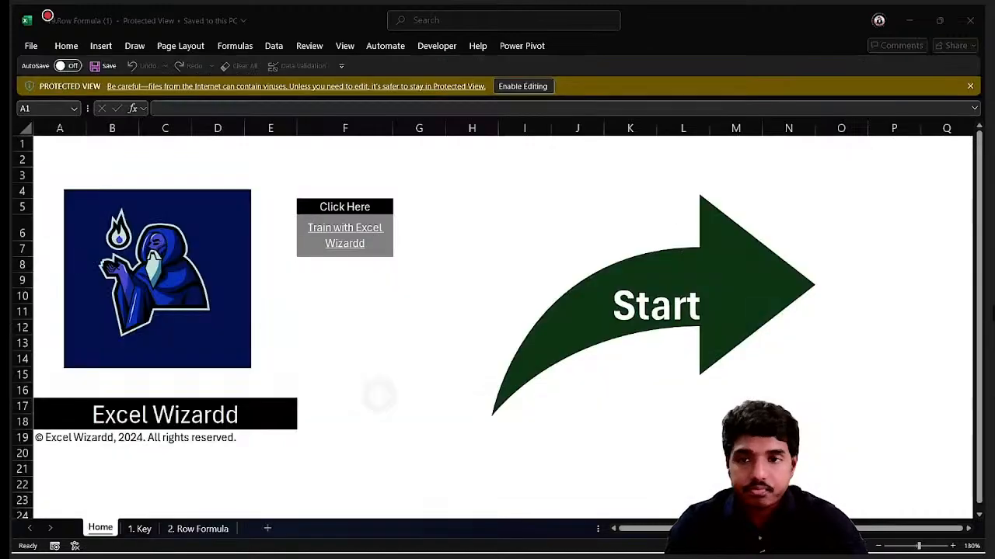
click(514, 87)
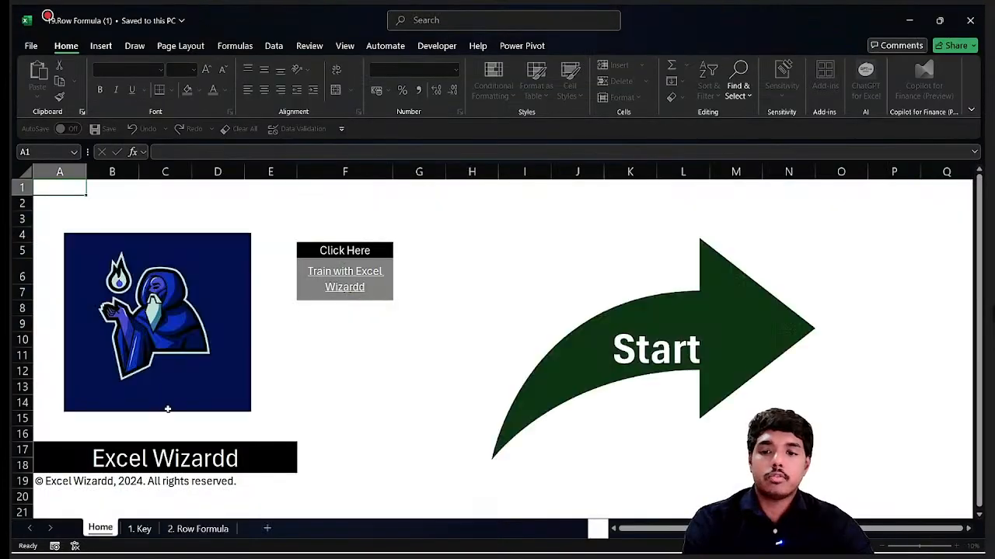
click(198, 528)
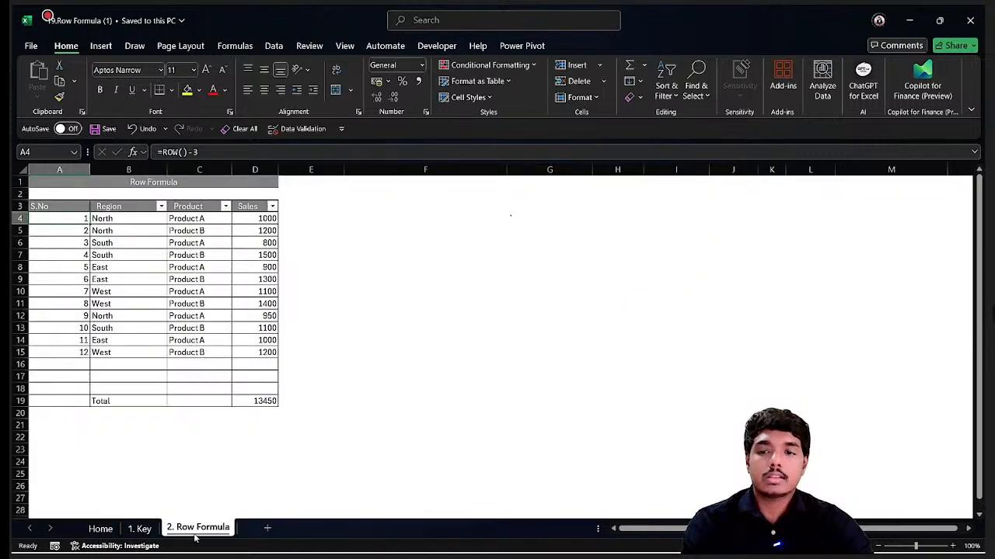
Enter =ROW(G4) in cell F5 as a demonstration, reopen it, and clear the cell.
click(392, 233)
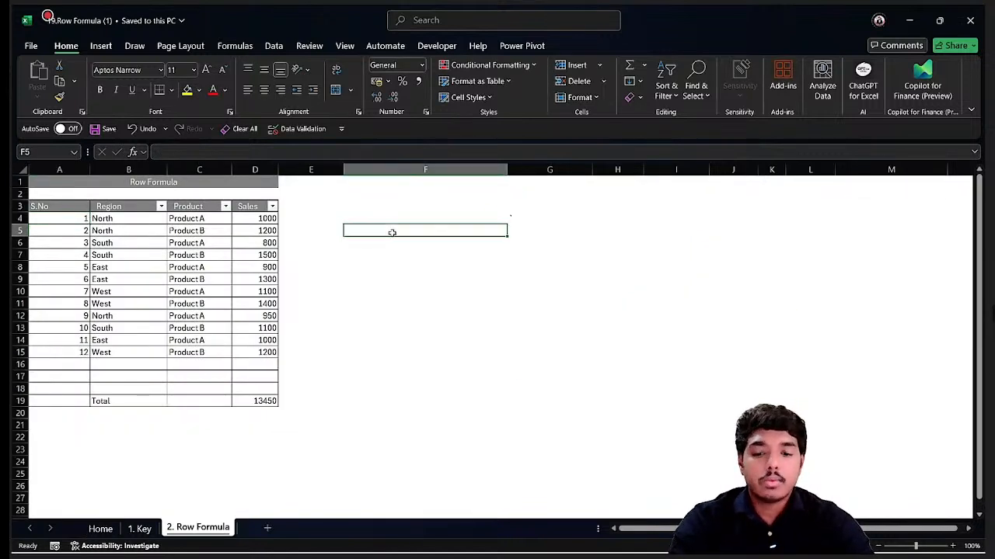
text(=row)
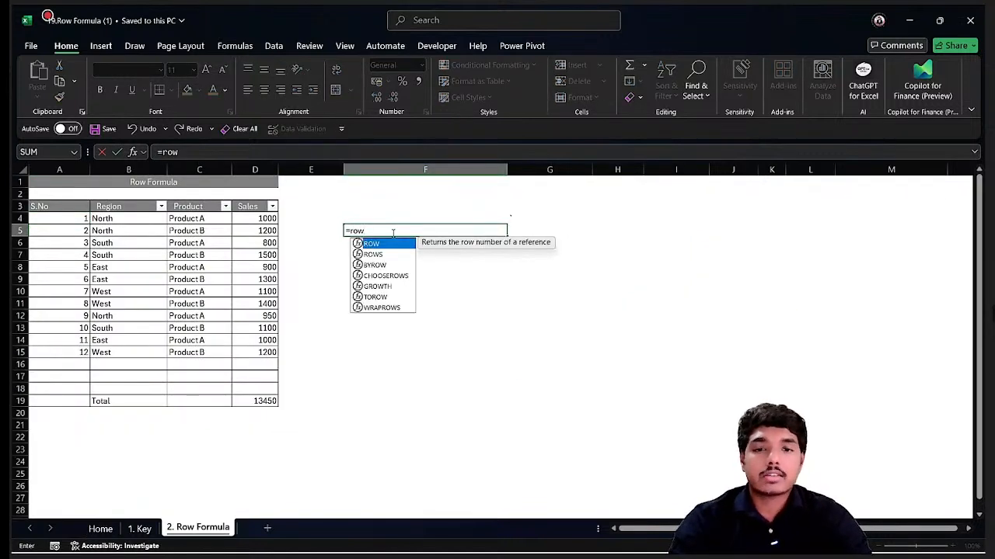
key(Tab)
key(Up)
key(Right)
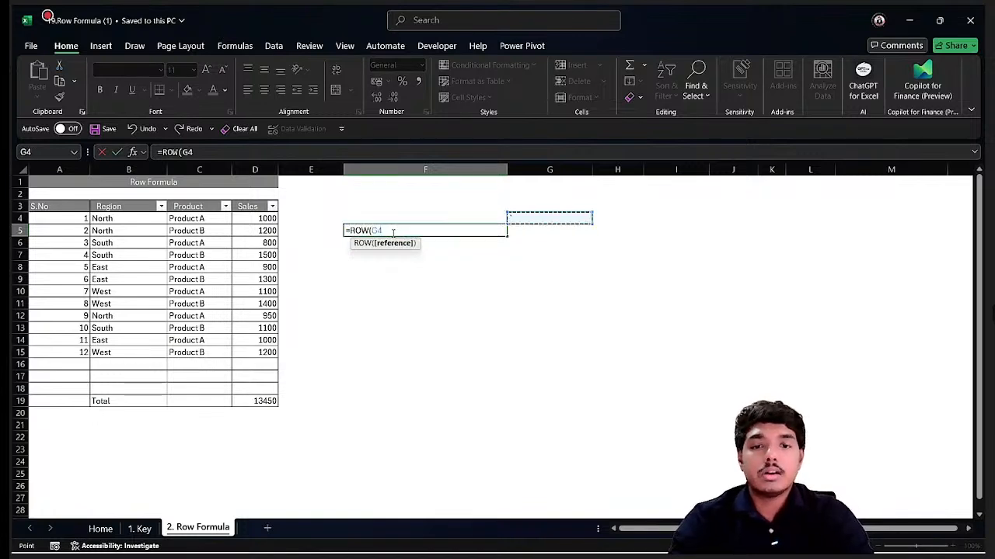
key(ctrl+Return)
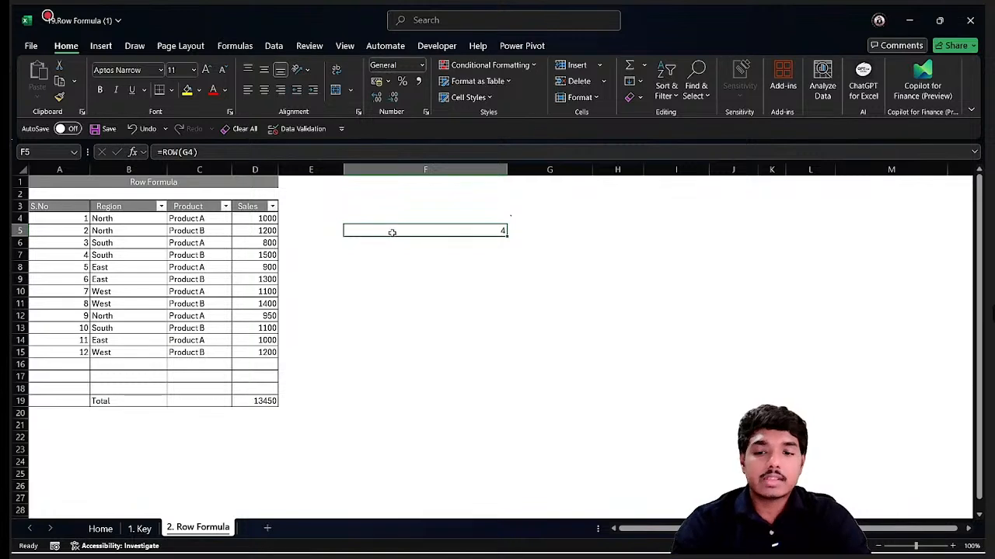
double_click(392, 232)
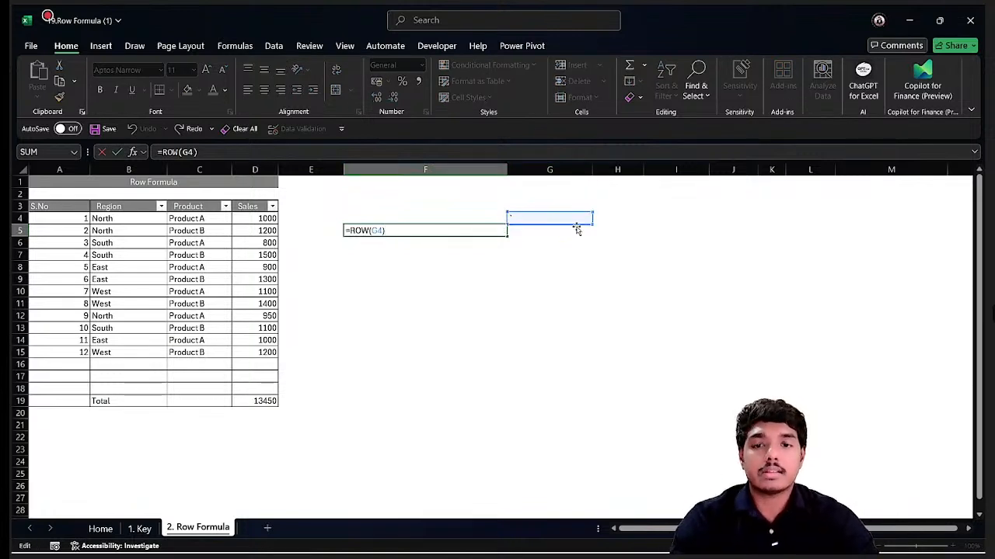
key(ctrl+Return)
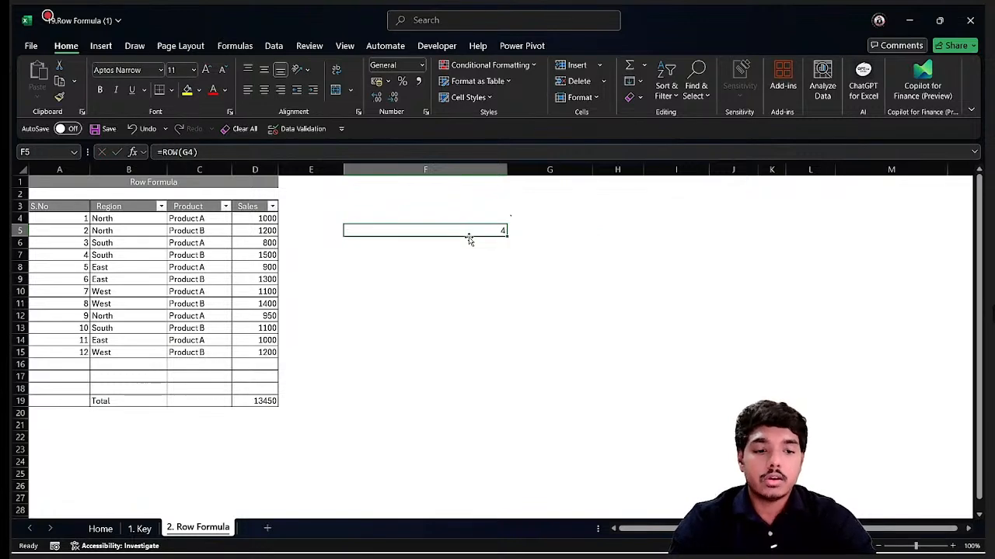
key(Delete)
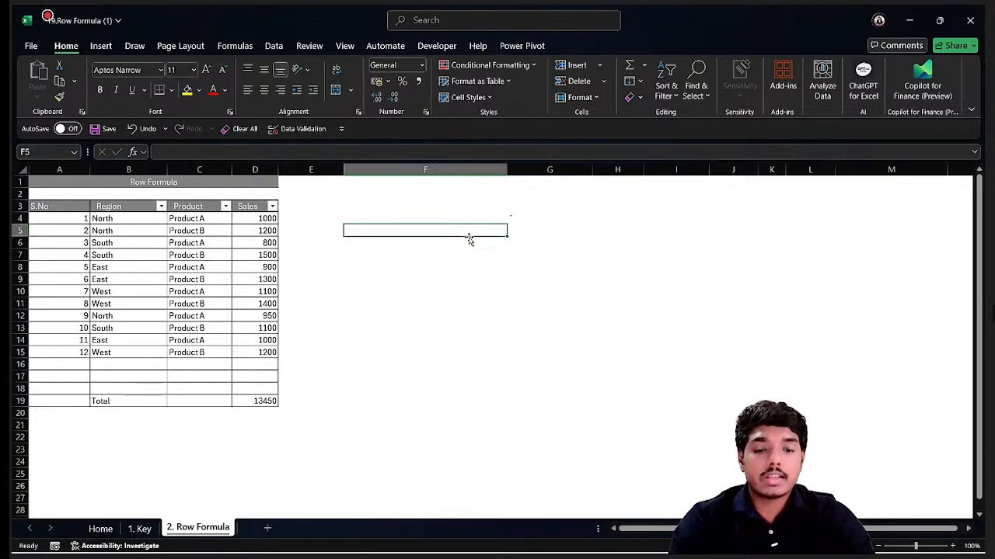
Enter =ROW() in cell F5, review its formula, and clear the cell.
text(=row)
key(Tab)
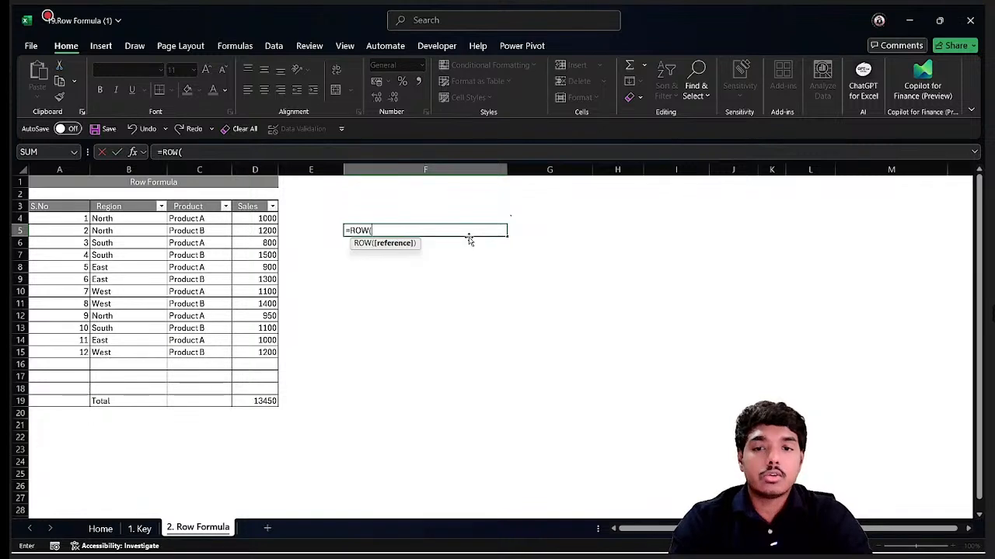
key(Right)
text())
key(Return)
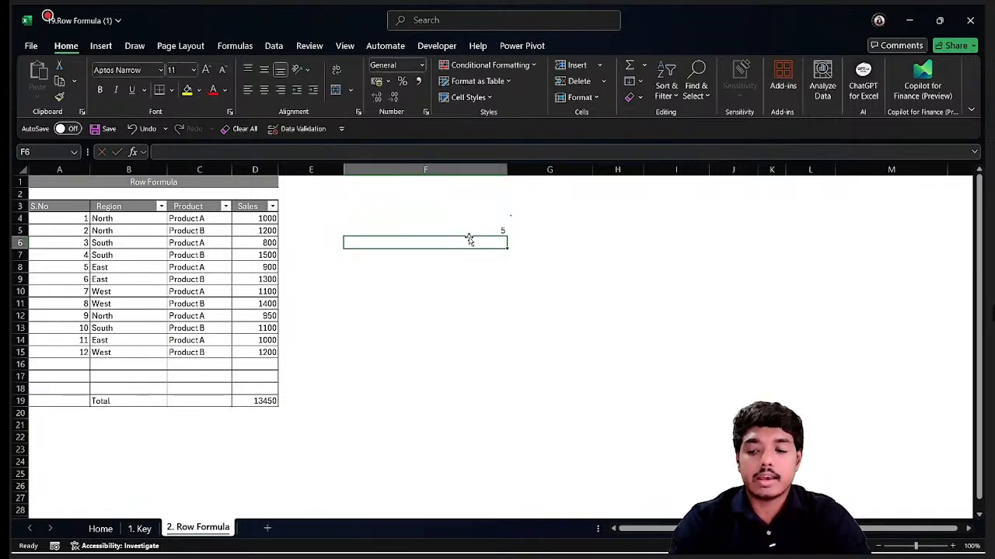
key(Up)
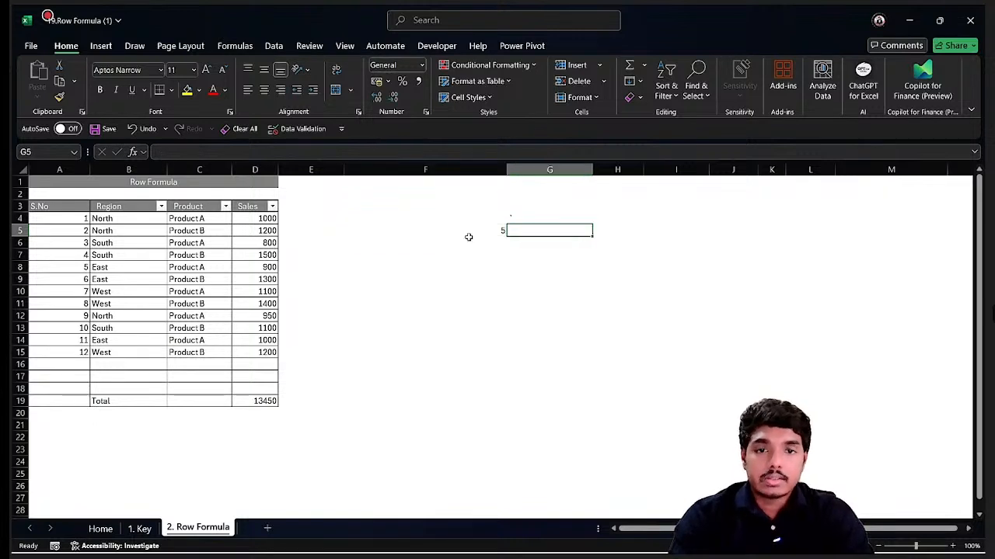
key(F2)
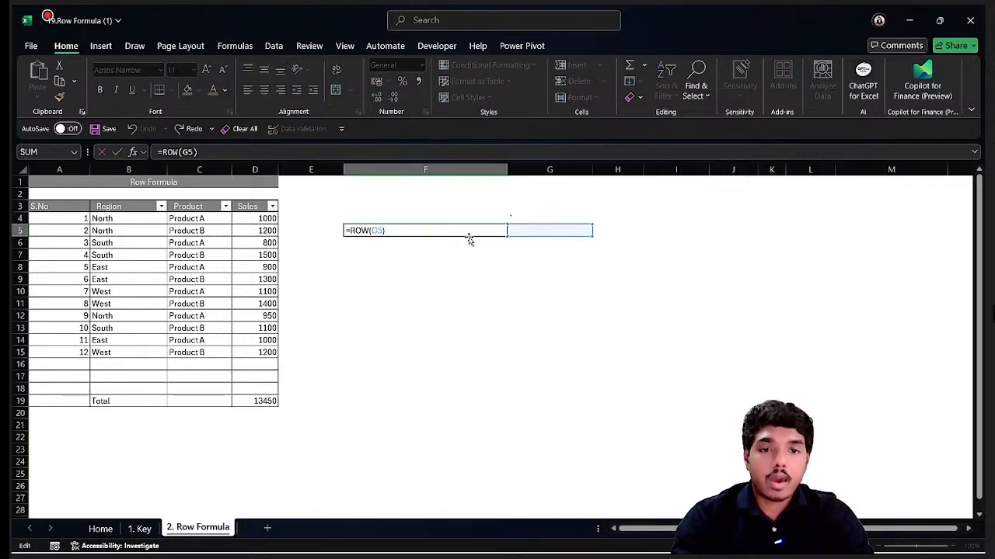
key(Escape)
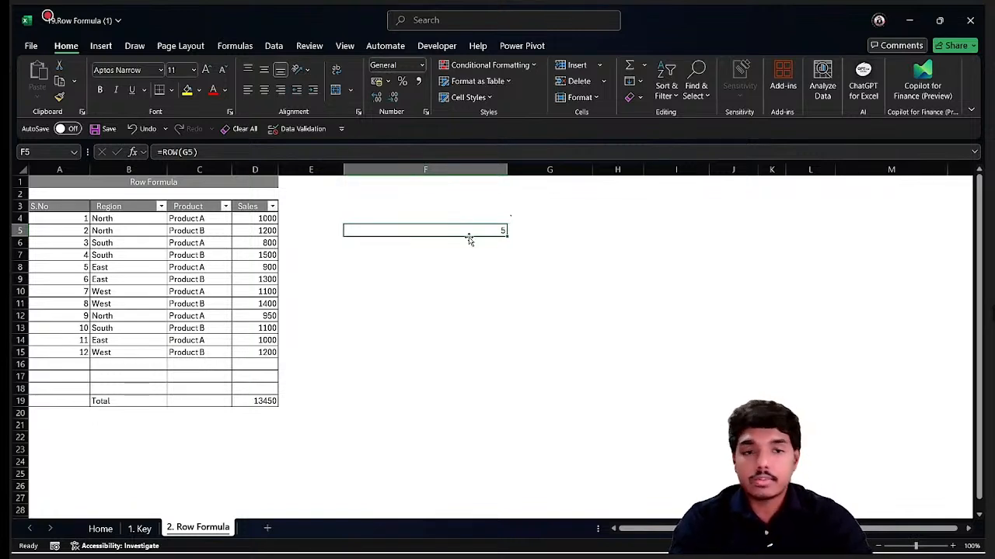
key(Delete)
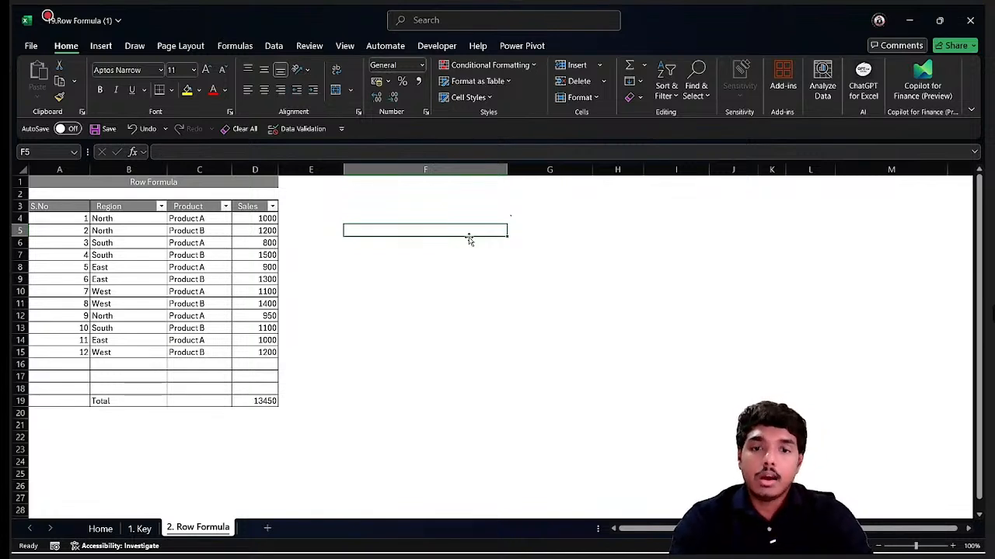
Clear the existing serial number formulas from the S.No column, A4 down to A15.
key(Up)
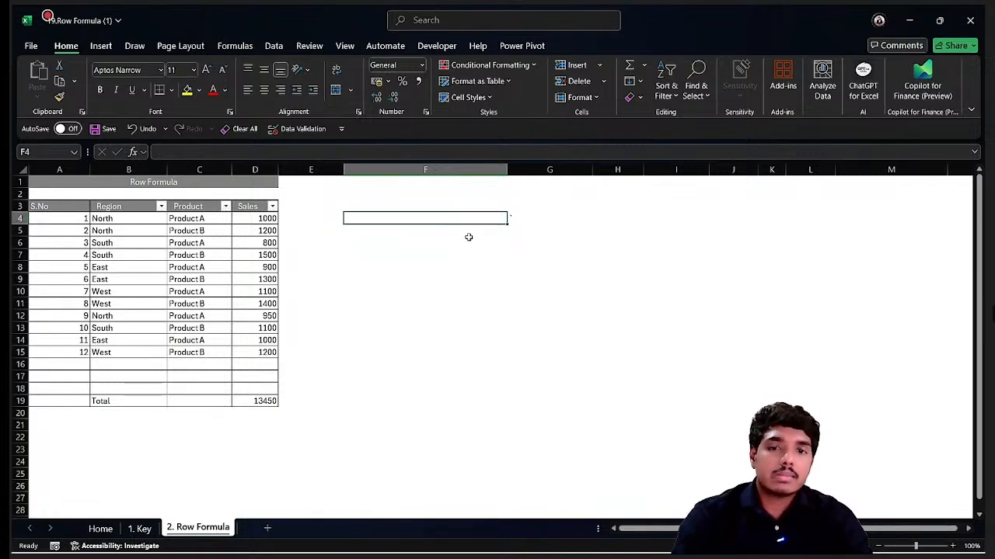
key(Down)
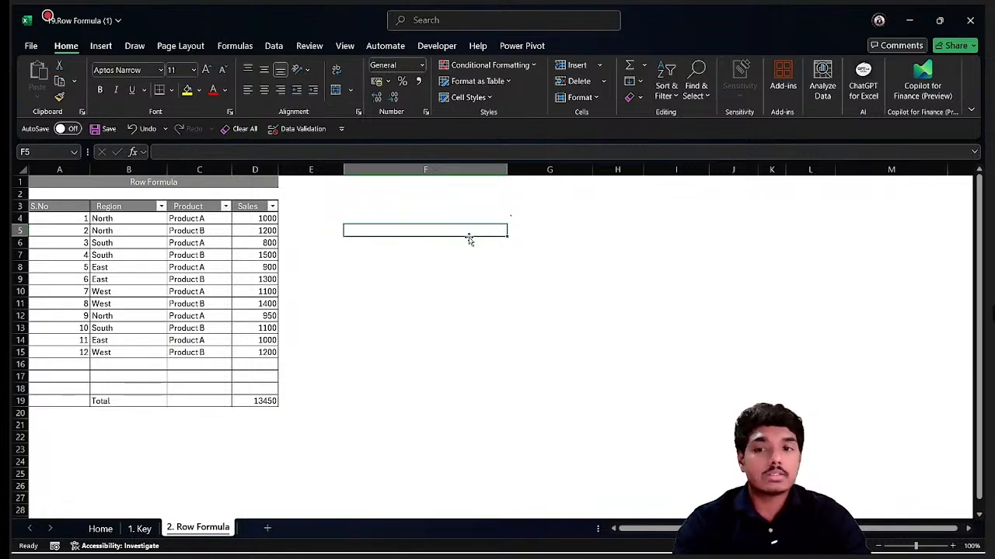
key(Left)
key(Left)
key(Left)
key(Left)
key(Left)
key(Up)
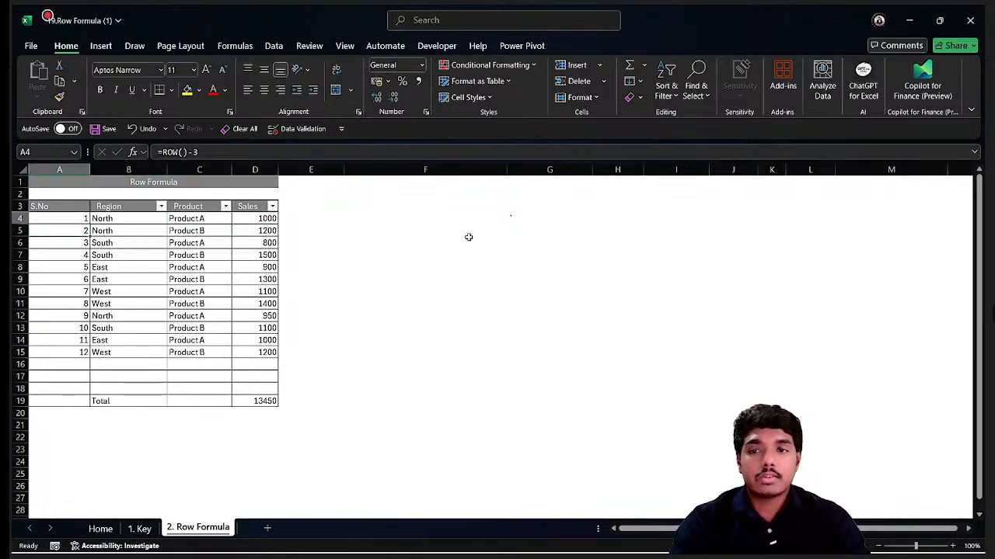
key(ctrl+shift+Down)
key(Delete)
key(Up)
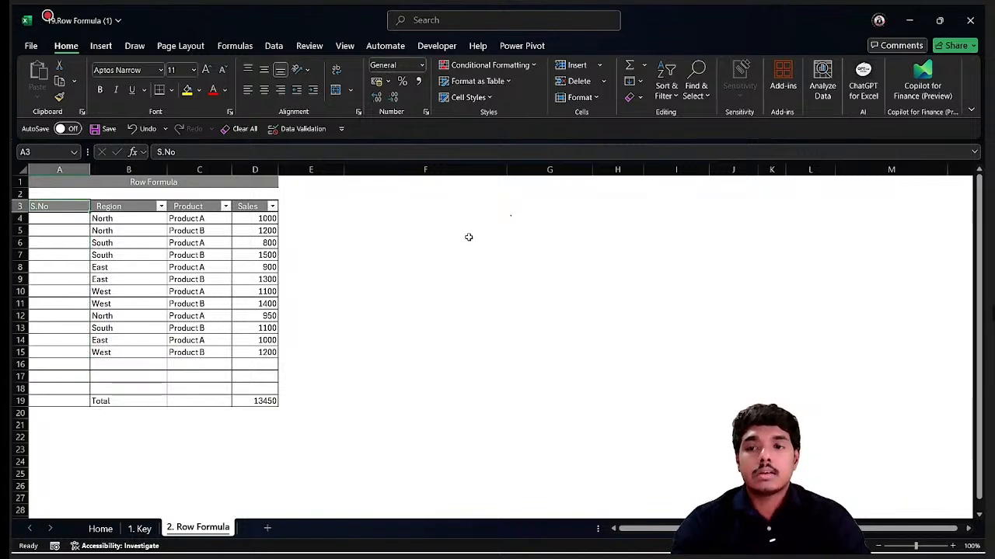
key(Down)
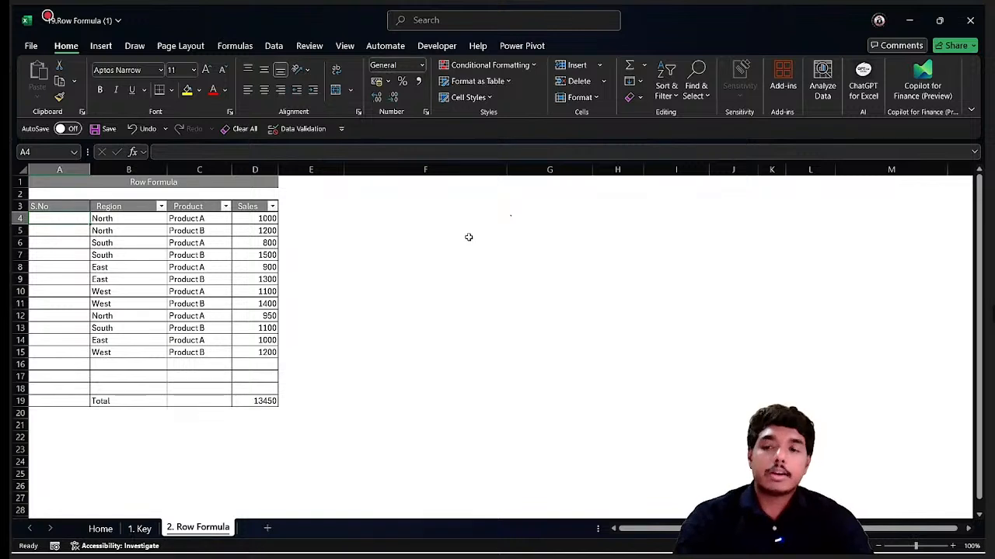
Enter 1 and 2 in the first two S.No cells and fill the series down to row 15.
text(1)
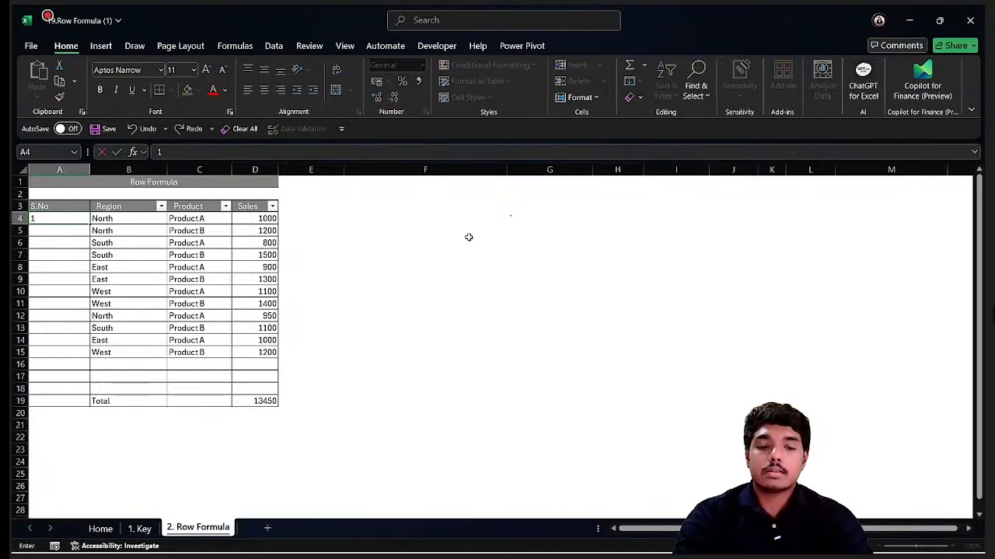
key(Return)
text(2)
key(Return)
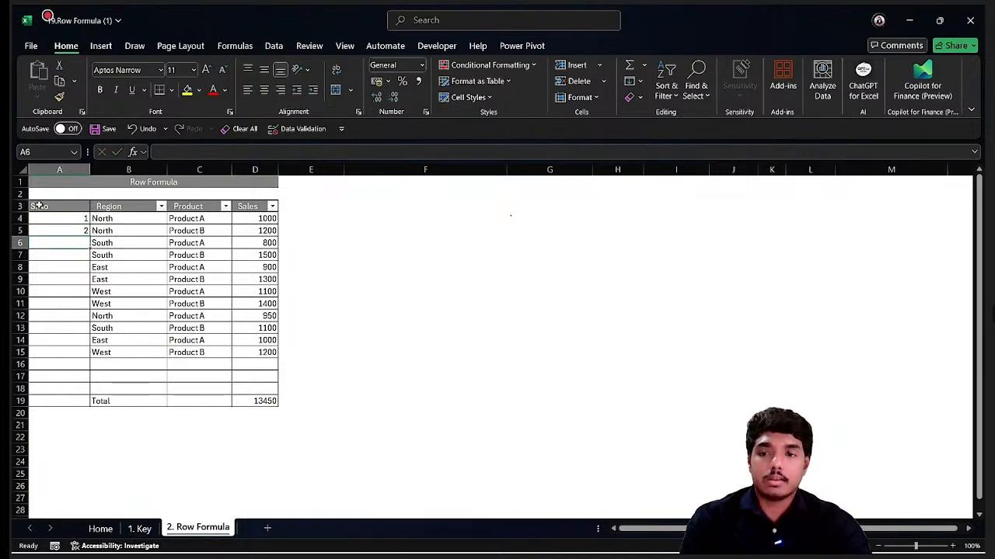
drag(59, 218, 67, 229)
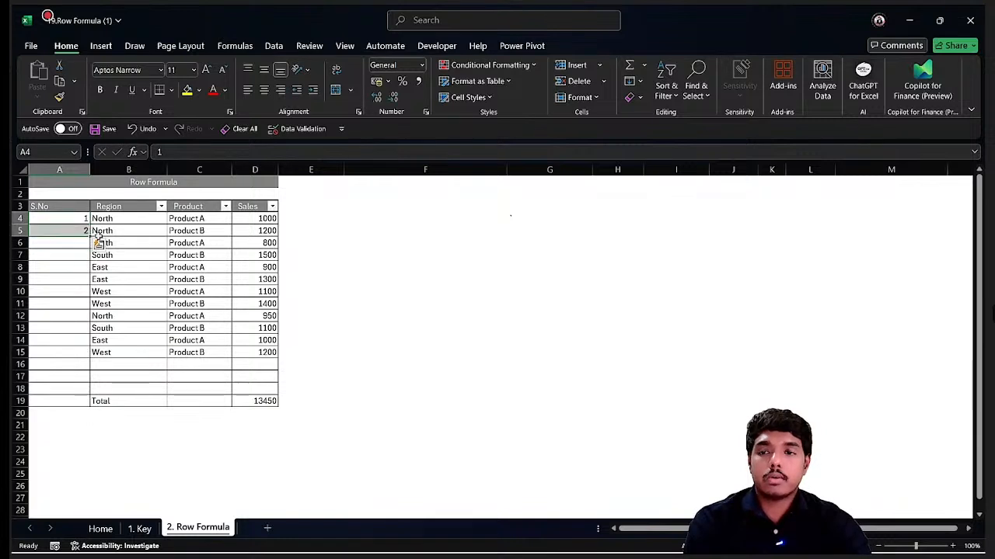
double_click(90, 236)
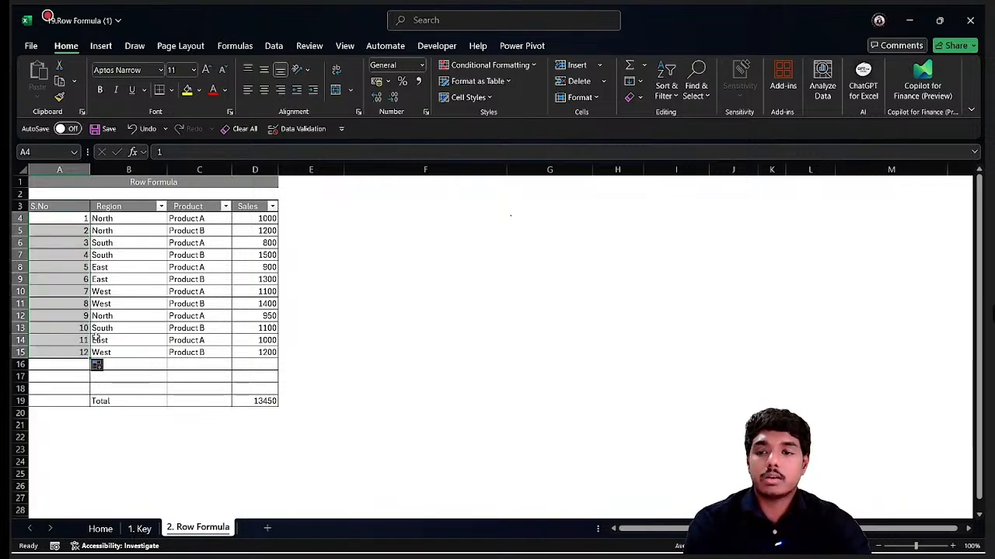
Insert two blank rows above row 8 in the data.
click(65, 352)
drag(84, 259, 85, 263)
click(85, 263)
key(shift+space)
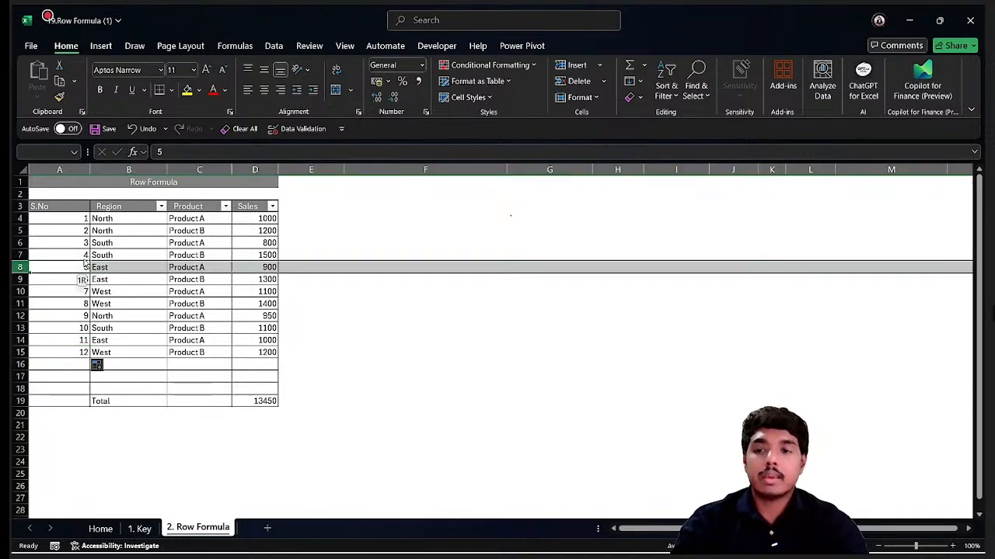
key(ctrl+shift+plus)
key(ctrl+shift+plus)
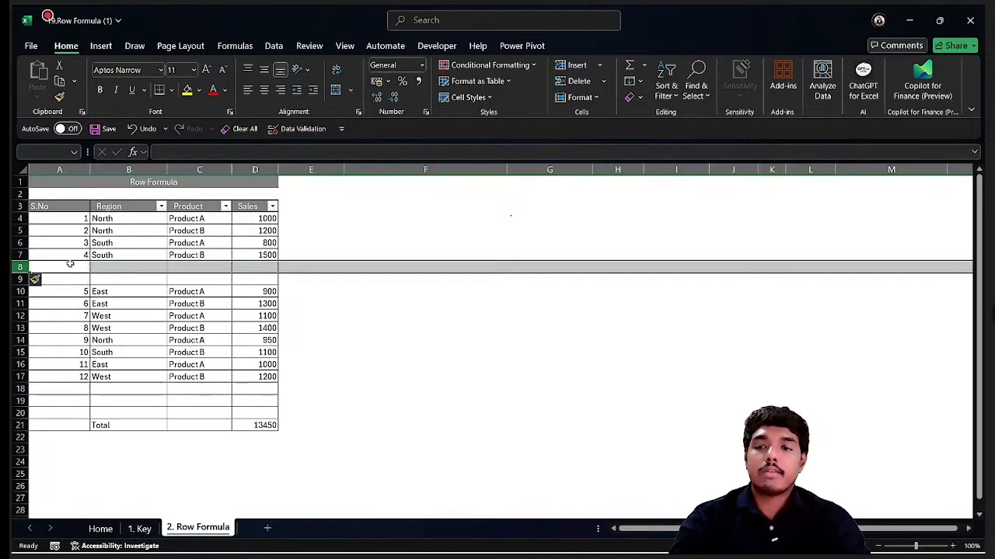
Insert four blank rows above the West / Product B row at row 13.
click(81, 327)
key(shift+space)
key(shift+Down)
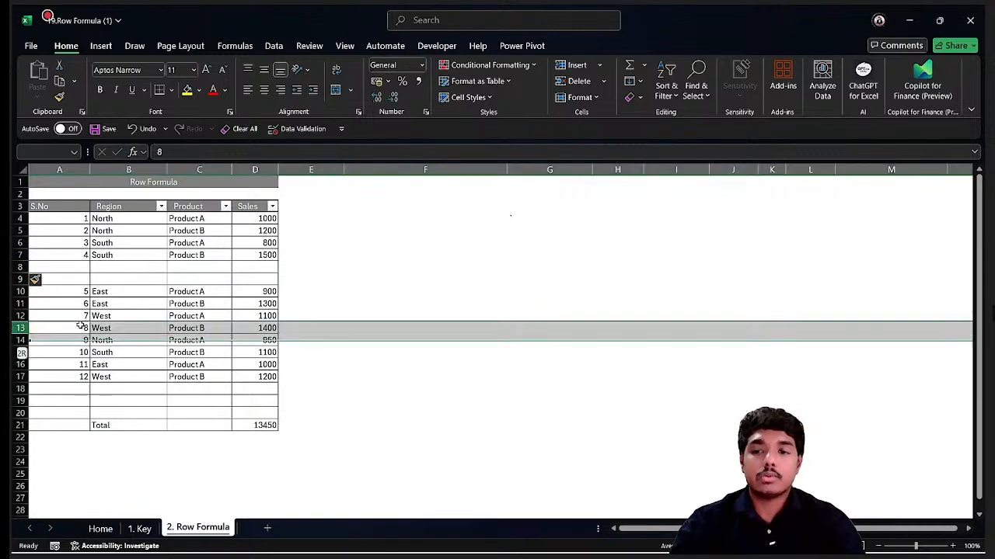
key(ctrl+shift+plus)
key(ctrl+shift+plus)
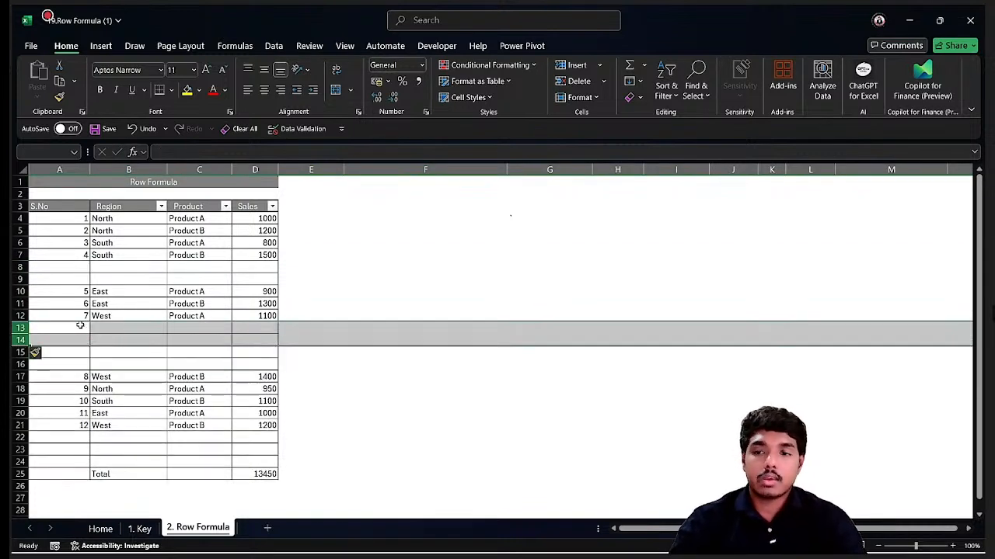
Fill serial numbers down the S.No column from A4 to A21, then clear them and return to the S.No header.
click(144, 379)
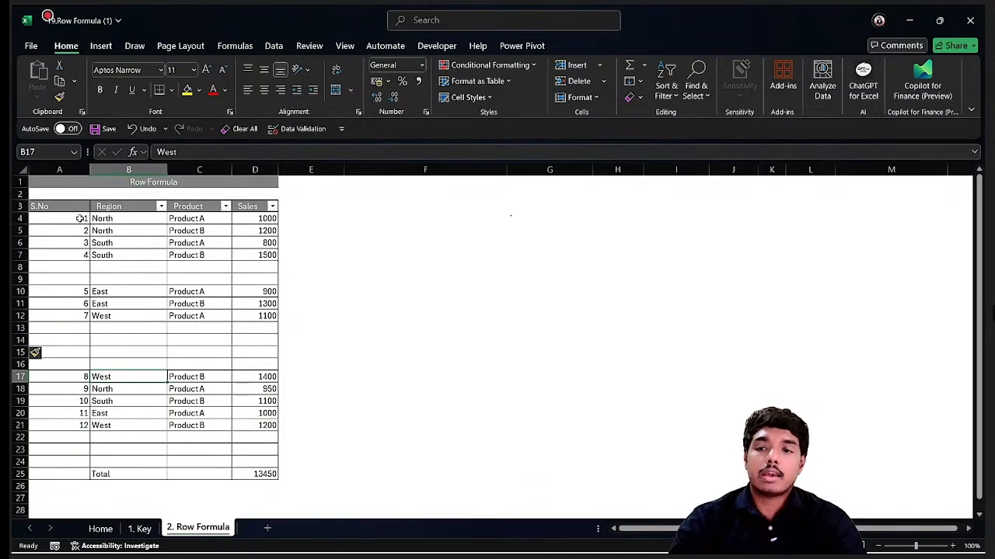
drag(81, 219, 90, 432)
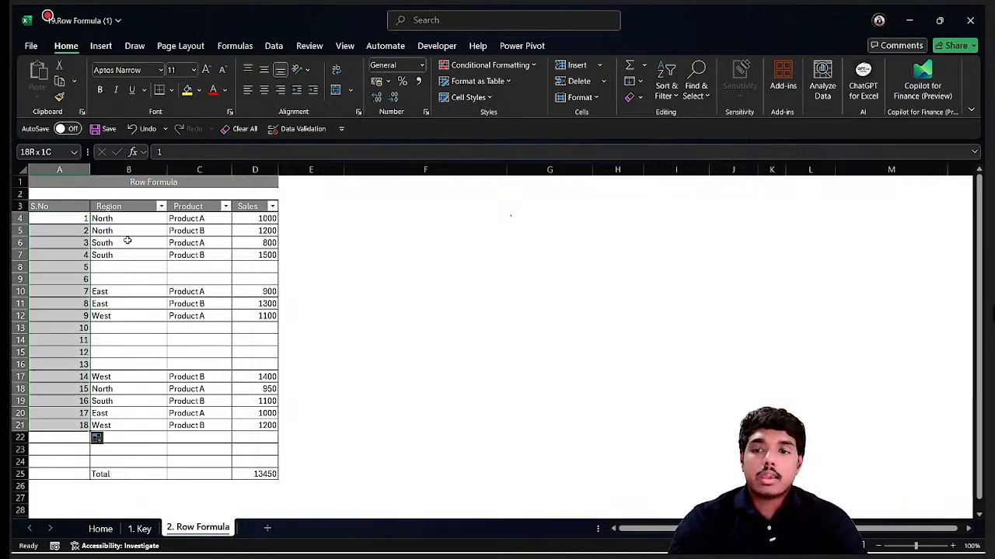
key(ctrl+shift+Down)
key(ctrl+shift+Up)
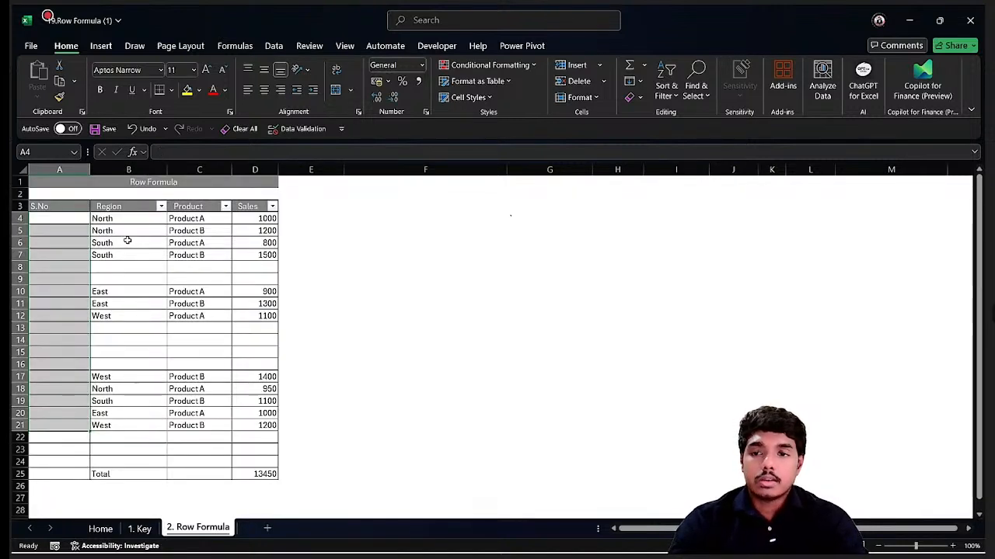
key(Down)
key(Down)
key(Down)
key(Up)
key(Up)
key(Up)
key(Up)
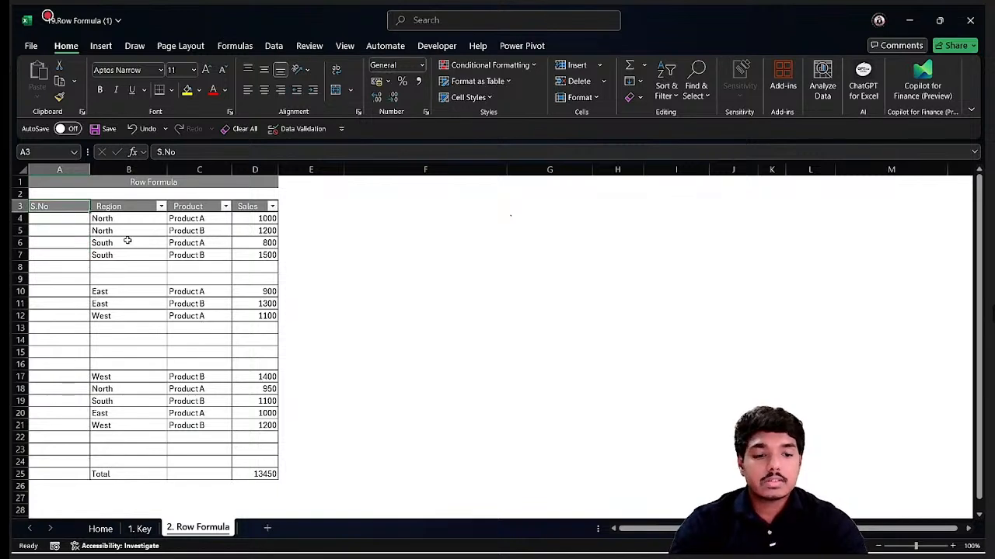
Convert the range A3:D24 into a table with headers.
key(ctrl+shift+End)
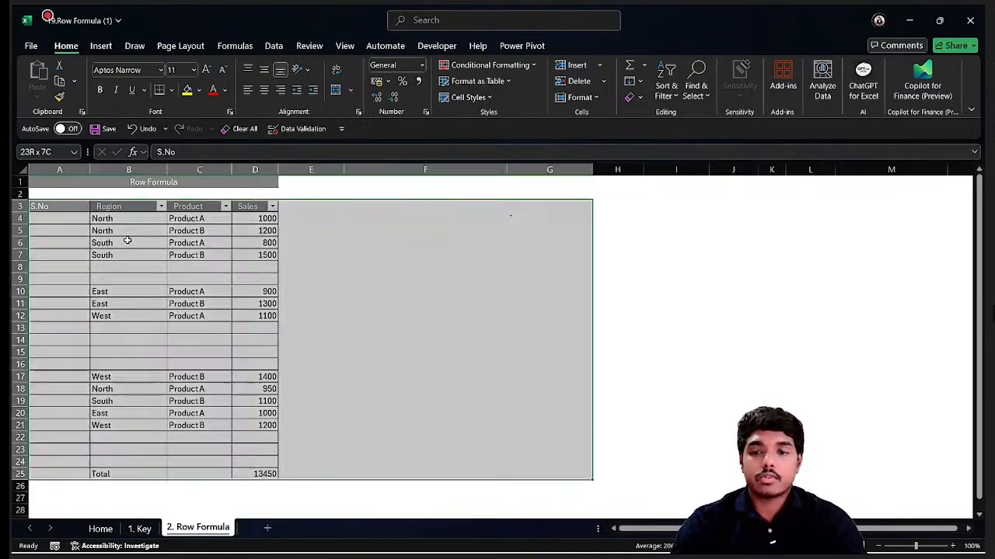
key(shift+Left)
key(shift+Left)
key(shift+Left)
key(shift+Left)
key(shift+Up)
key(shift+Right)
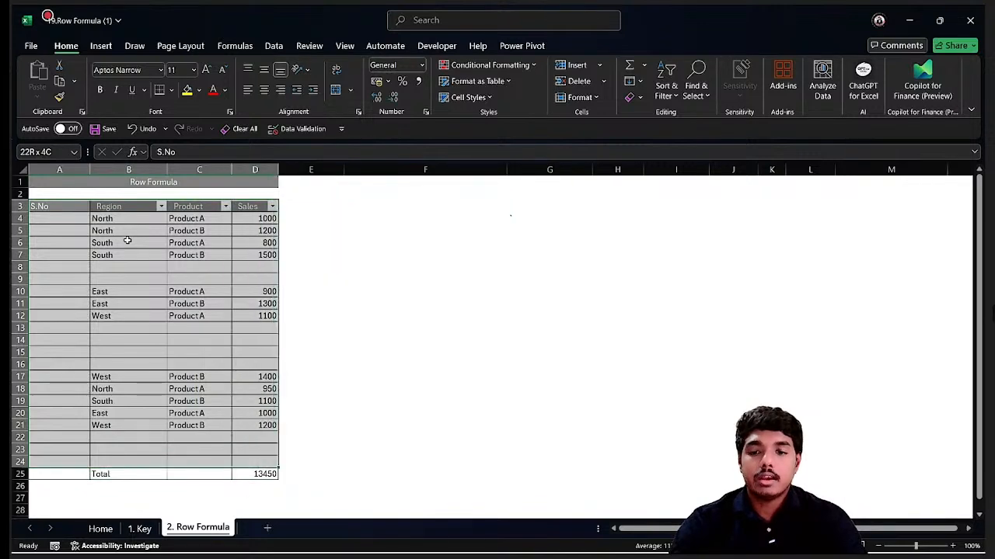
key(ctrl+t)
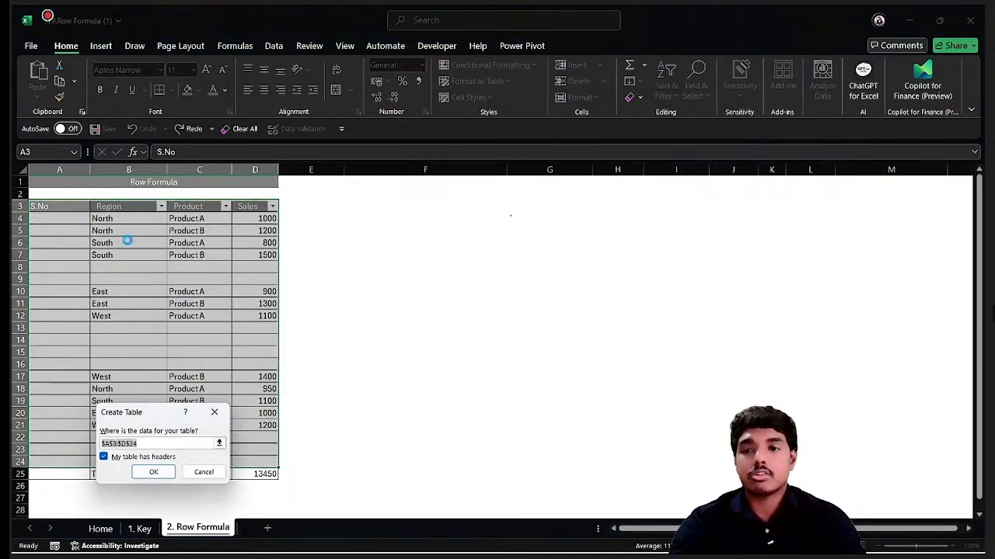
key(Return)
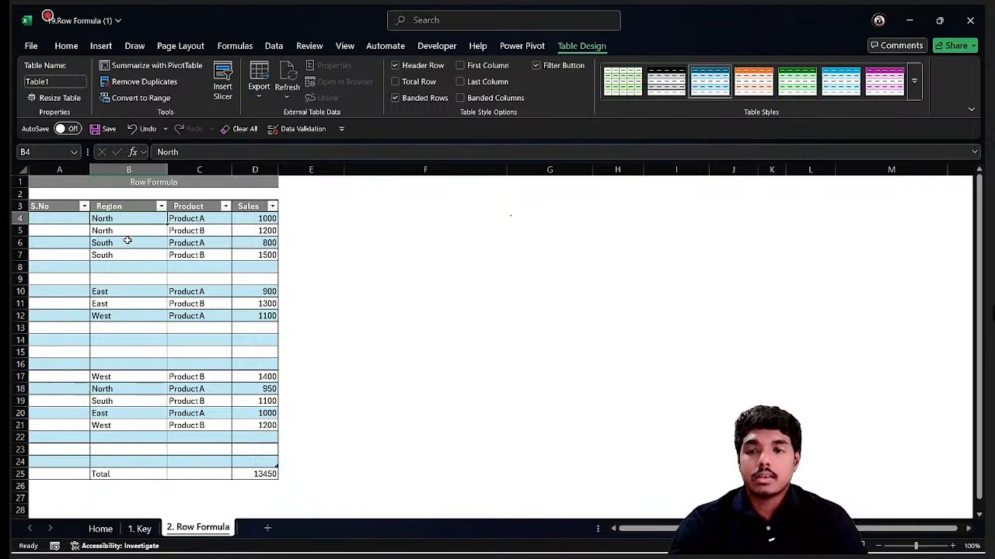
Enter =ROW() in the first S.No cell of the table, A4, so it fills the column.
key(Down)
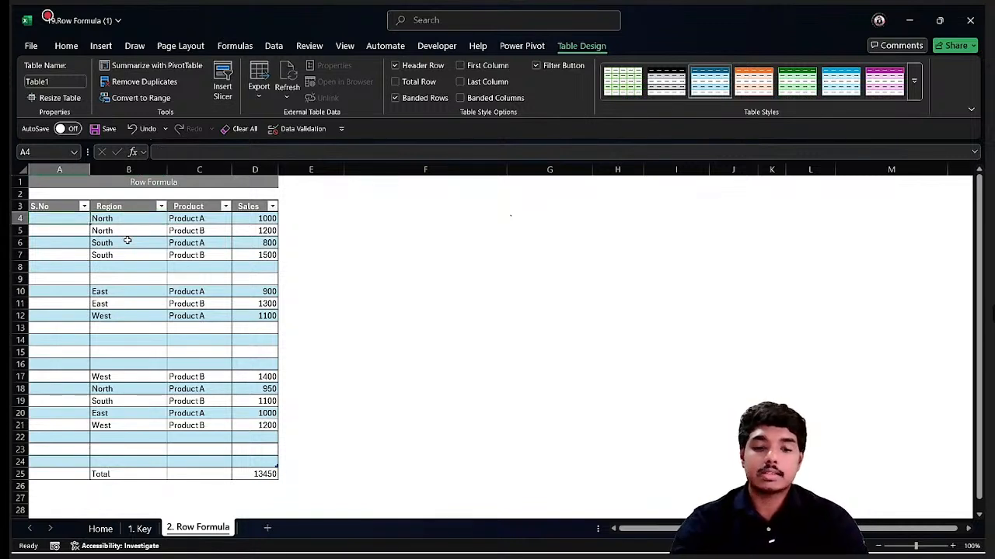
text(=)
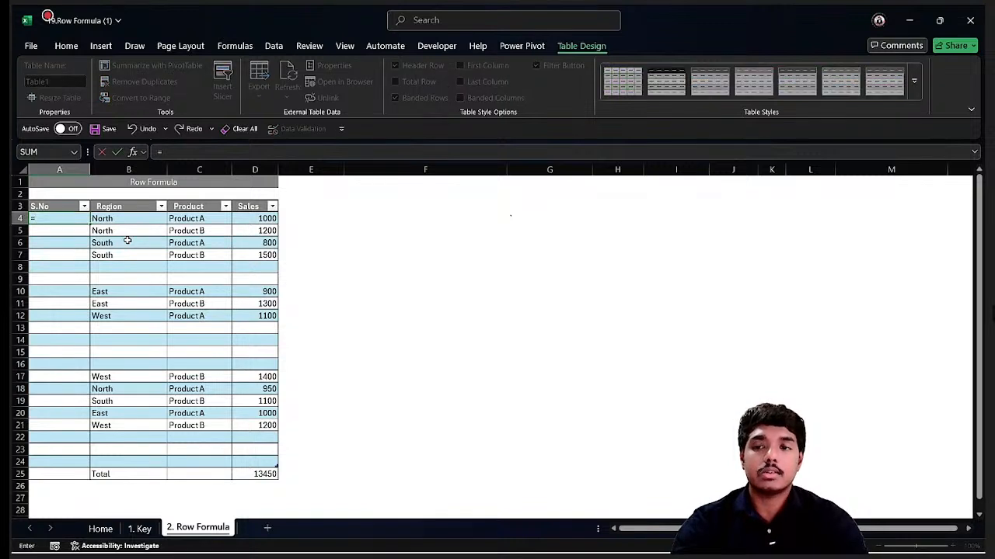
text(ROW()
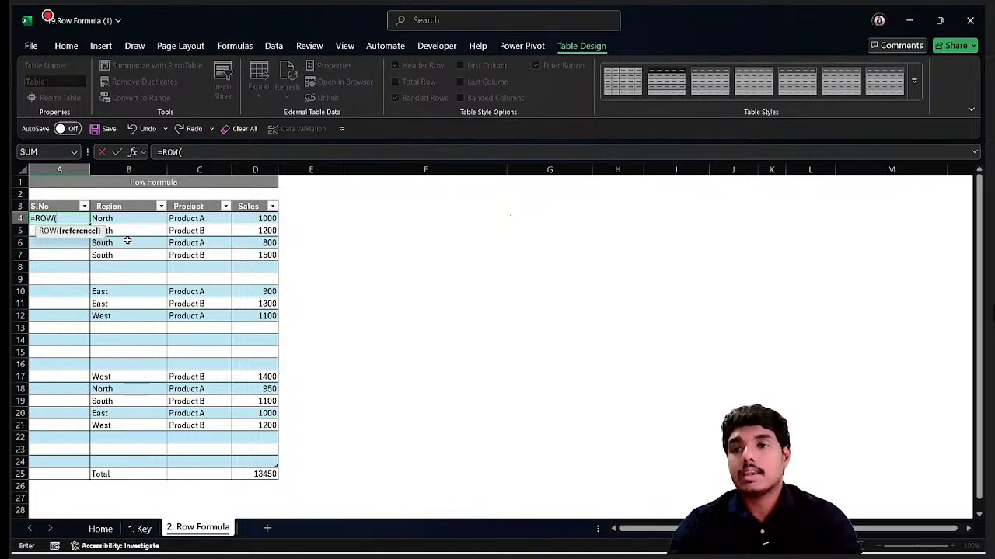
text())
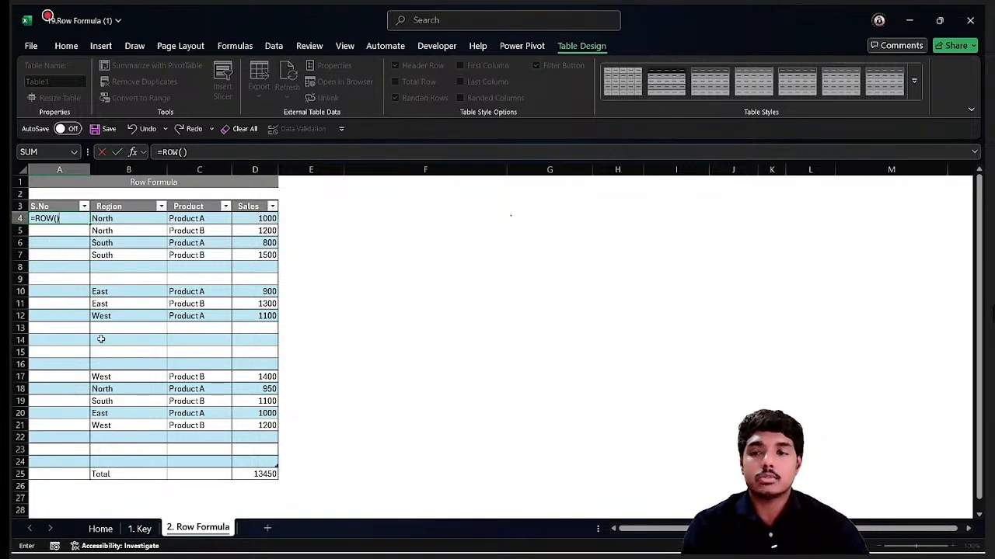
key(Return)
Change the S.No formula in A4 to =ROW()-3 so numbering starts at 1.
drag(78, 219, 85, 413)
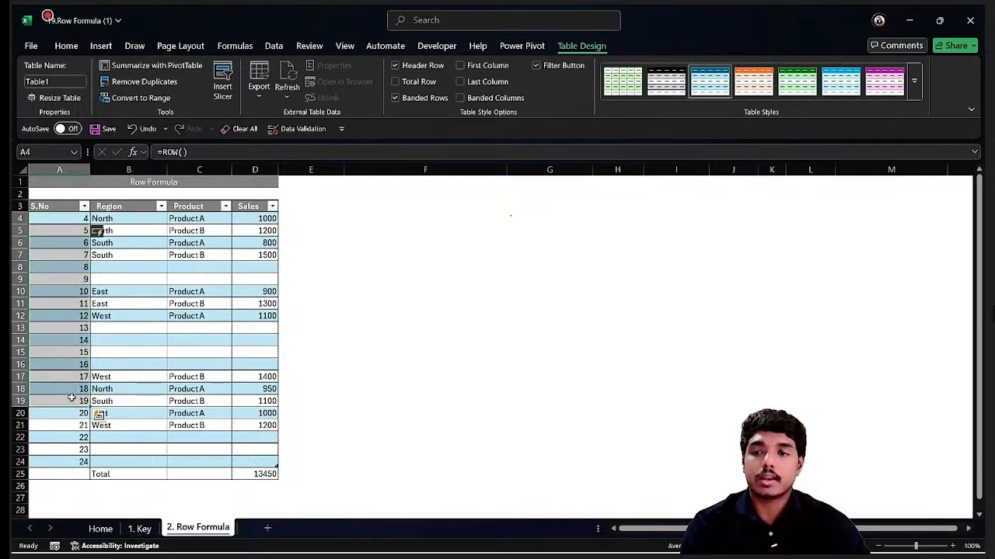
click(76, 223)
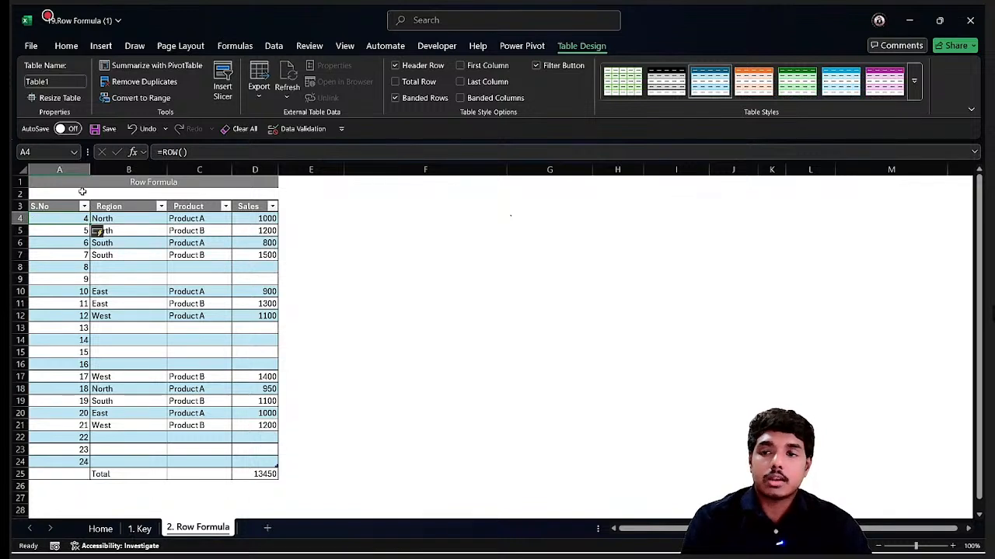
drag(55, 183, 59, 195)
click(58, 195)
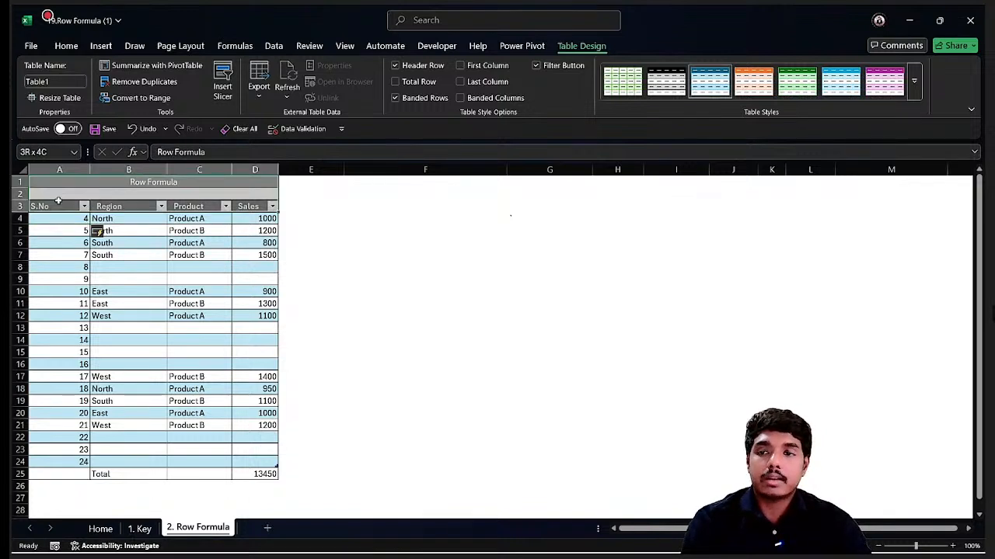
click(59, 218)
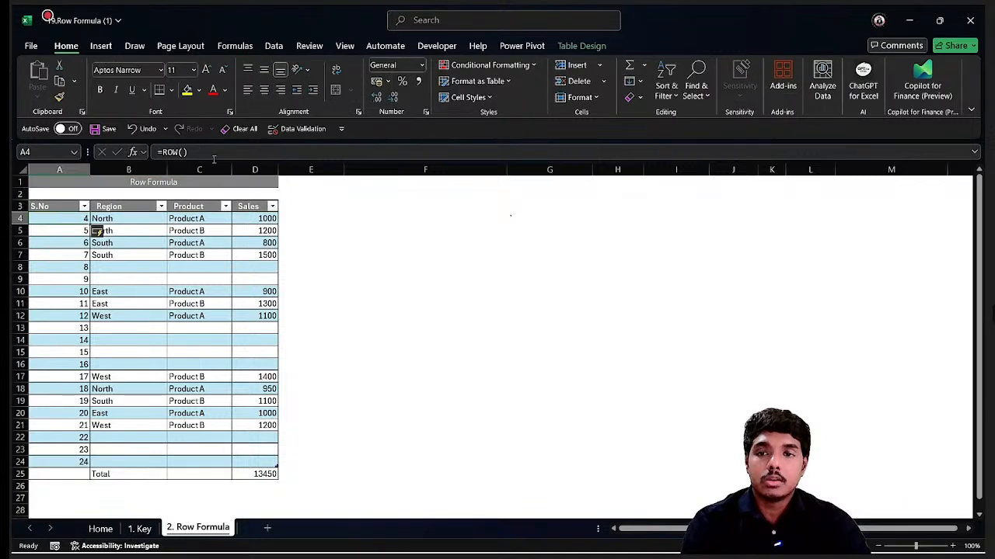
click(226, 148)
text(-)
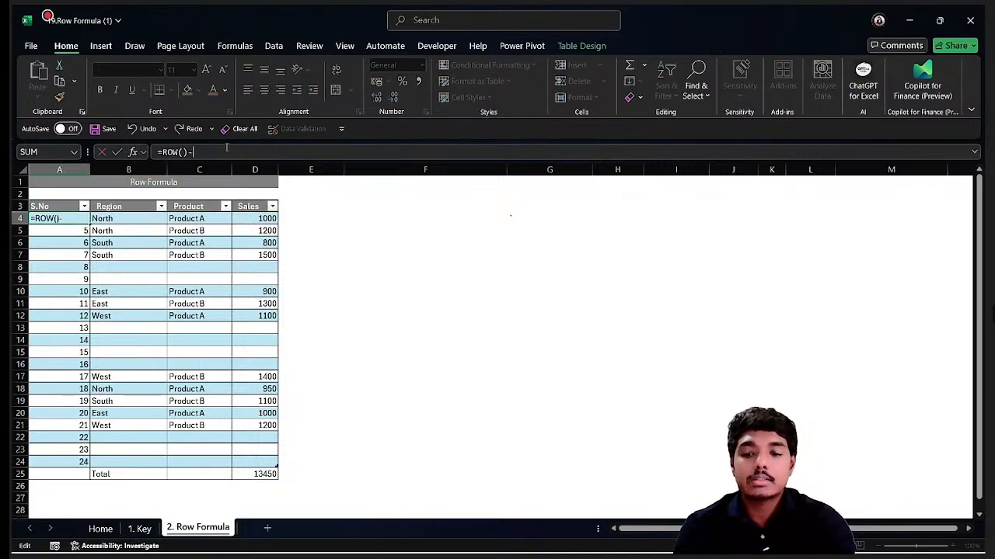
text(3)
key(Return)
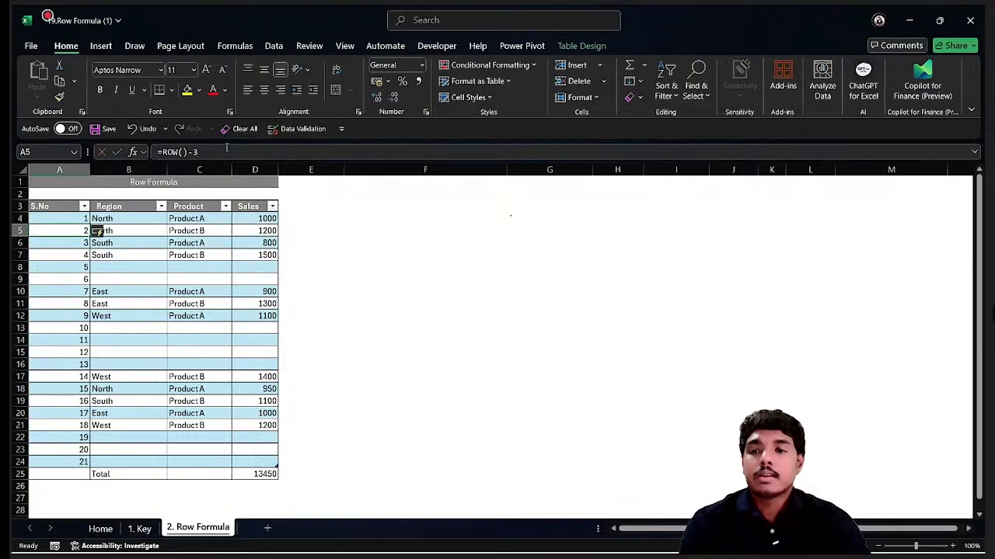
Insert four new rows into the table at row 24.
drag(78, 219, 68, 462)
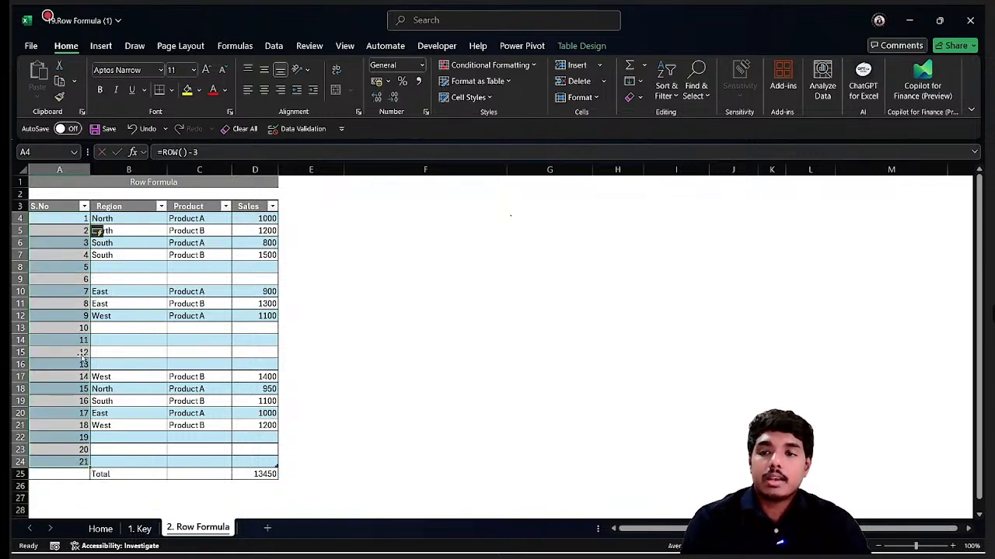
click(99, 464)
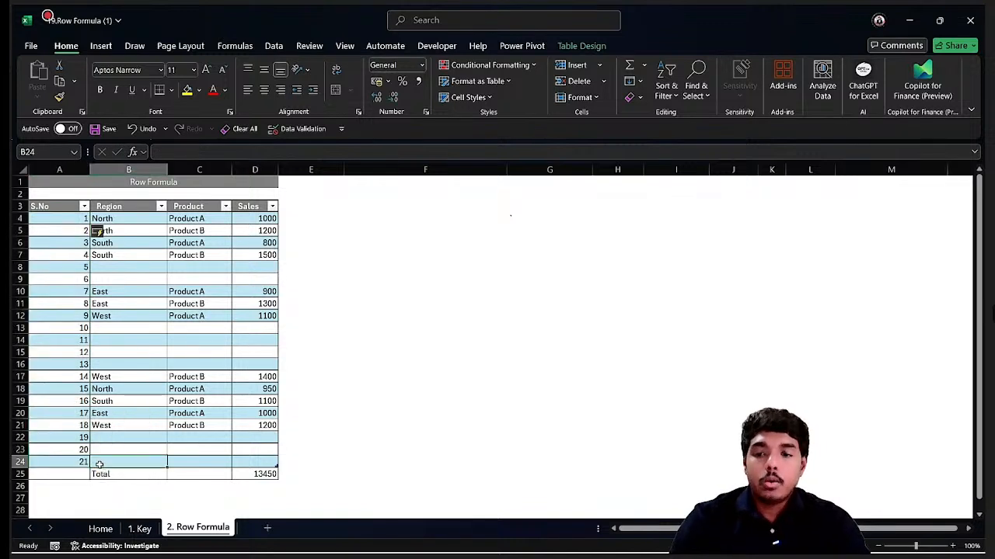
key(Left)
key(Up)
key(Down)
key(shift+space)
key(ctrl+shift+plus)
key(ctrl+shift+plus)
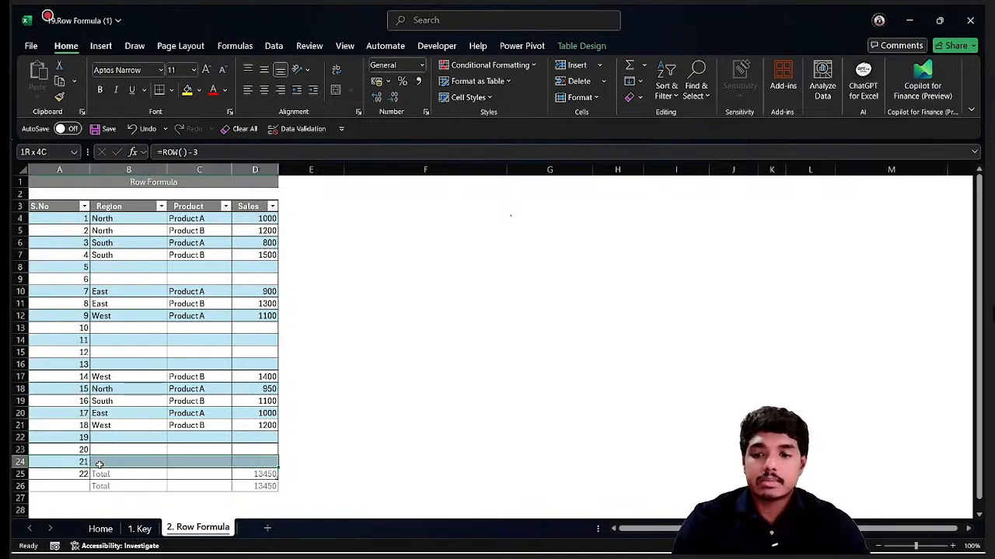
key(ctrl+shift+plus)
key(ctrl+shift+plus)
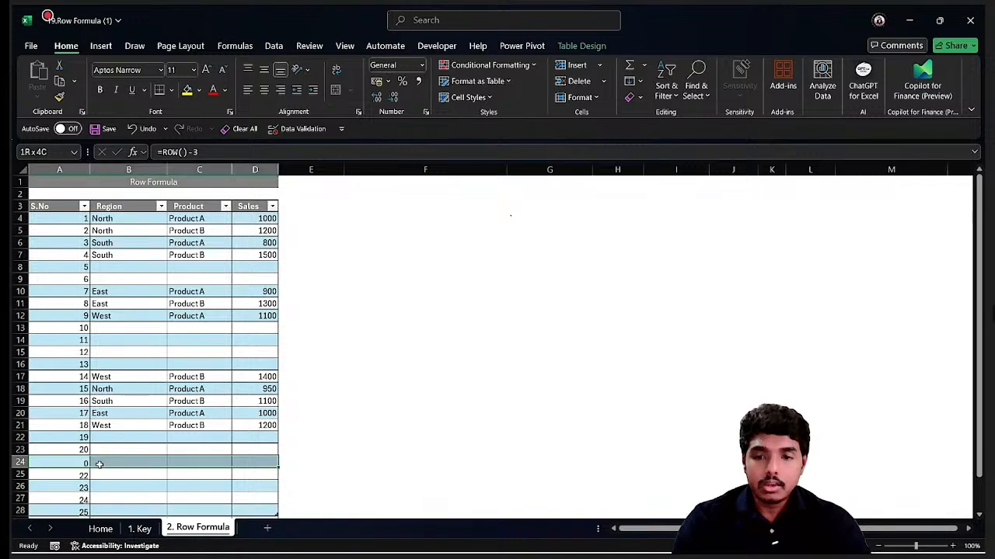
scroll(98, 465, down, 2)
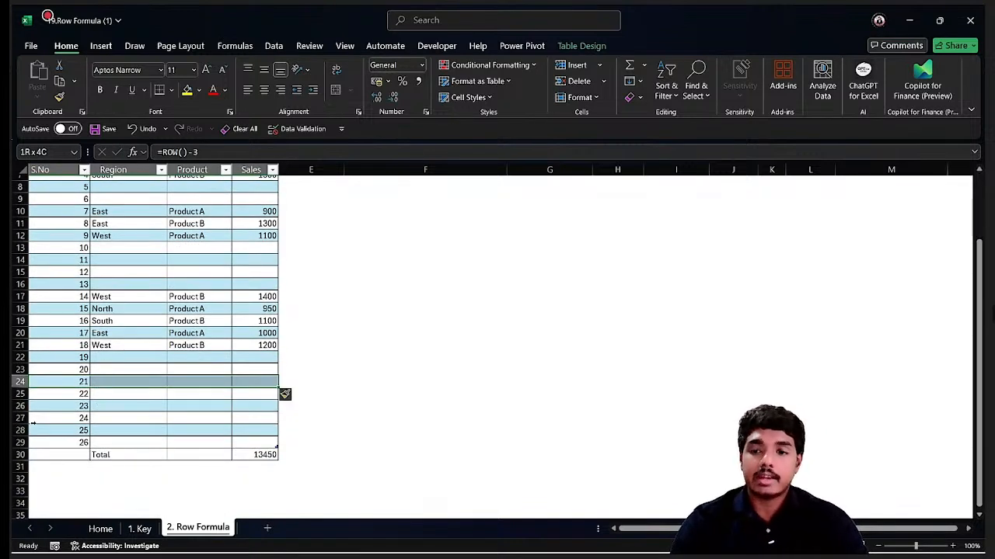
Insert six more rows into the table at row 23.
click(68, 368)
key(ctrl+shift+plus)
key(ctrl+shift+plus)
key(ctrl+shift+plus)
key(ctrl+shift+plus)
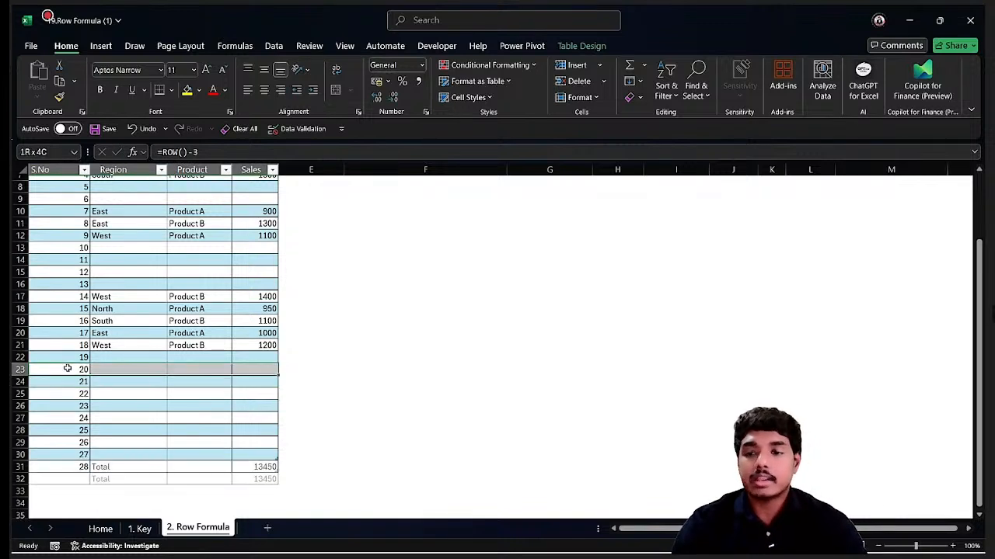
key(ctrl+shift+plus)
key(ctrl+shift+plus)
key(ctrl+shift+plus)
key(ctrl+shift+plus)
key(ctrl+shift+plus)
key(ctrl+shift+plus)
scroll(68, 368, down, 2)
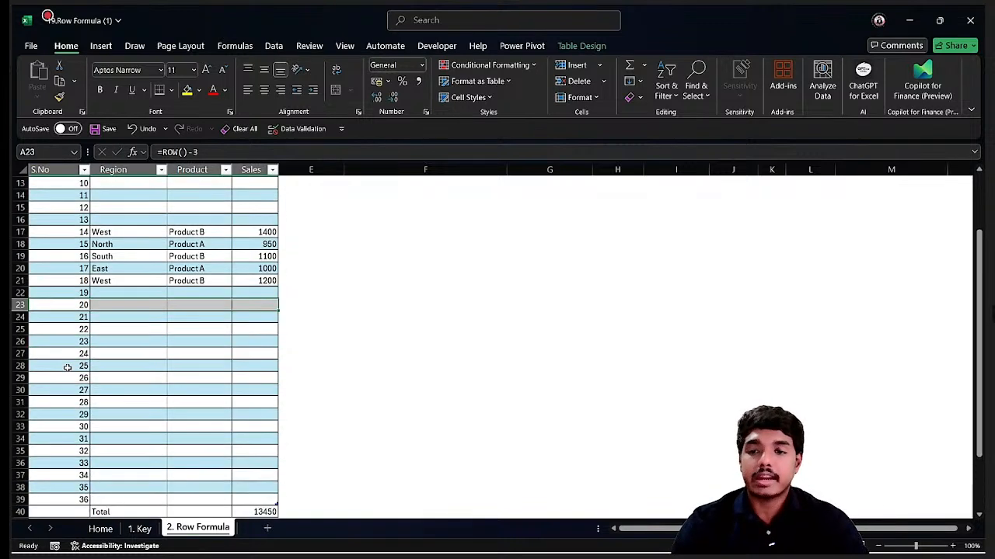
Select the S.No values to review the automatic serial numbering.
drag(83, 262, 71, 421)
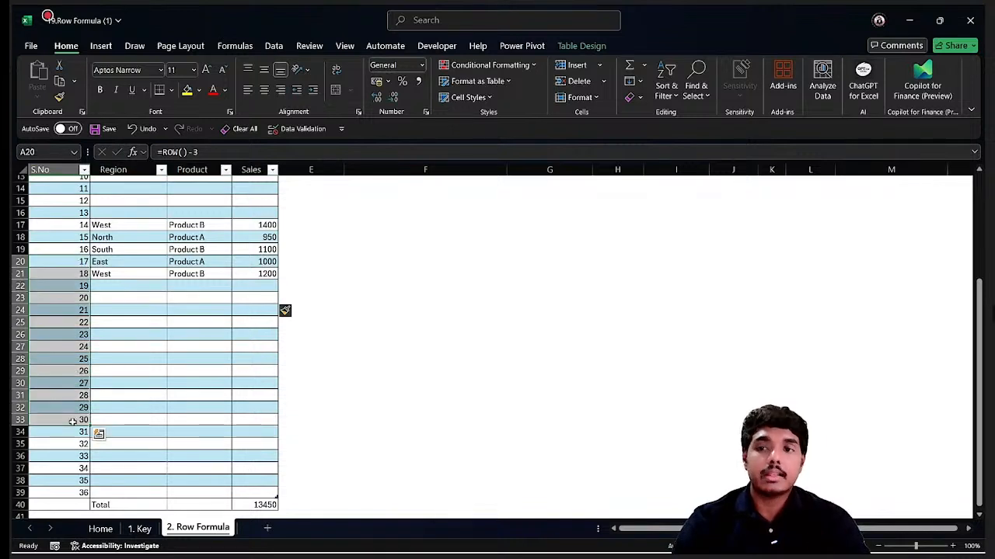
drag(73, 199, 52, 474)
click(83, 345)
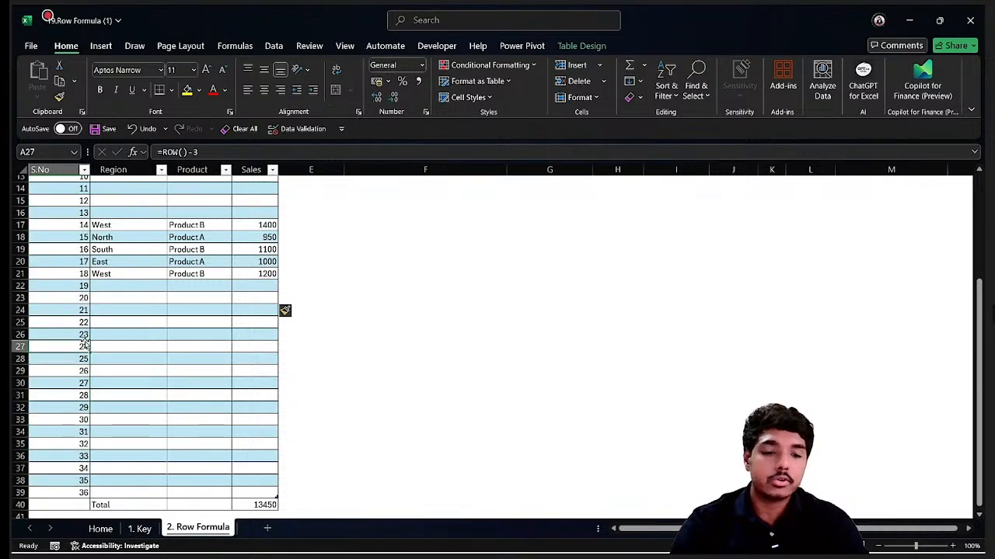
Insert one more table row at row 27 so the serial numbers renumber automatically.
key(shift+space)
key(ctrl+shift+plus)
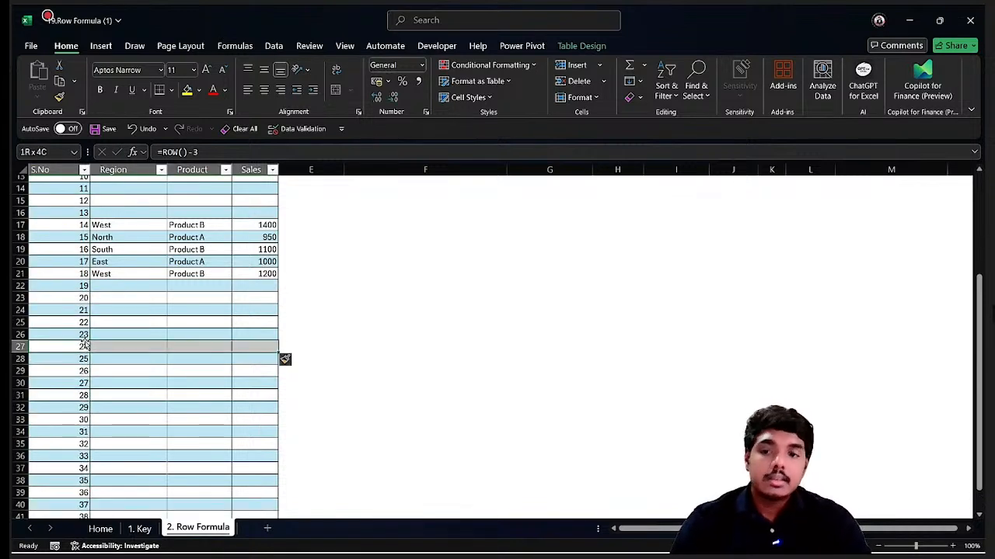
click(82, 321)
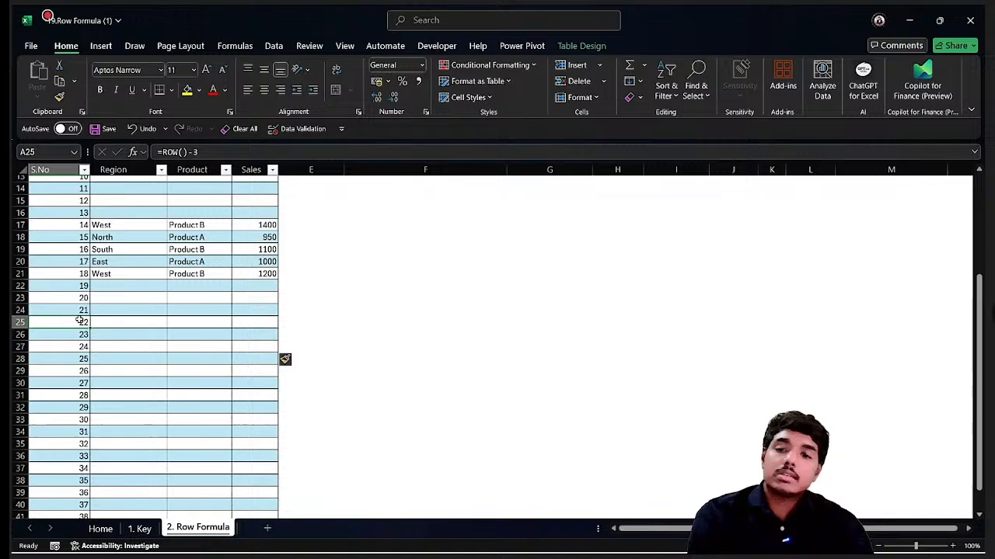
Scroll through the table and review the serial numbers in the S.No column.
scroll(84, 237, up, 5)
click(71, 230)
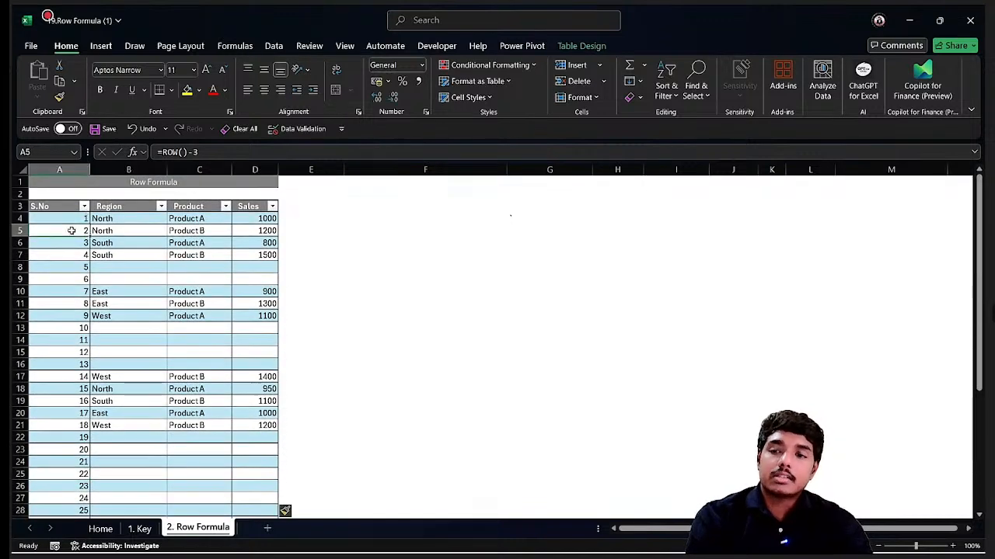
scroll(70, 231, down, 8)
scroll(71, 231, up, 8)
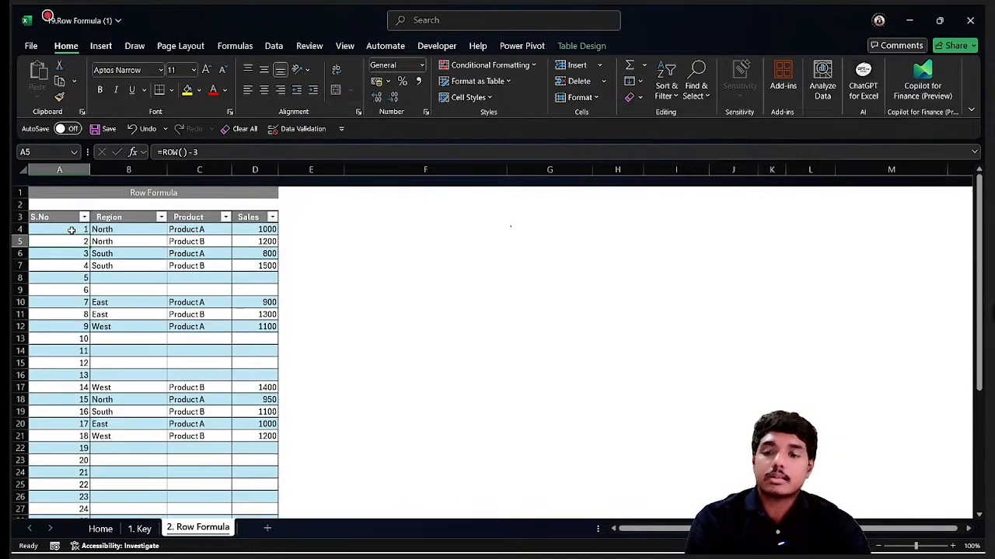
scroll(71, 230, down, 1)
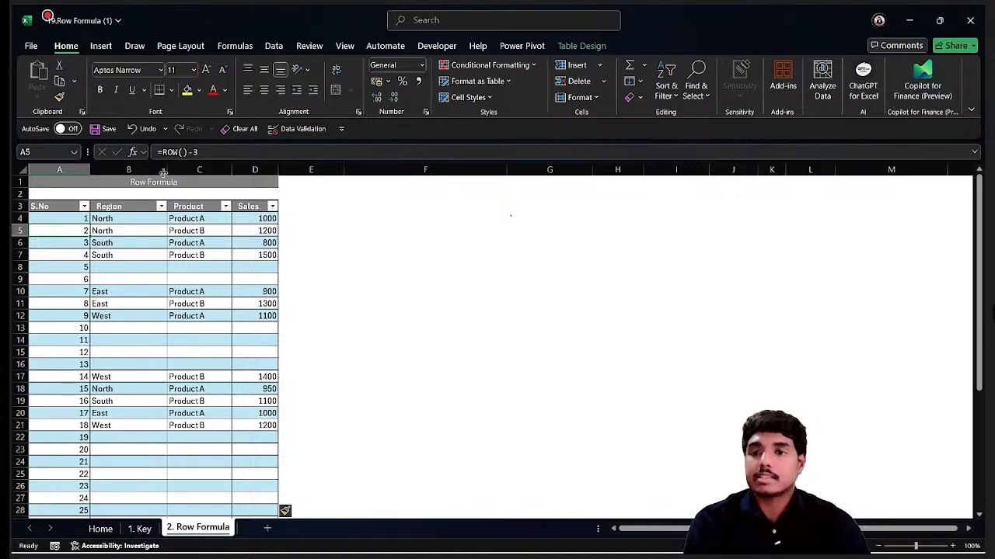
scroll(95, 325, down, 10)
scroll(95, 324, up, 5)
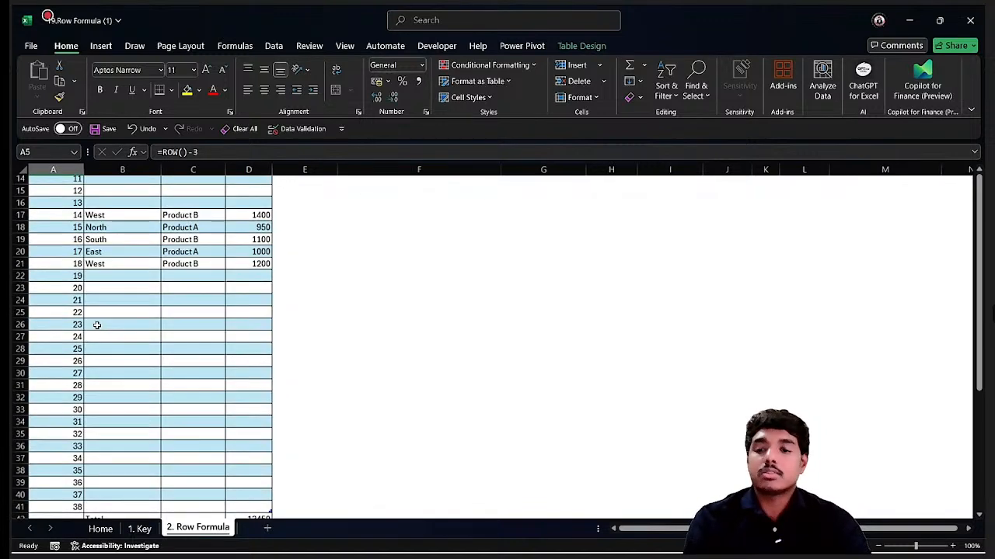
scroll(95, 324, down, 1)
click(72, 465)
scroll(72, 465, up, 6)
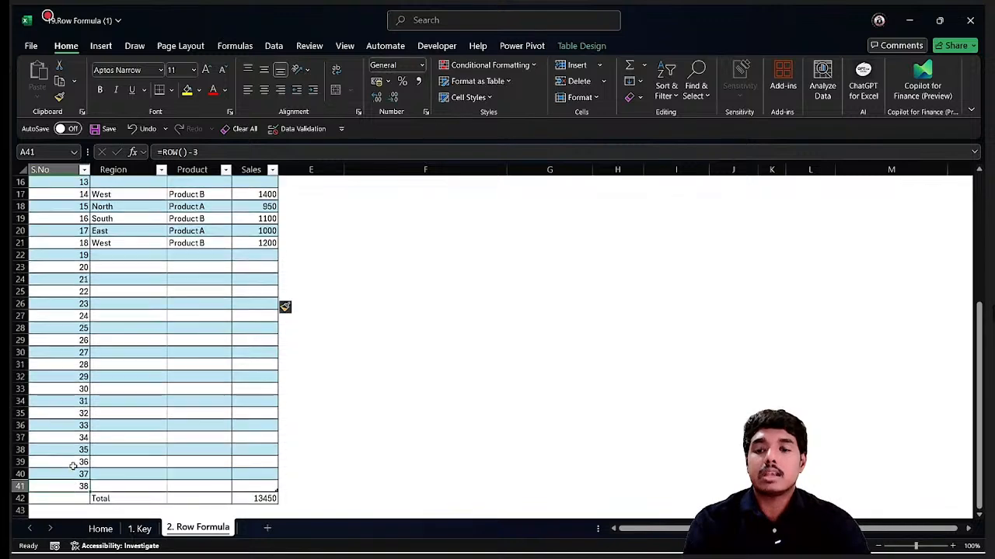
scroll(73, 466, down, 8)
scroll(73, 466, up, 8)
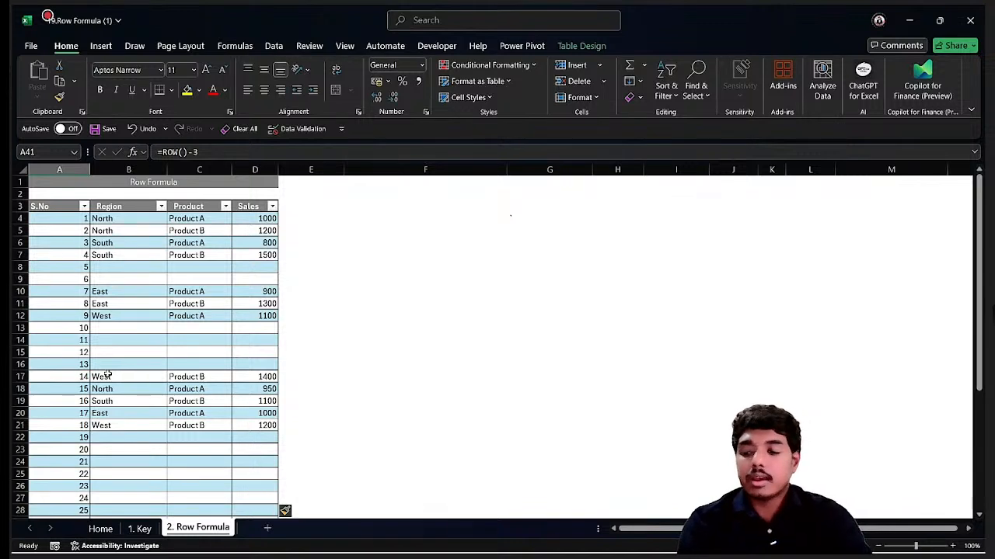
click(86, 255)
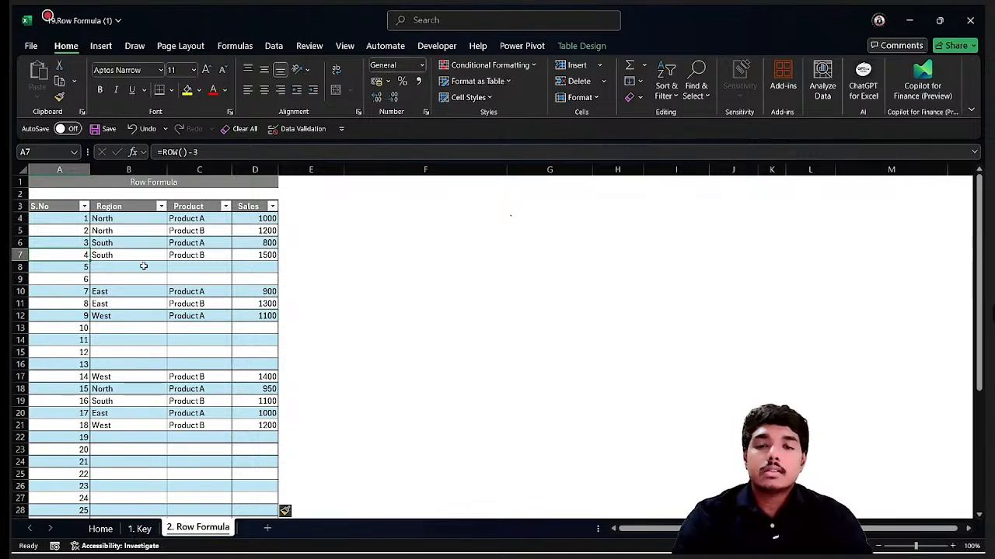
Switch to the 21.IFERROR Formula workbook window.
key(alt+Tab)
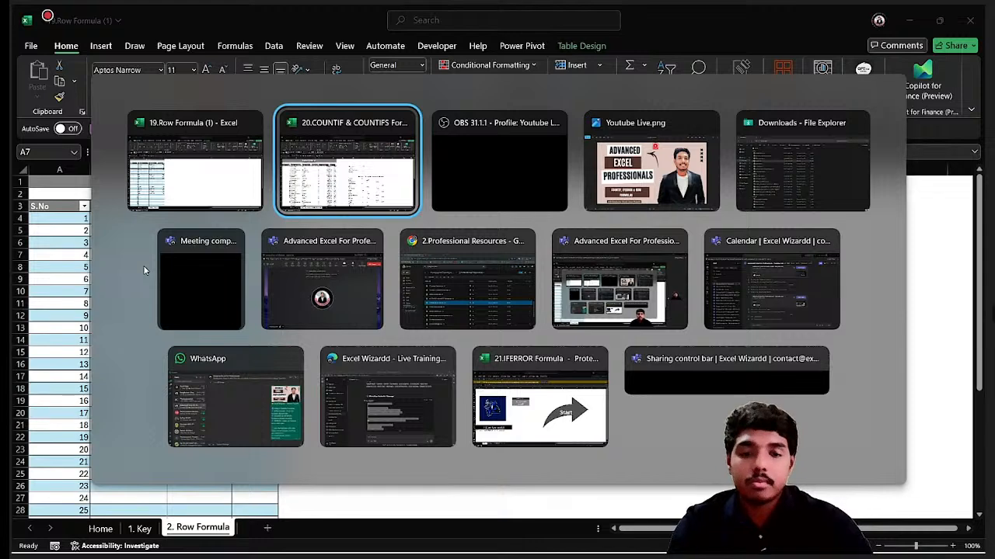
click(540, 405)
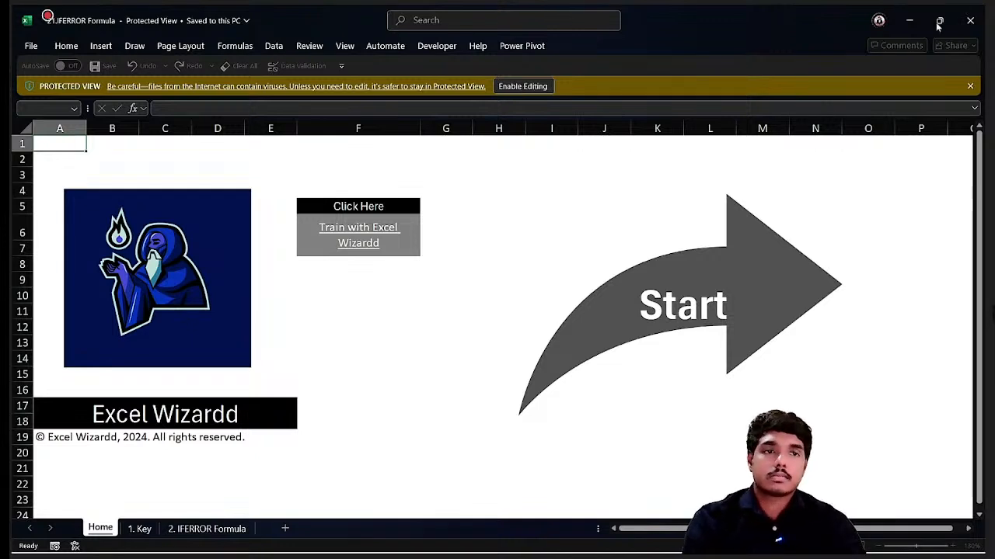
mouse_move(464, 518)
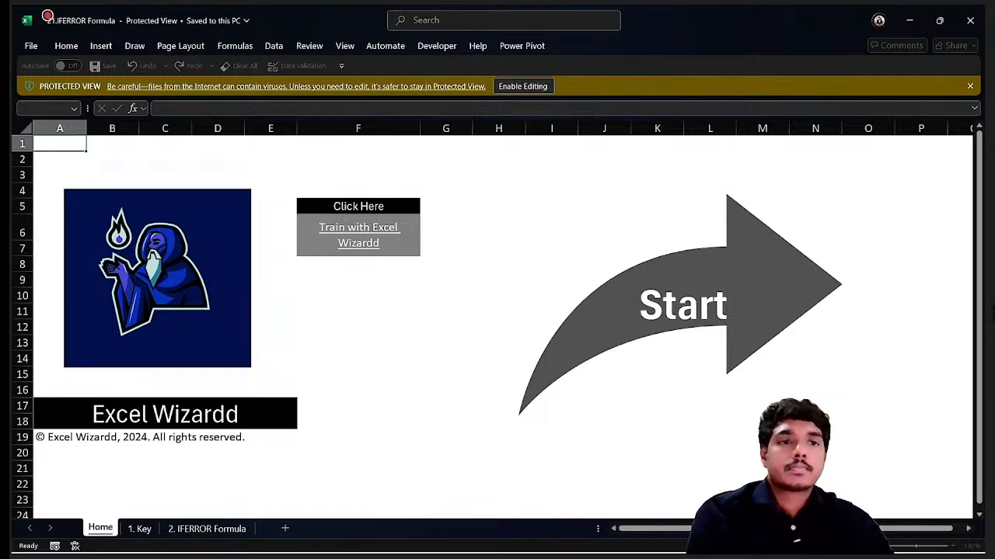
mouse_move(366, 544)
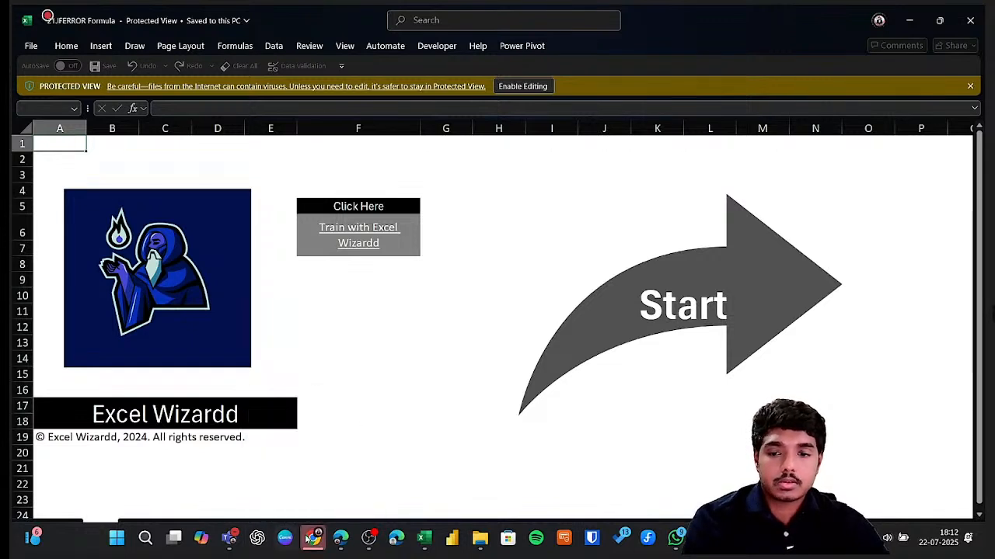
mouse_move(315, 537)
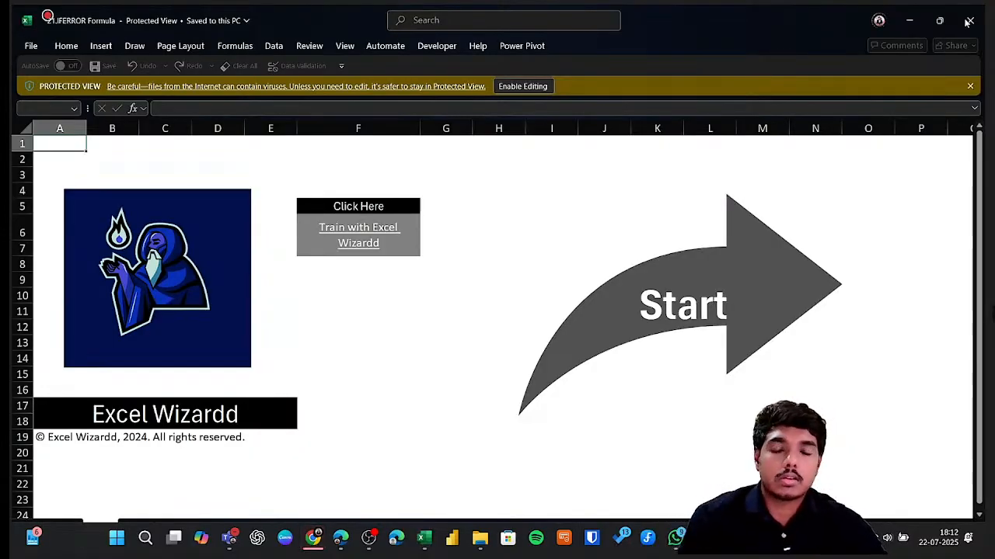
Open Task Manager, inspect the Google Chrome and Microsoft Excel process groups, and close it.
key(ctrl+shift+Escape)
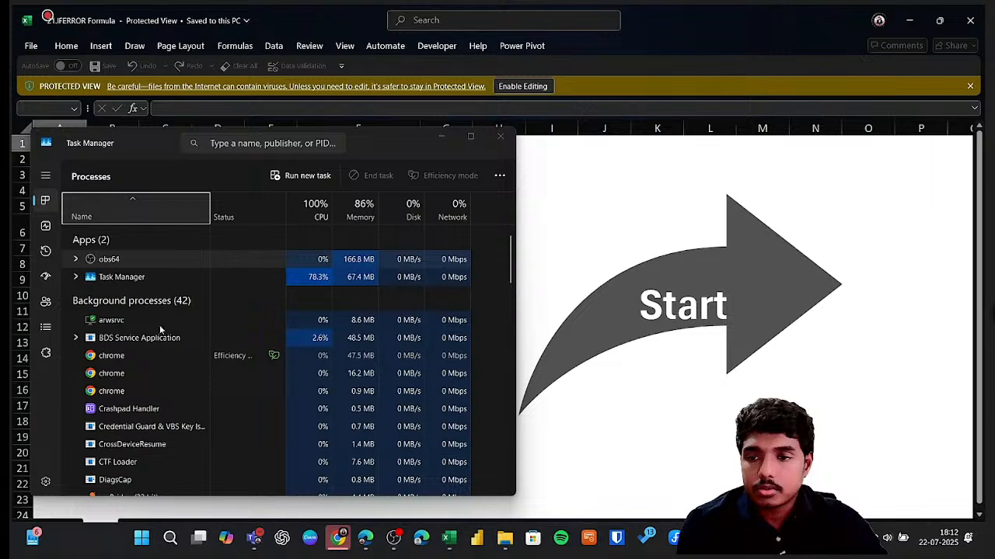
click(148, 258)
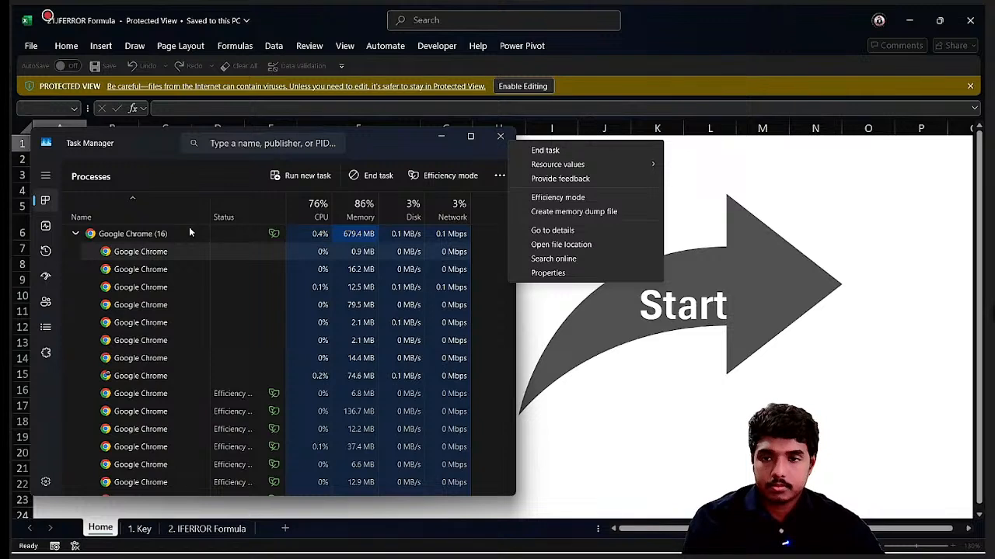
click(73, 236)
click(73, 236)
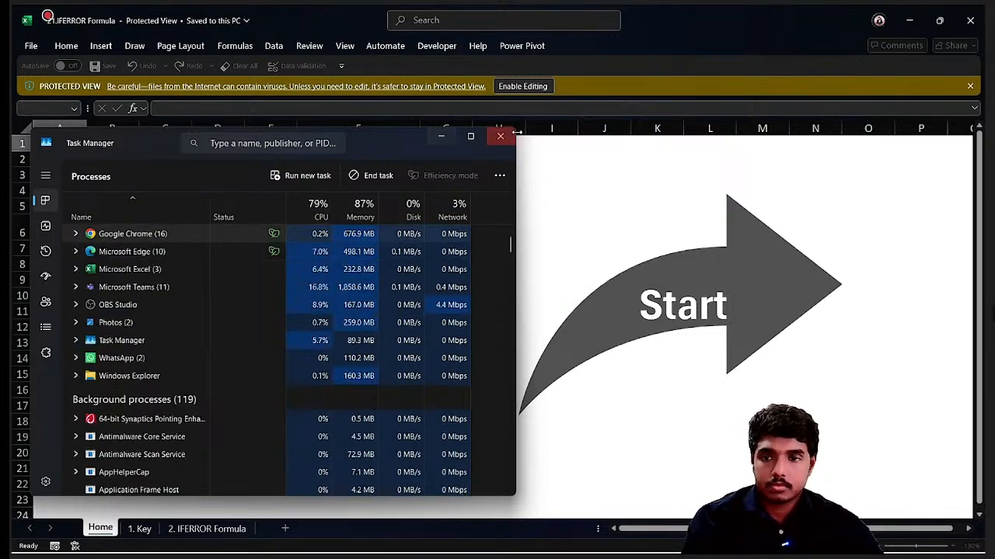
click(76, 269)
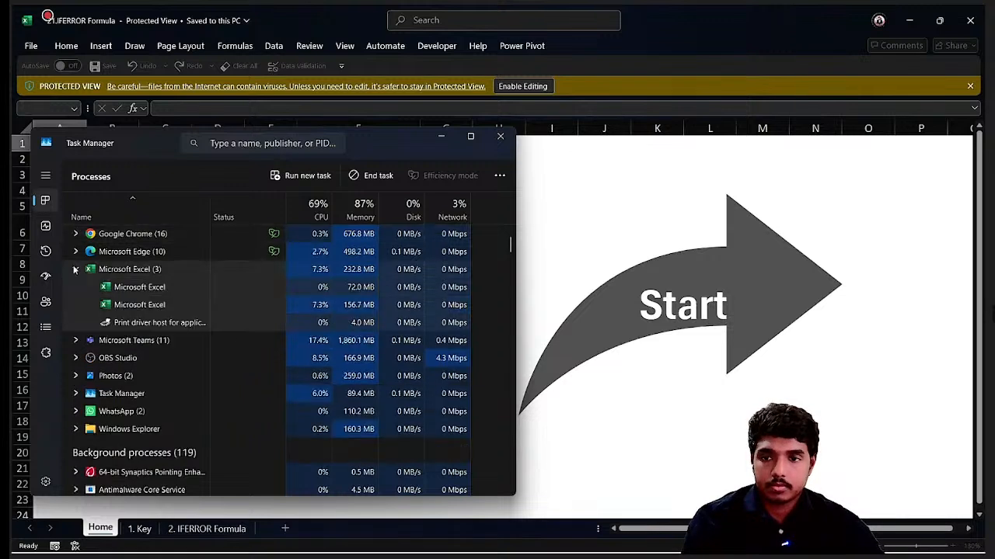
click(495, 140)
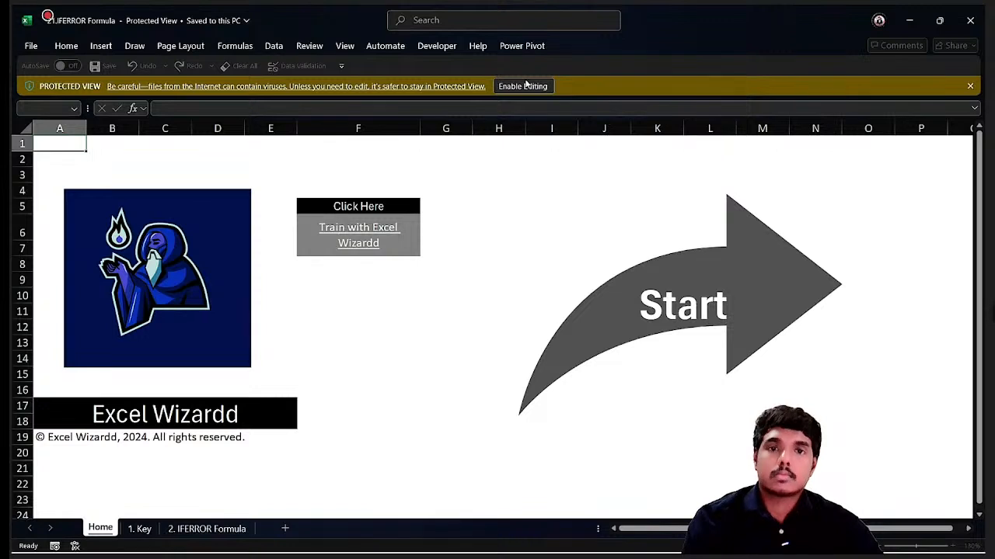
mouse_move(676, 552)
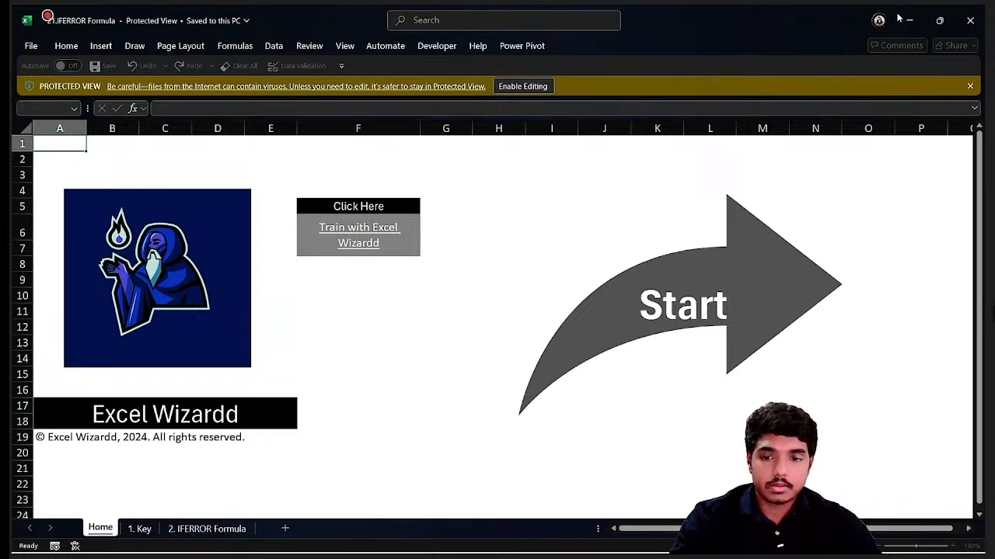
mouse_move(354, 548)
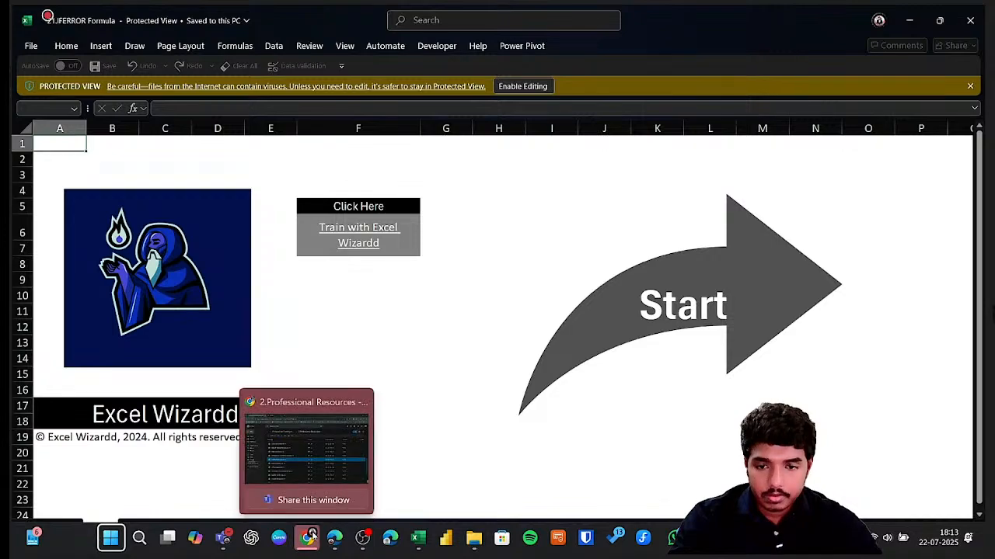
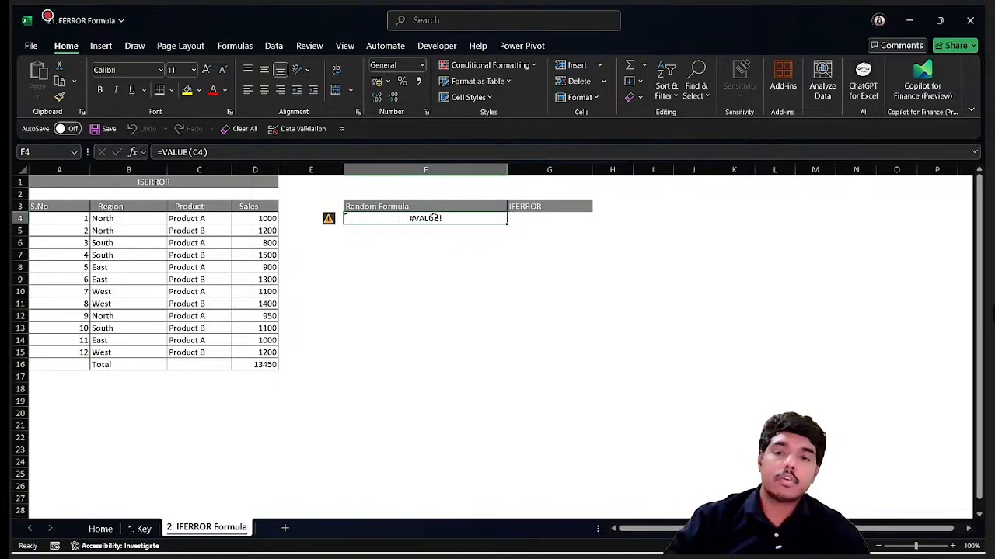
Enter =IFERROR(F4,"It is an error") in G4 to replace F4's error with a custom message.
click(534, 216)
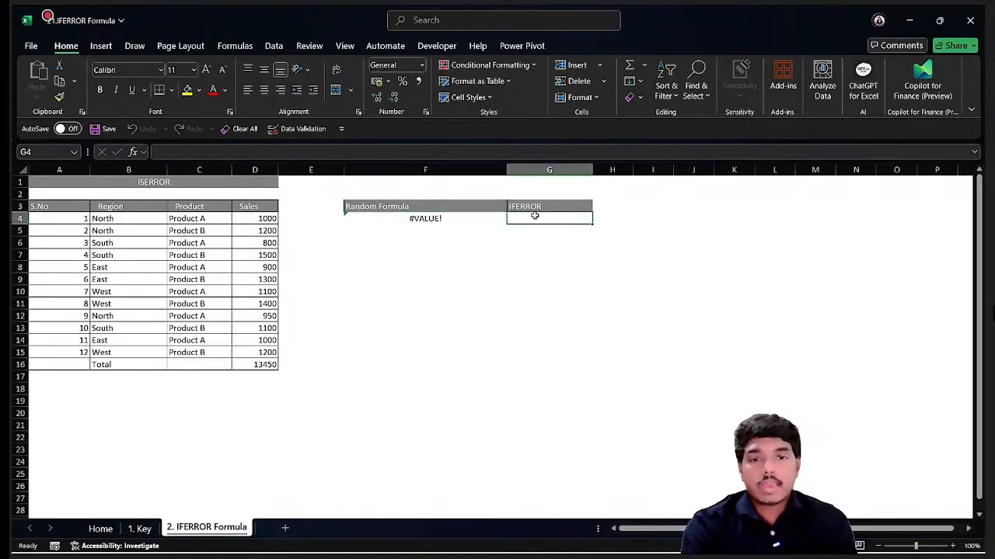
click(406, 223)
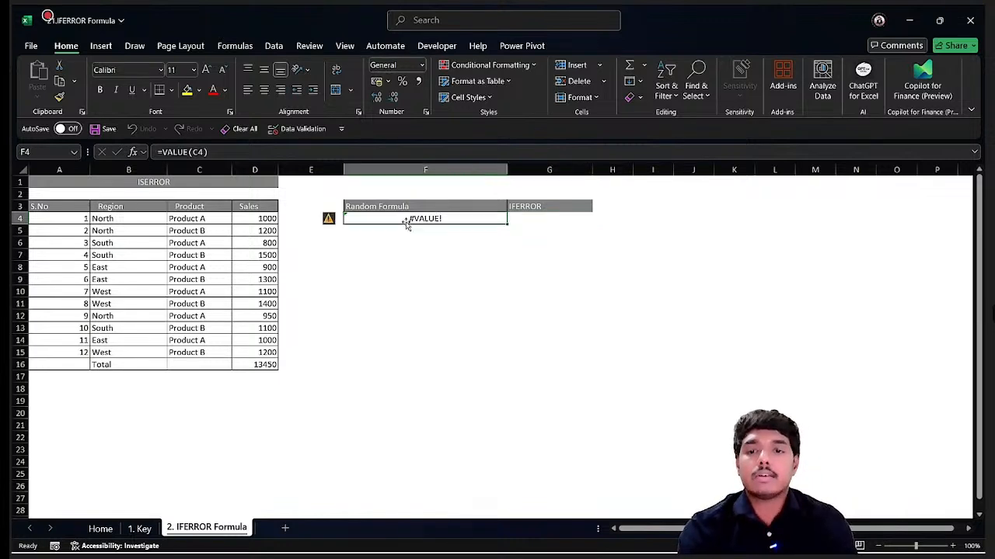
click(564, 217)
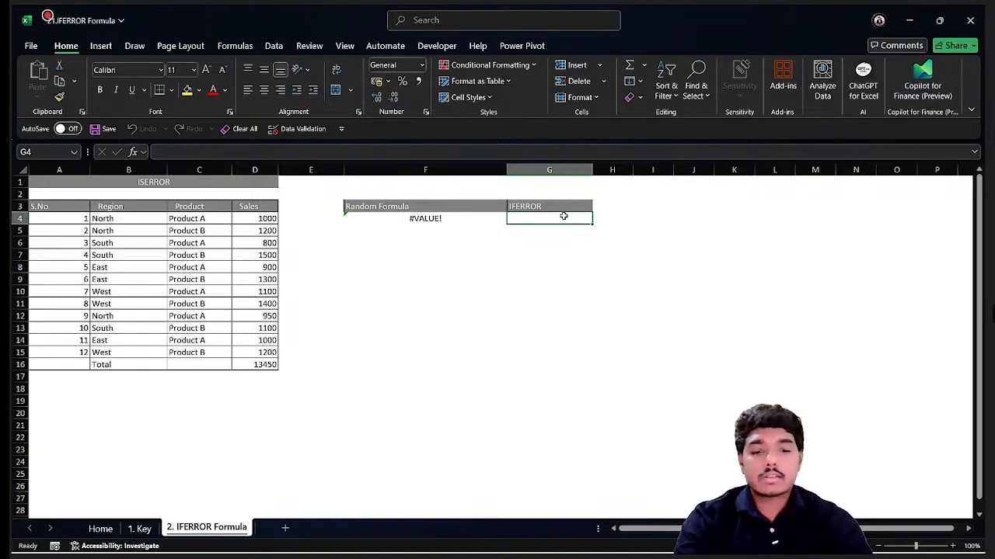
text(=ife)
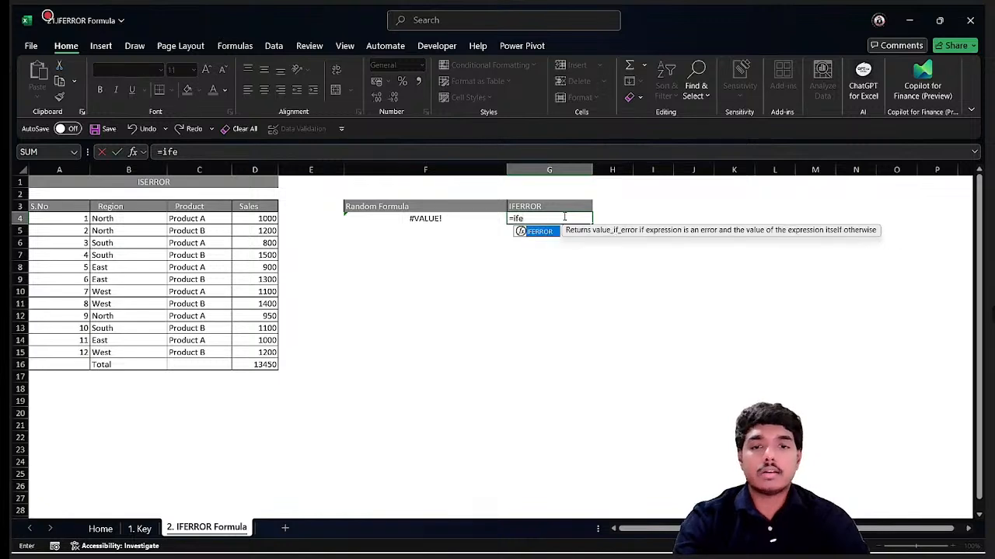
key(Tab)
key(Left)
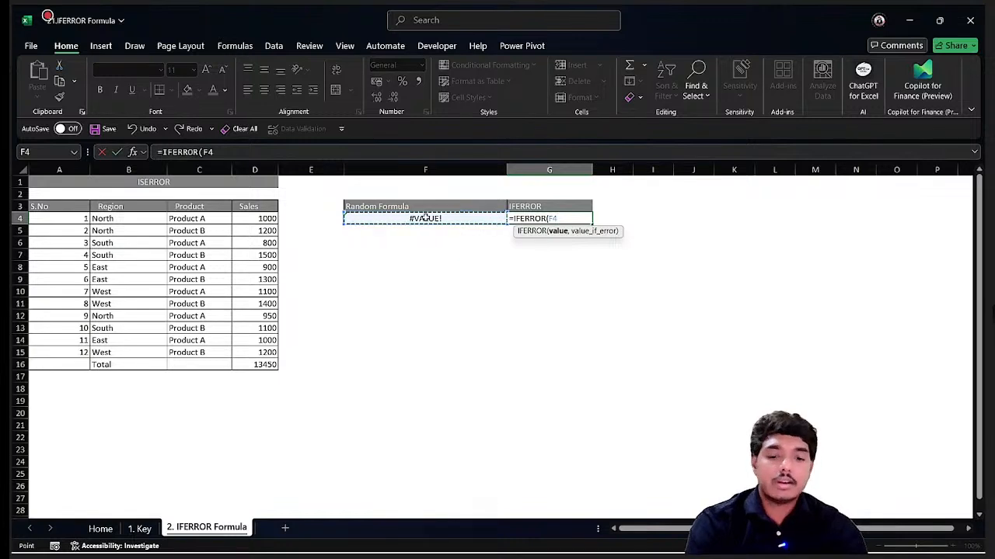
text(,)
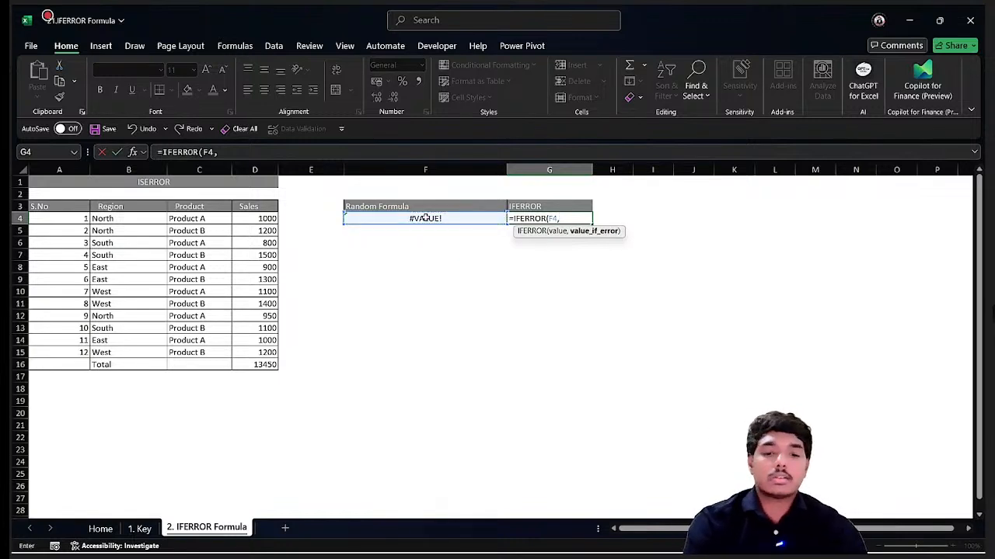
text(")
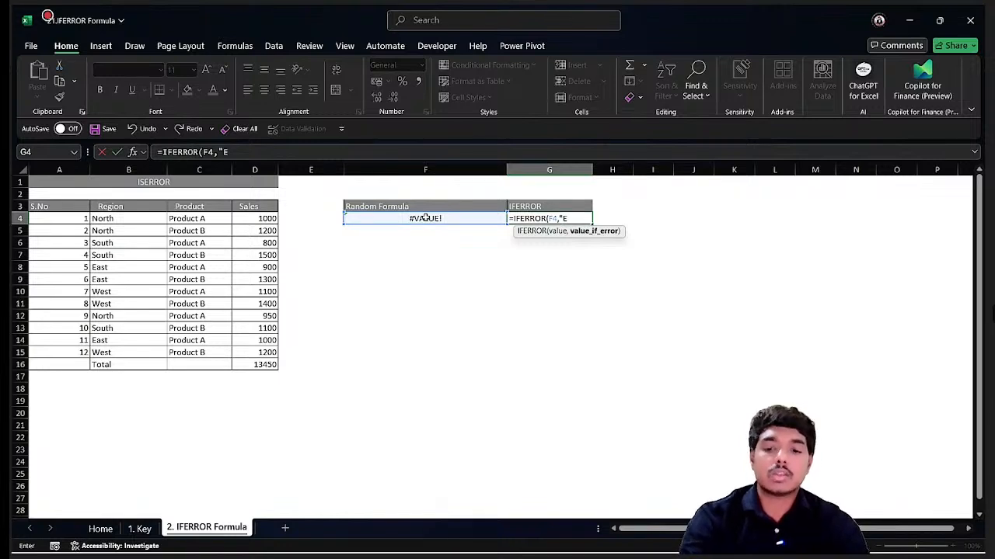
text(It is)
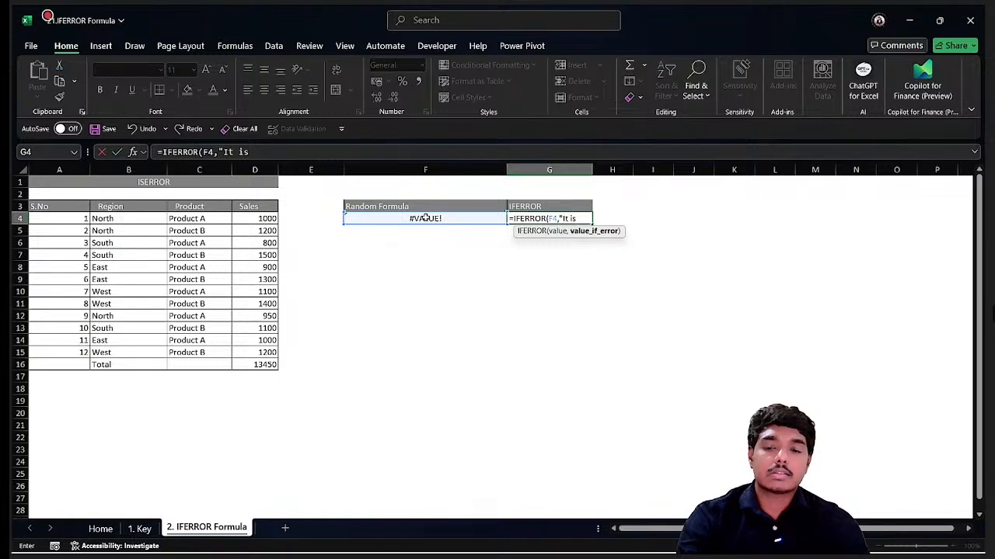
text( an error)
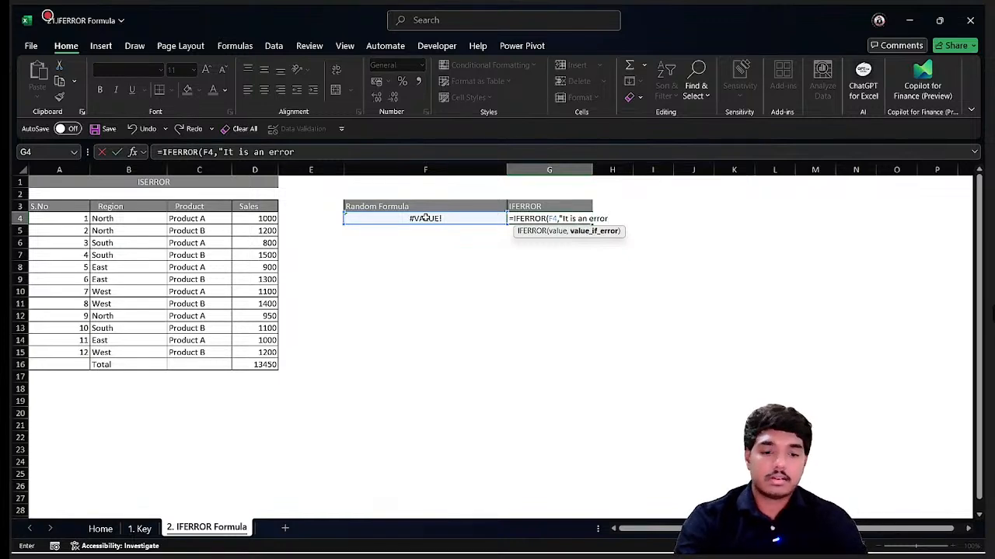
text("))
key(Return)
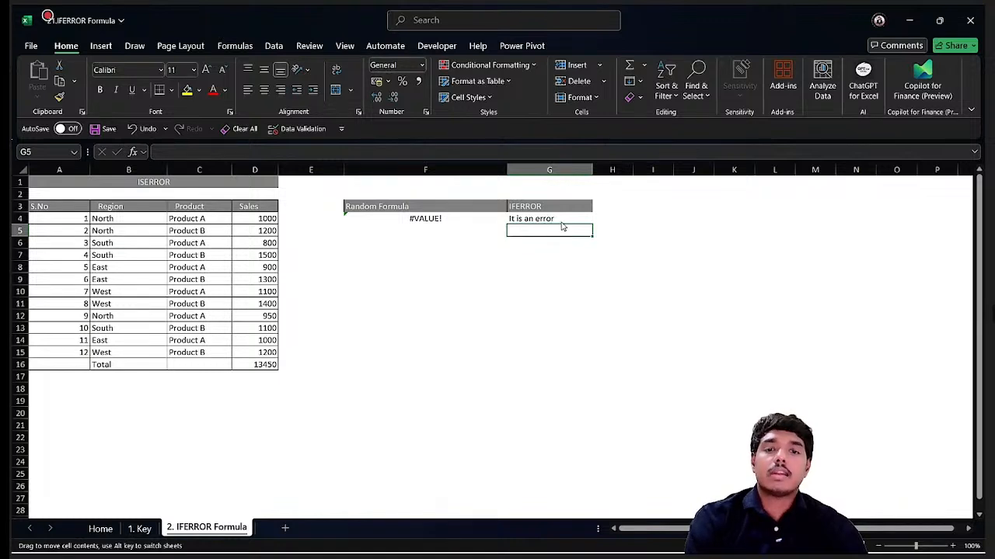
Compare the F4 and G4 formulas, clear F4's formula to test the IFERROR result, and undo the deletion.
click(565, 218)
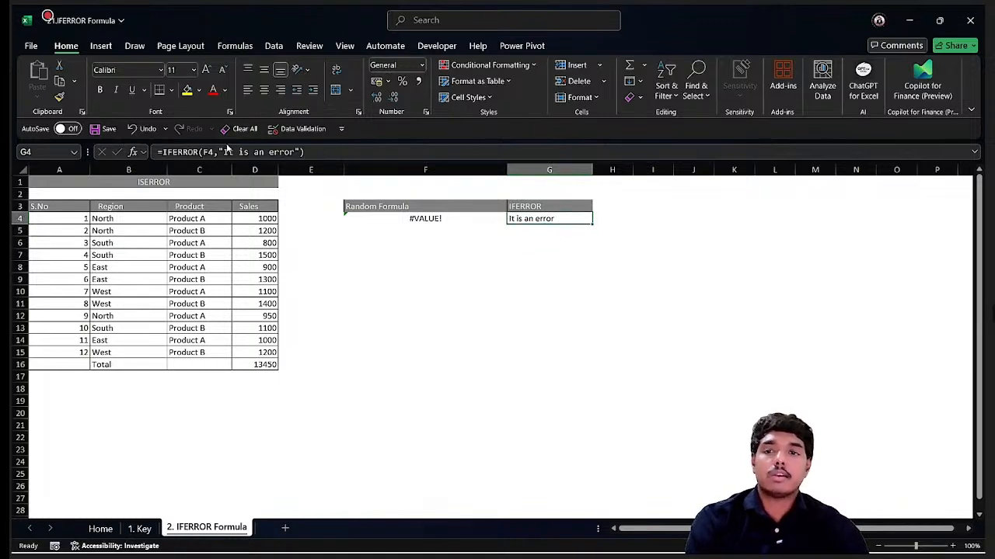
click(428, 224)
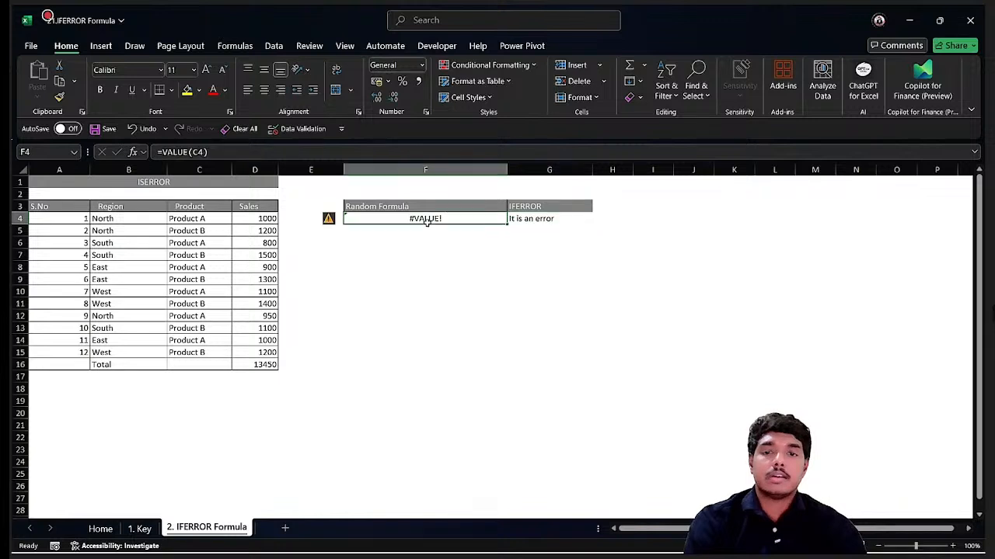
click(573, 218)
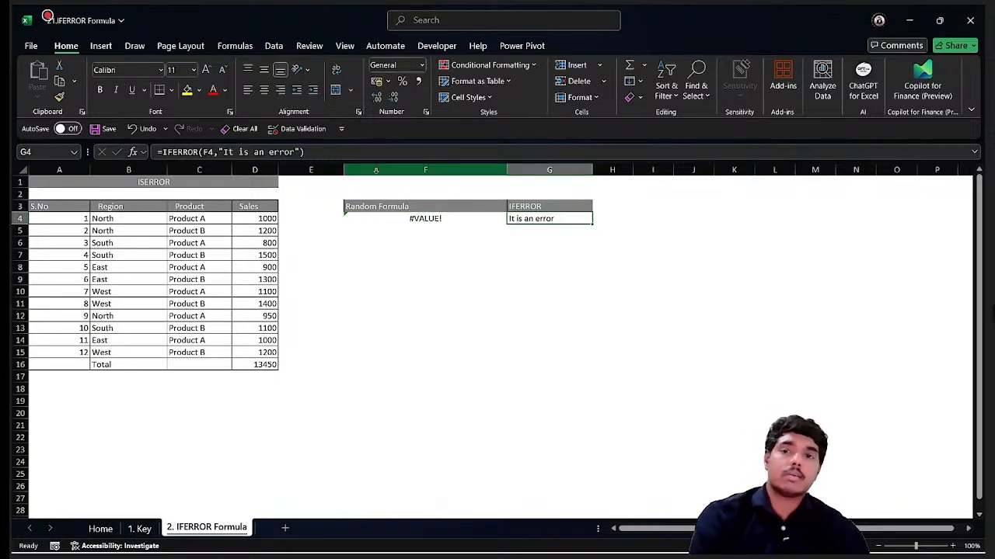
click(383, 220)
click(551, 220)
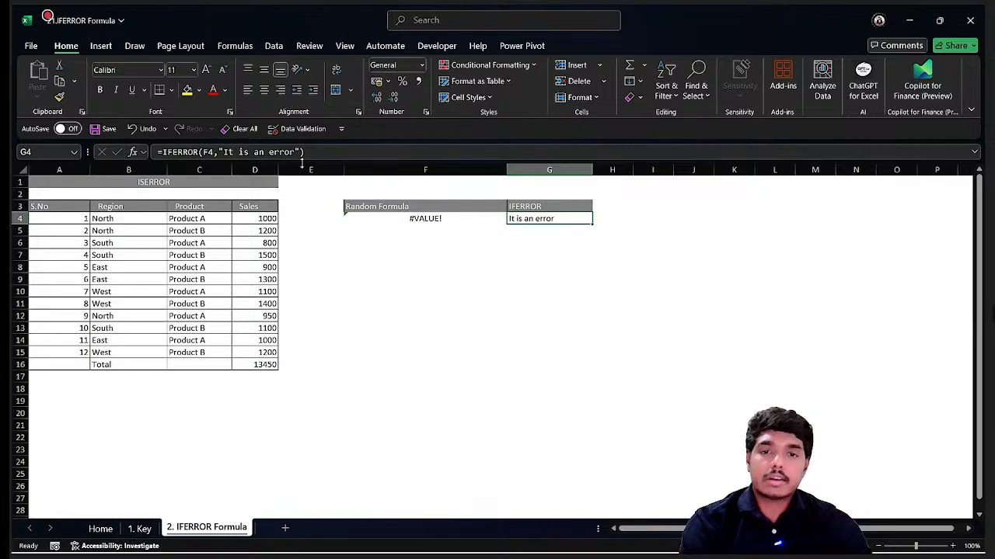
click(414, 219)
key(Delete)
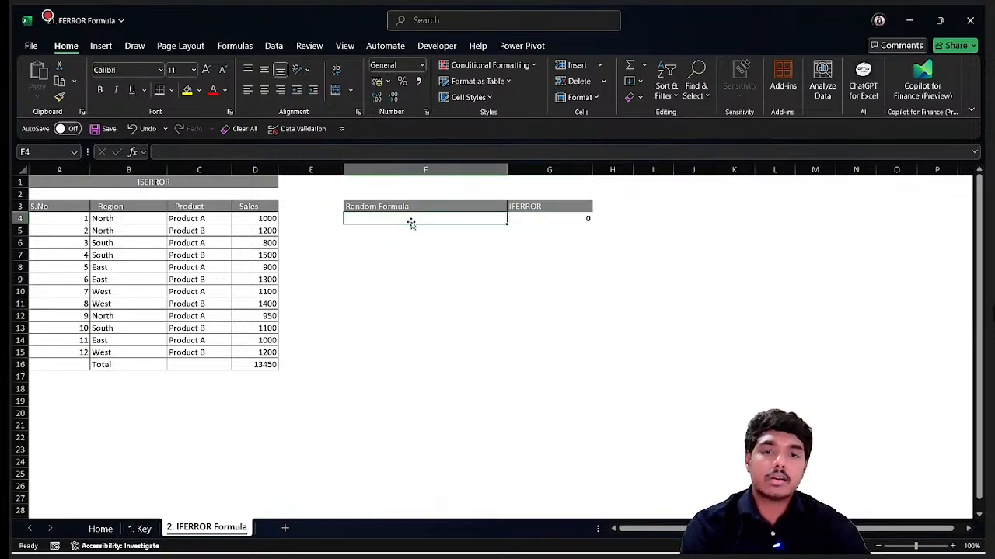
click(551, 217)
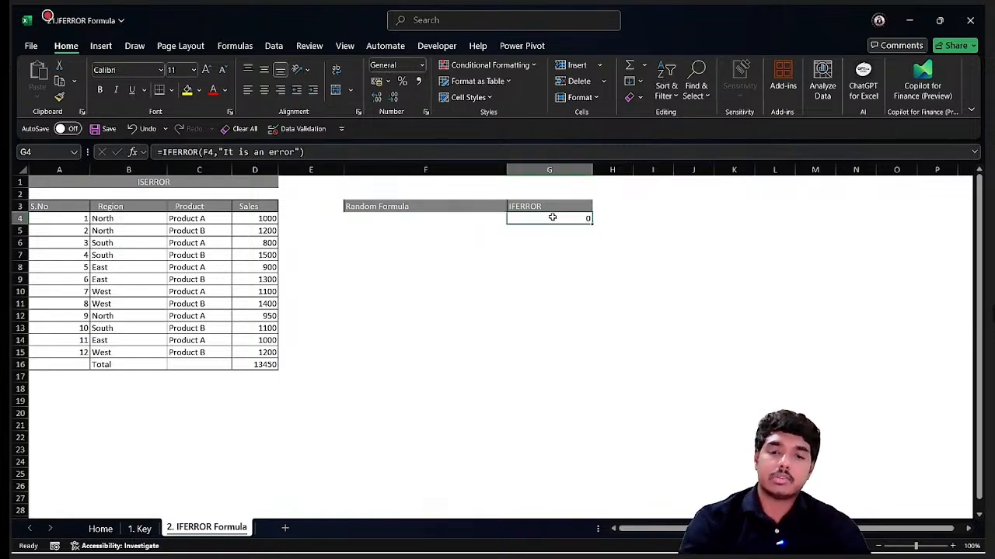
key(ctrl+z)
Enter an ISEVEN formula in F8 that checks the value in G8.
click(427, 267)
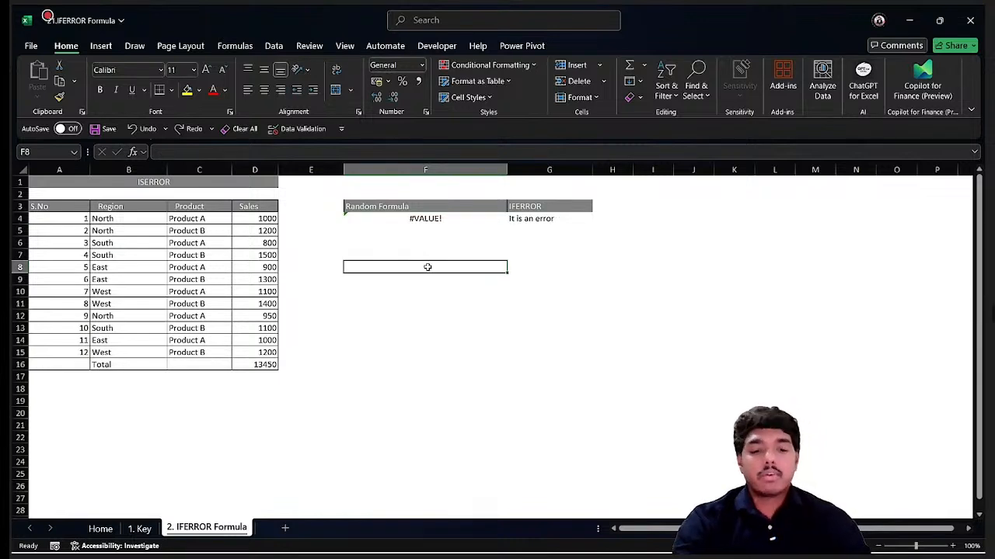
text(=is)
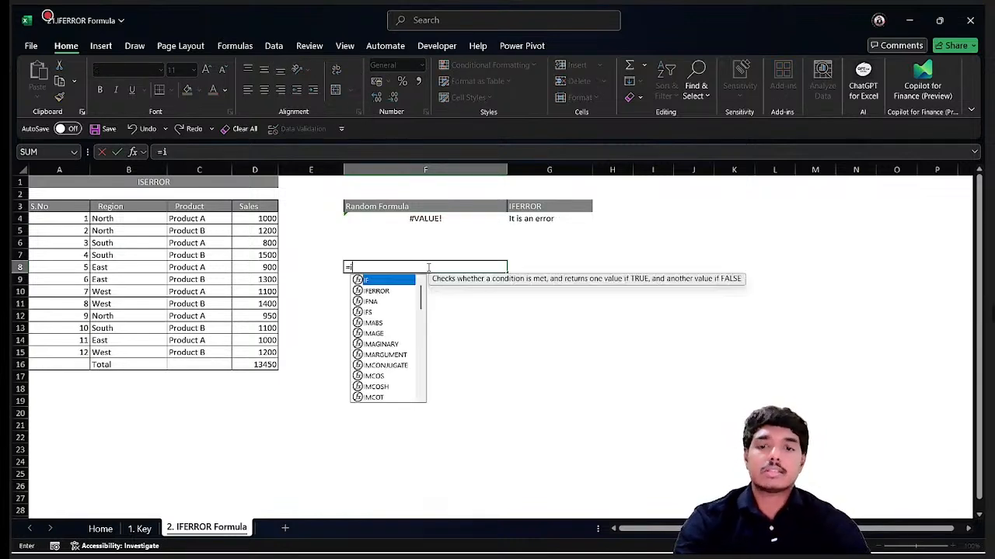
key(Down)
key(Down)
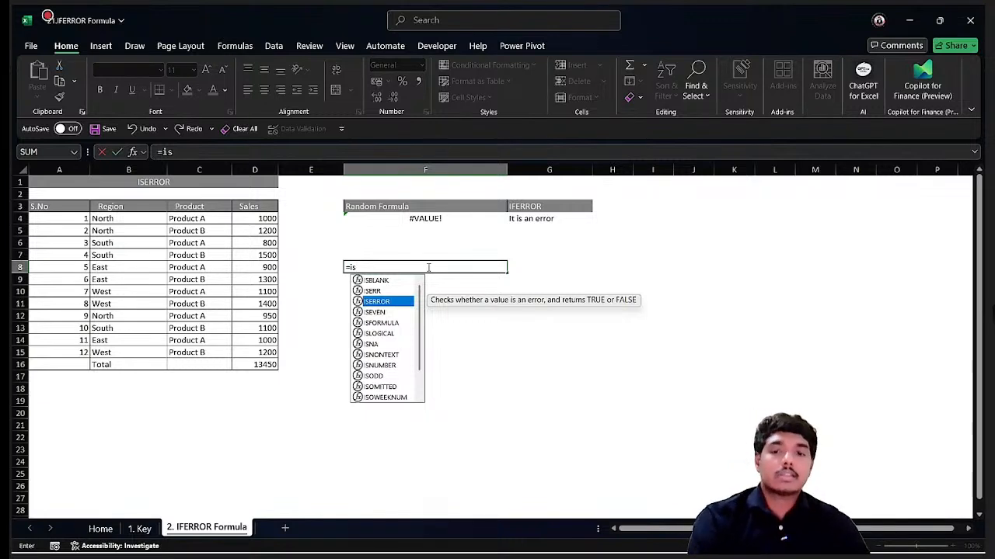
key(Down)
key(Up)
key(Down)
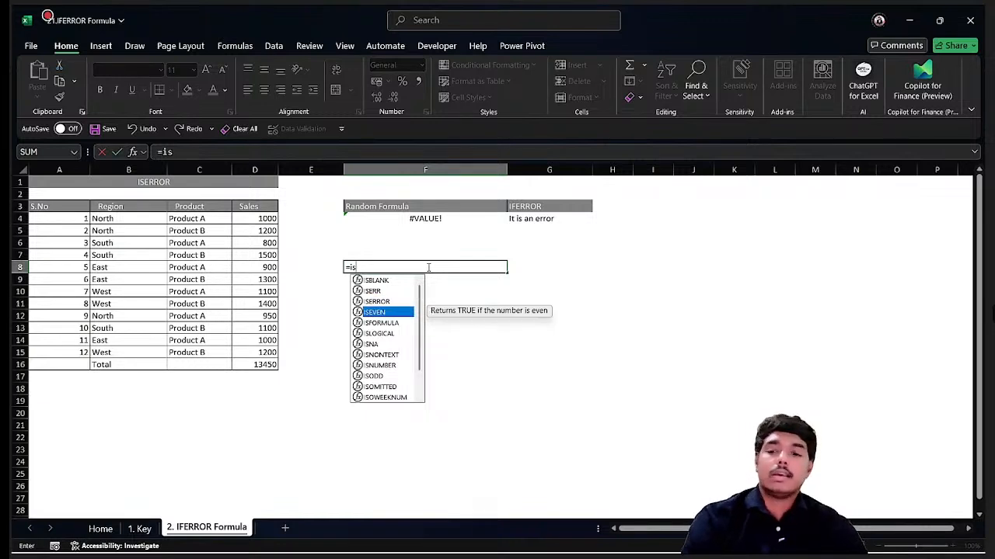
key(Tab)
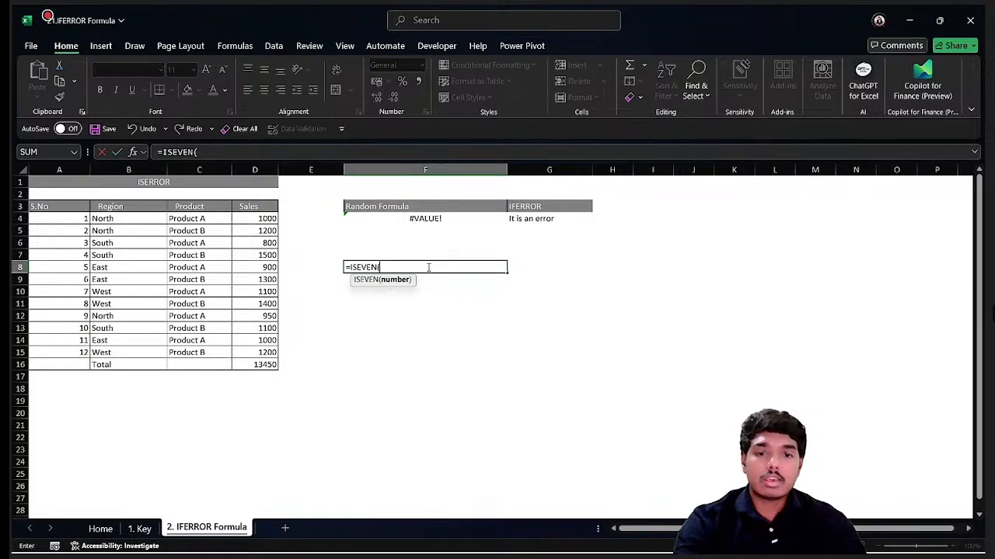
key(Right)
key(Return)
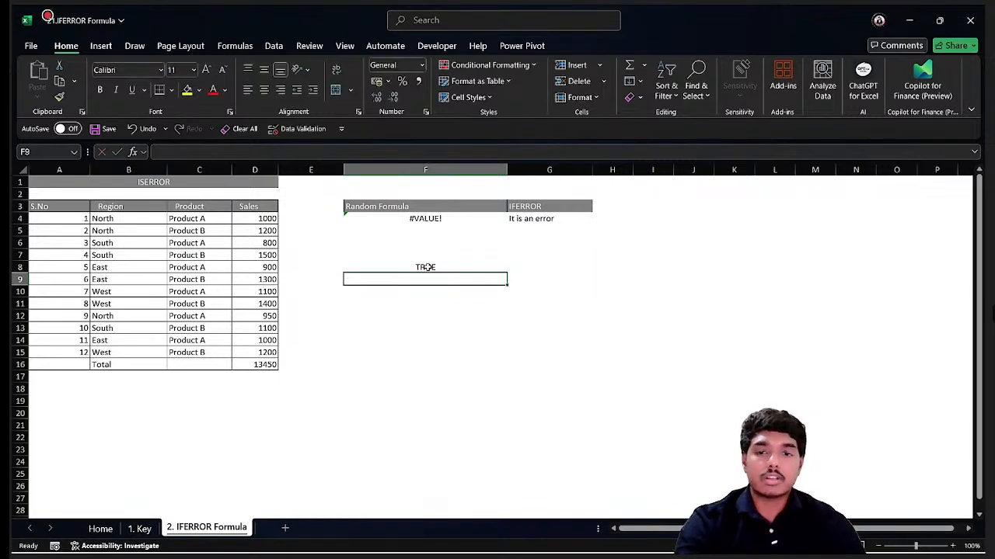
Fill the ISEVEN formula down into F9.
key(ctrl+d)
key(Up)
key(Right)
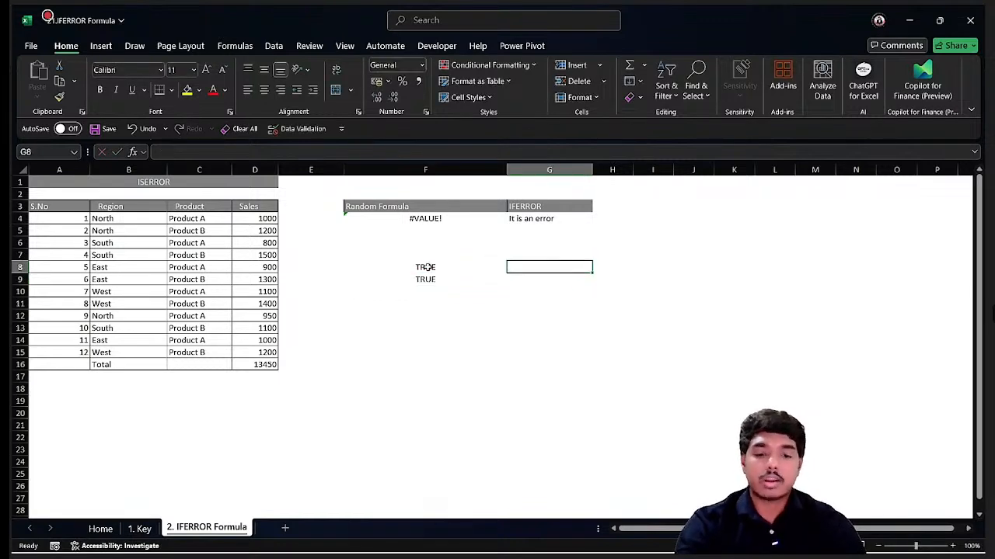
Enter 4 in G8 and 3 in G9 as test numbers for the ISEVEN formulas.
text(0)
key(ctrl+Return)
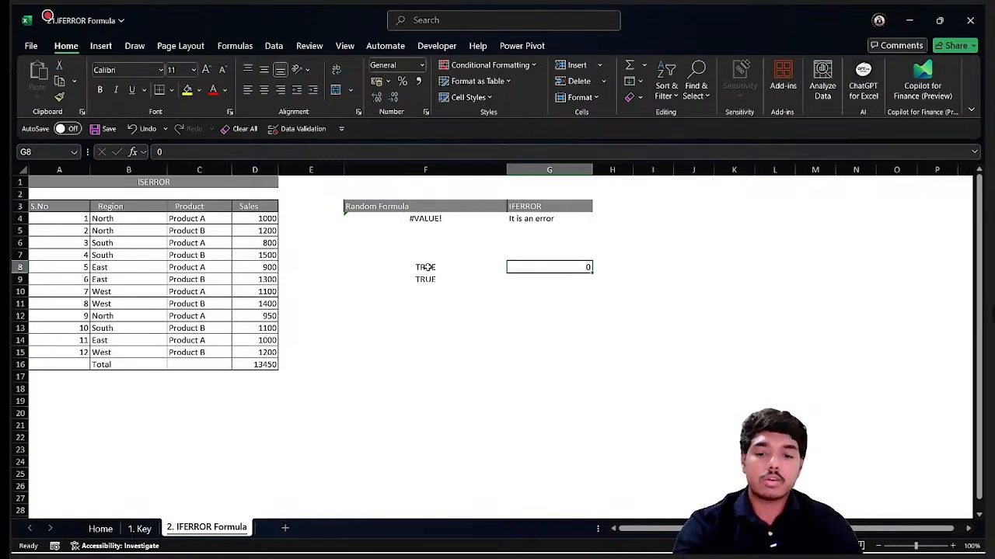
text(4)
key(Return)
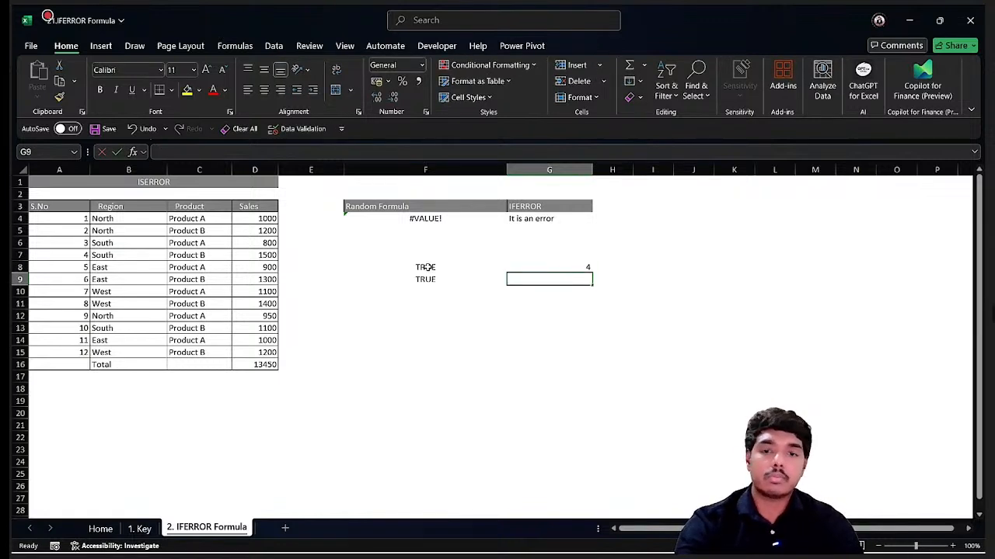
text(3)
key(Return)
Clear the ISEVEN test formulas and numbers from F8:G9.
click(426, 267)
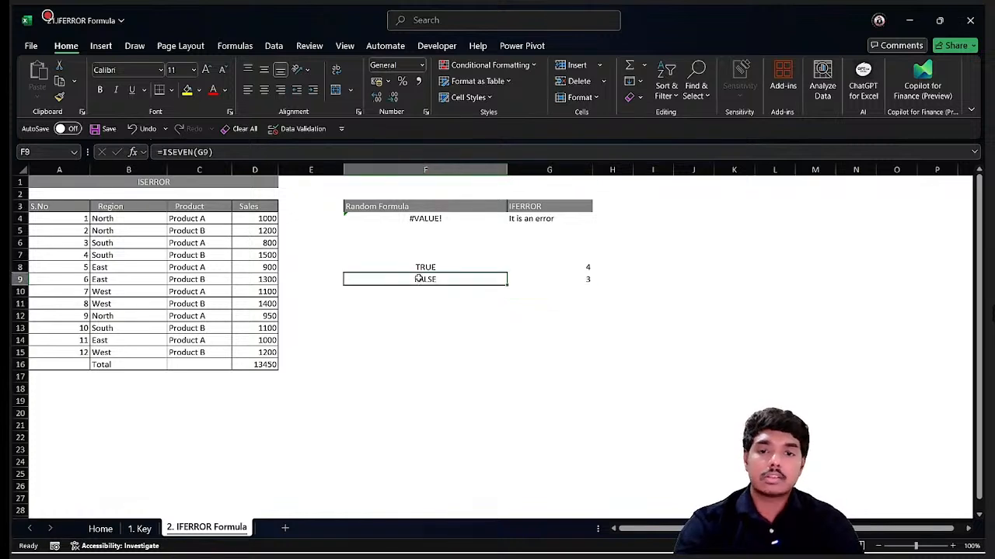
drag(466, 268, 533, 290)
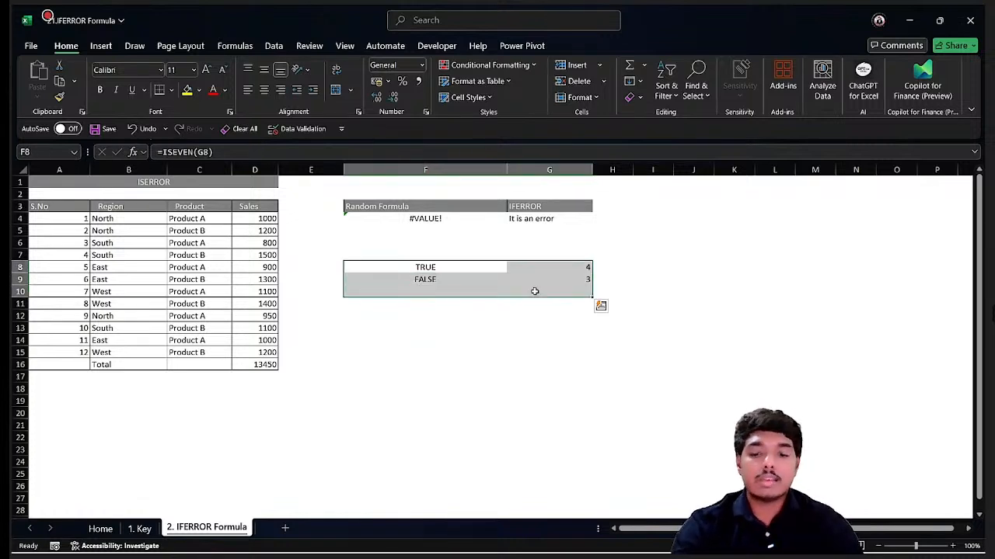
text(=)
key(Escape)
key(Up)
key(Down)
key(Right)
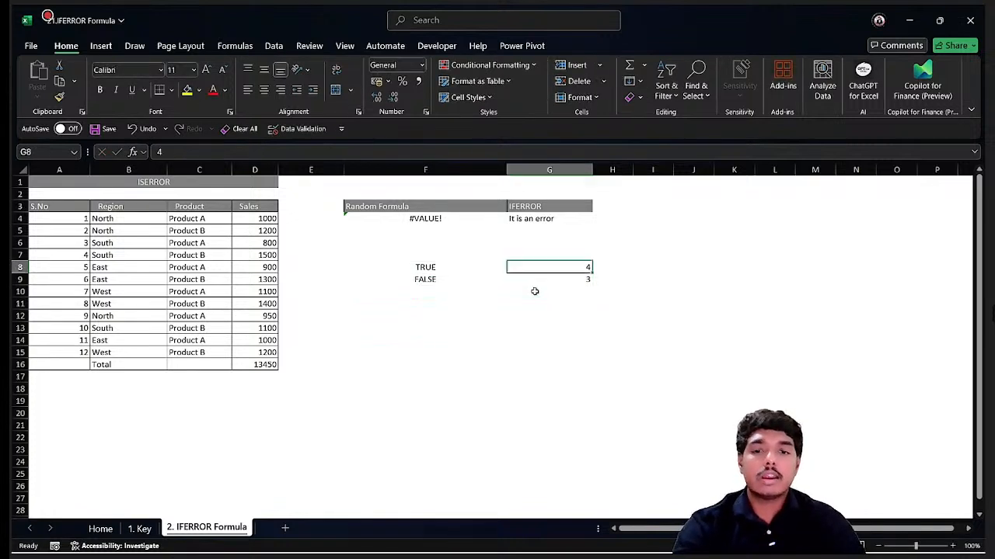
key(Left)
key(shift+Right)
key(shift+Down)
key(Delete)
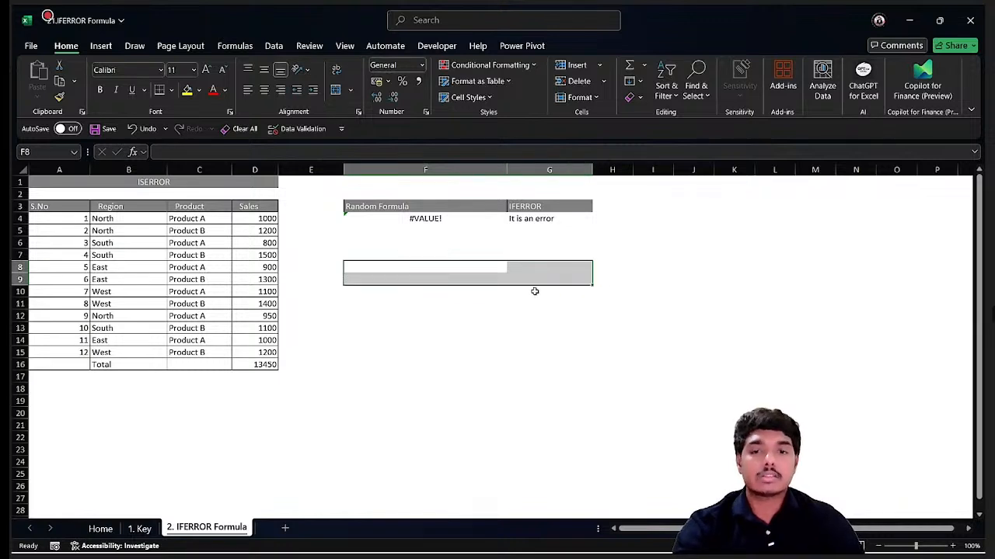
Enter =ISERROR(F4) in F8 to test whether F4 contains an error.
key(Up)
key(Down)
text(==is)
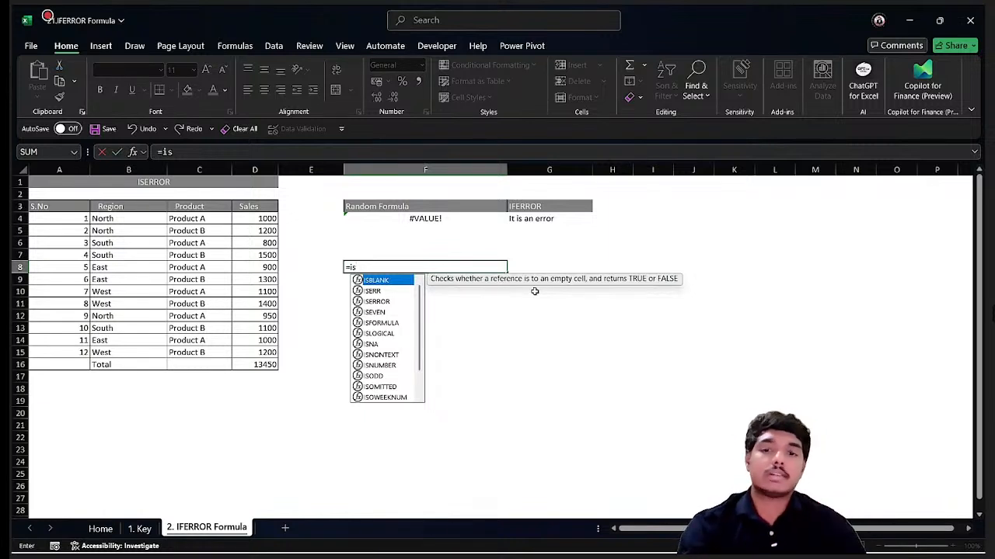
key(Down)
key(Down)
key(Tab)
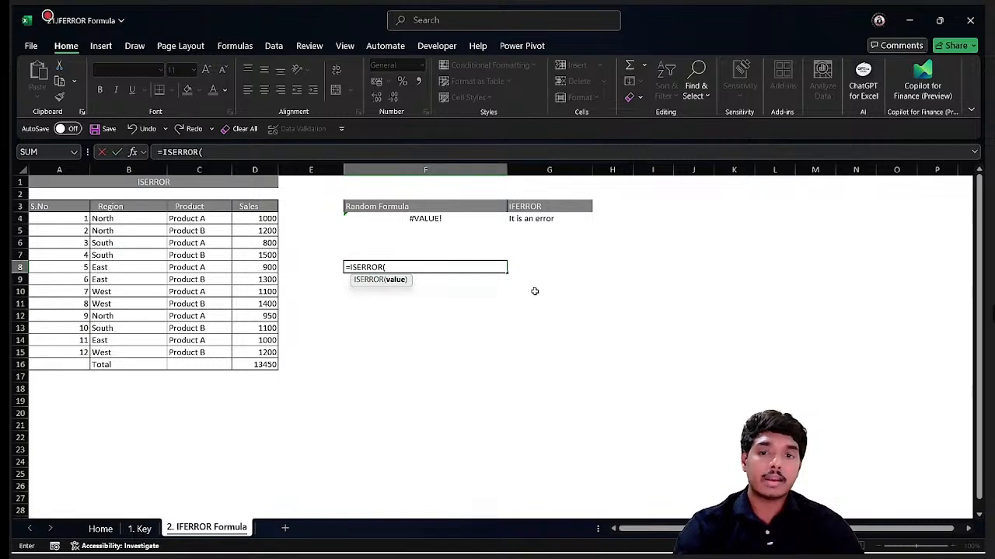
key(Up)
key(Up)
key(Up)
key(Up)
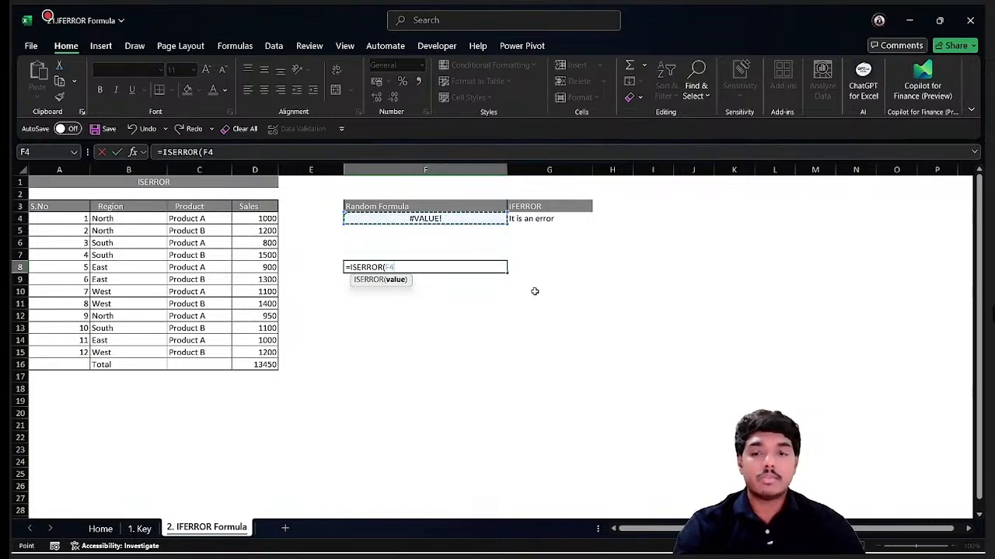
key(Return)
key(Up)
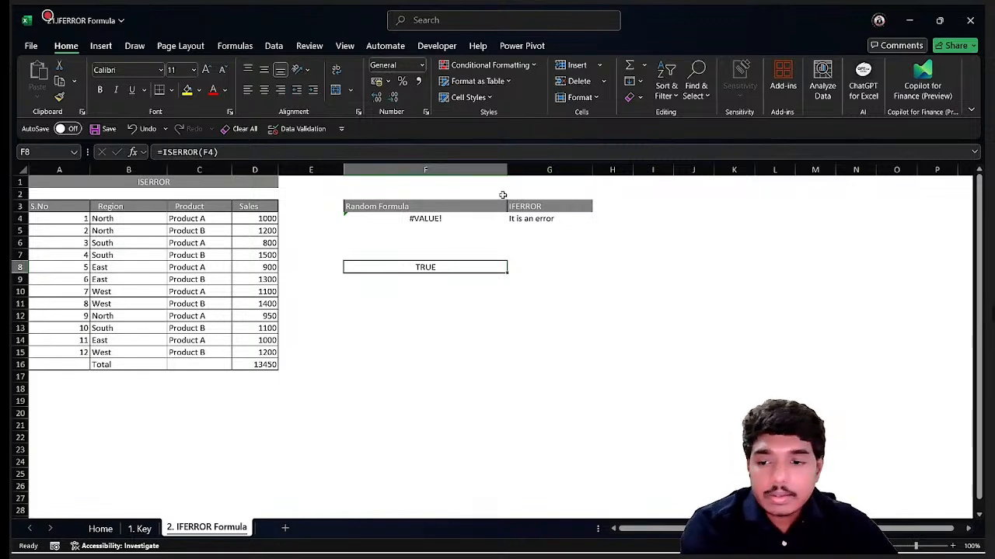
Switch to the 1. Key sheet.
click(137, 544)
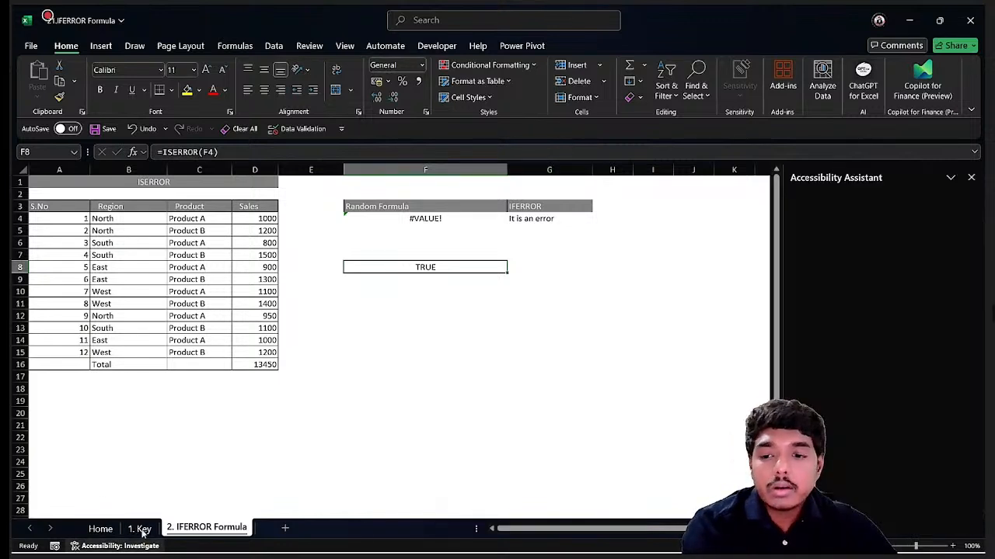
click(141, 528)
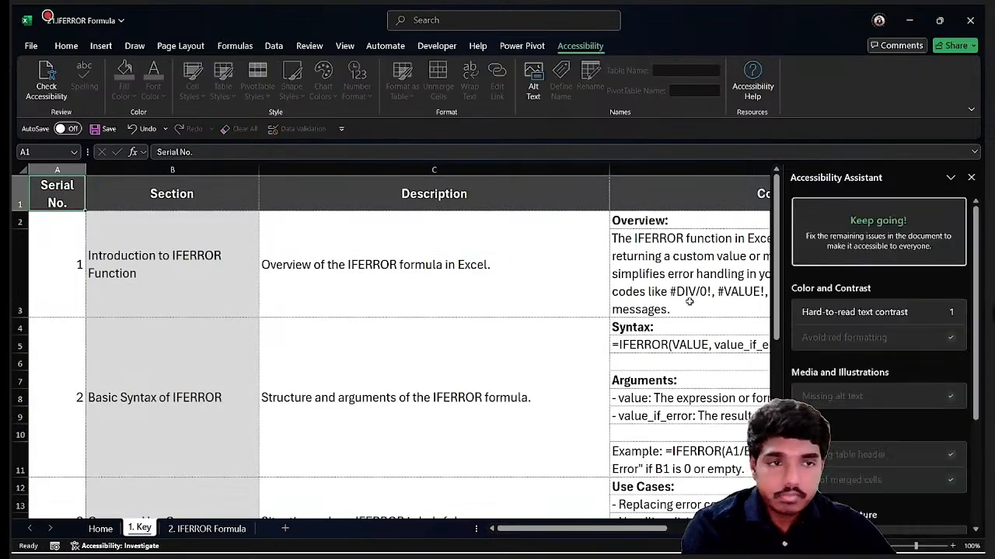
Close the Accessibility Assistant pane and read through the IFERROR overview, syntax, arguments, use cases and tips on the Key sheet.
click(971, 177)
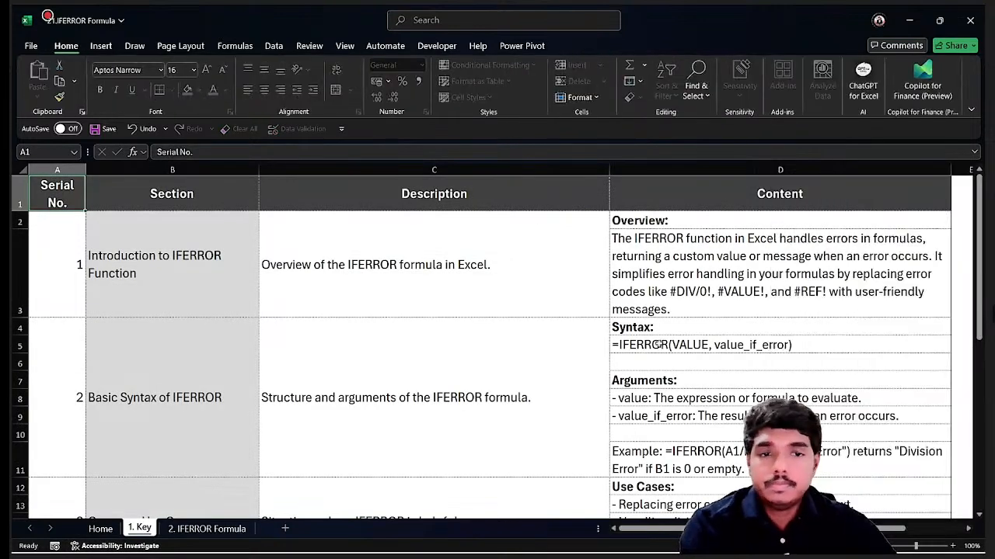
scroll(659, 344, down, 1)
scroll(659, 343, down, 3)
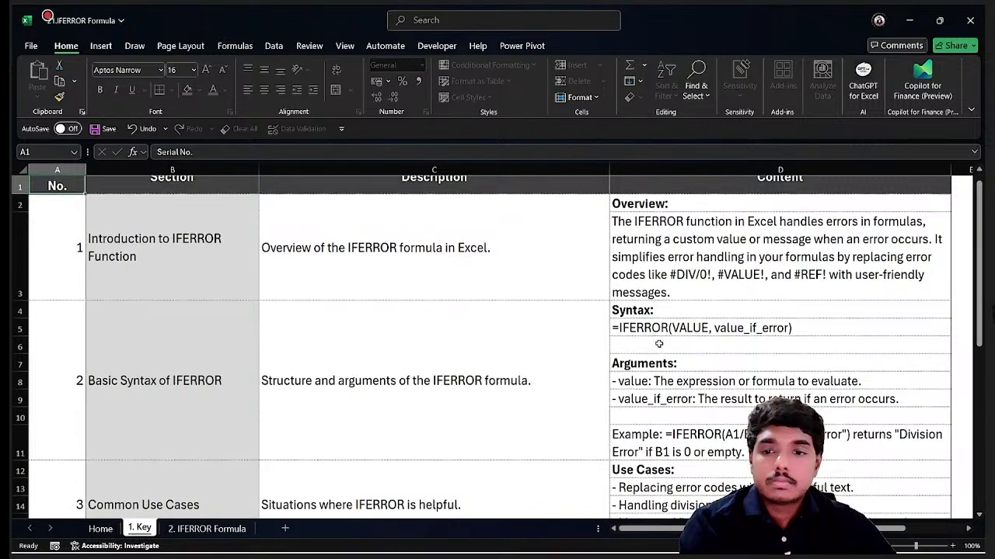
scroll(659, 344, down, 3)
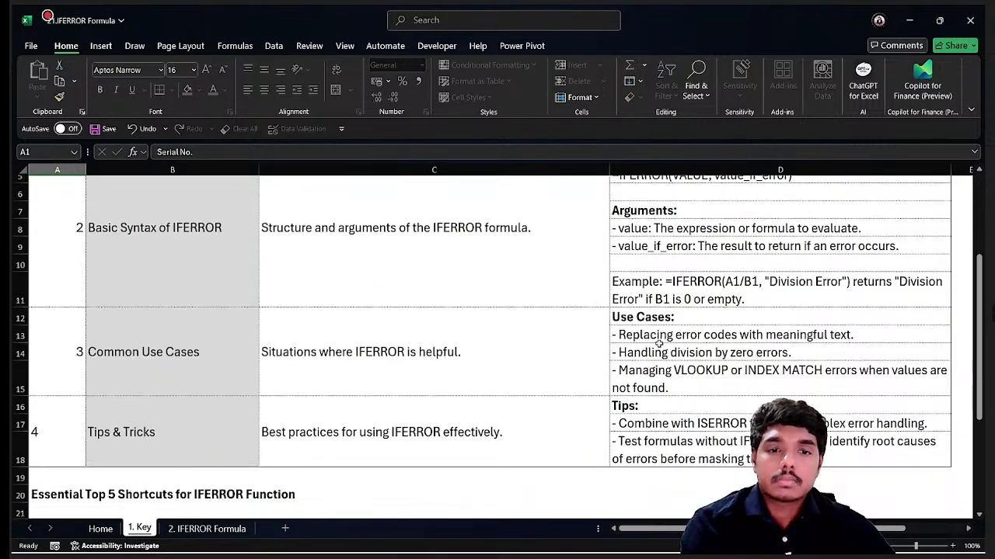
scroll(659, 342, up, 6)
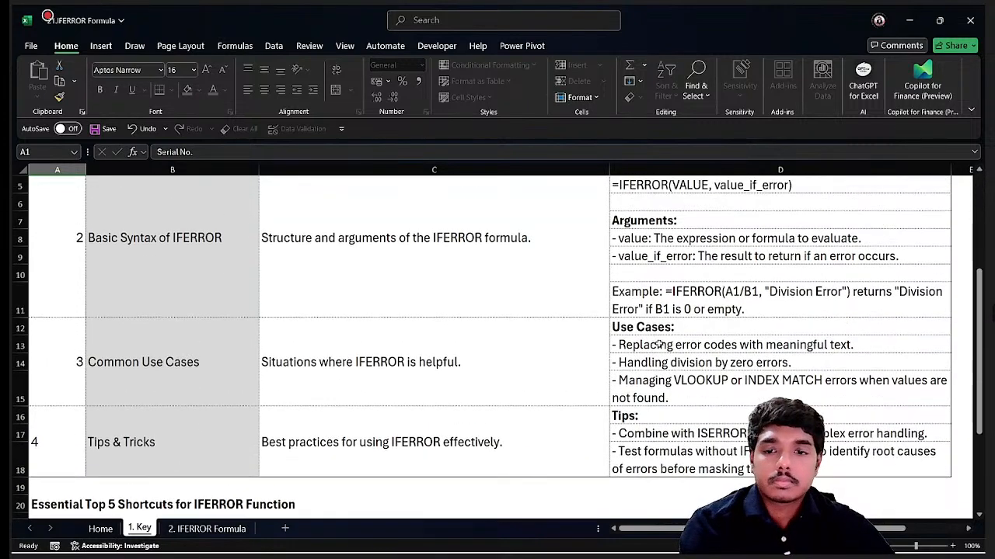
scroll(659, 344, down, 6)
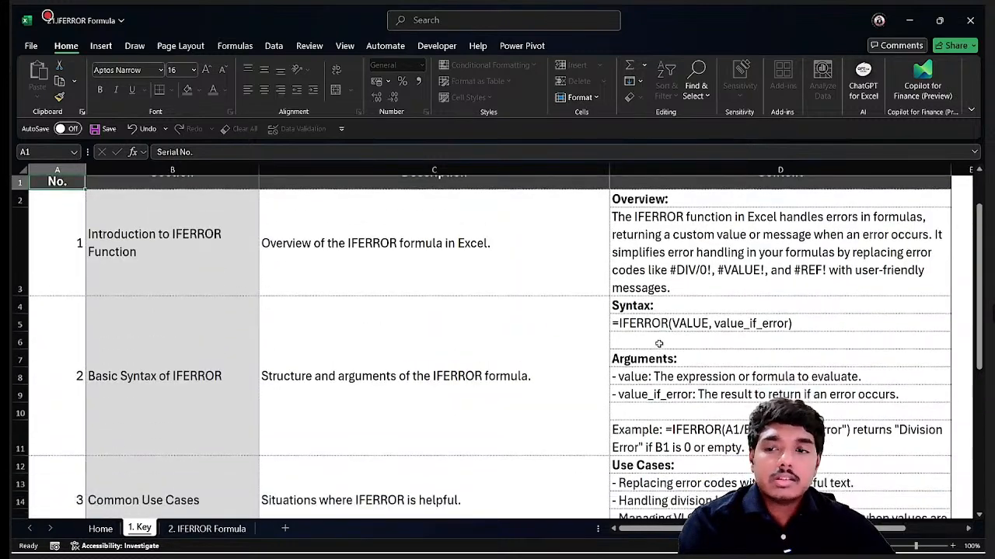
scroll(659, 344, up, 6)
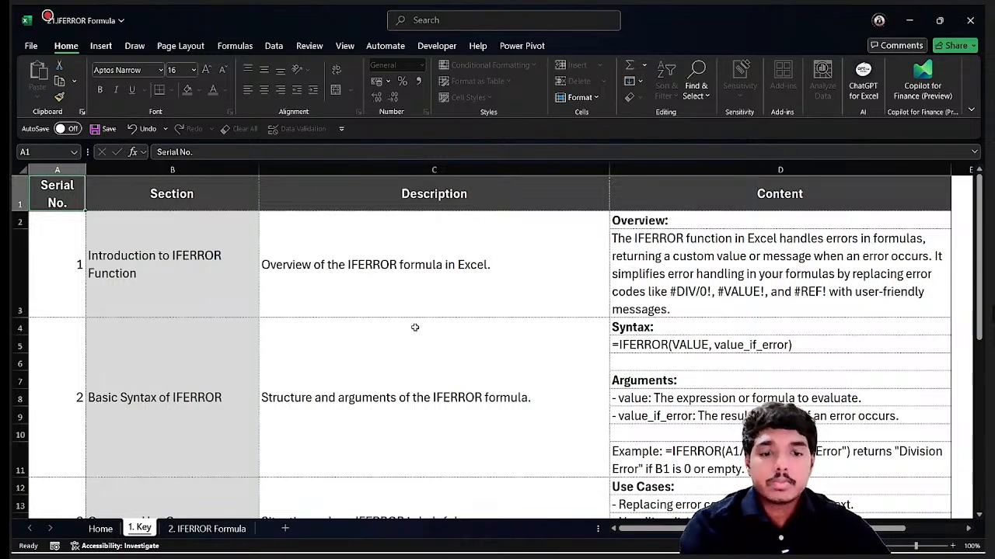
scroll(415, 327, down, 4)
scroll(415, 328, up, 4)
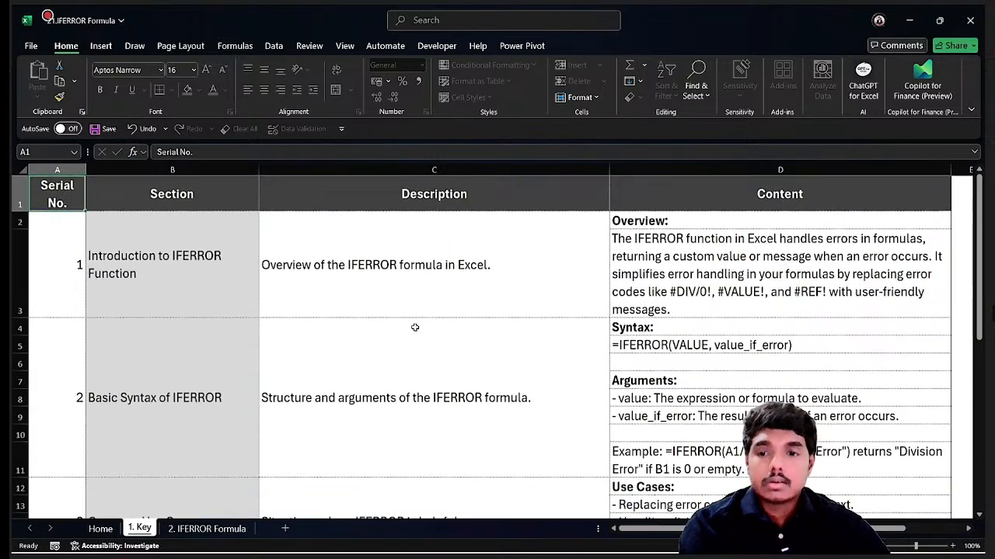
Switch to the Home sheet.
click(101, 530)
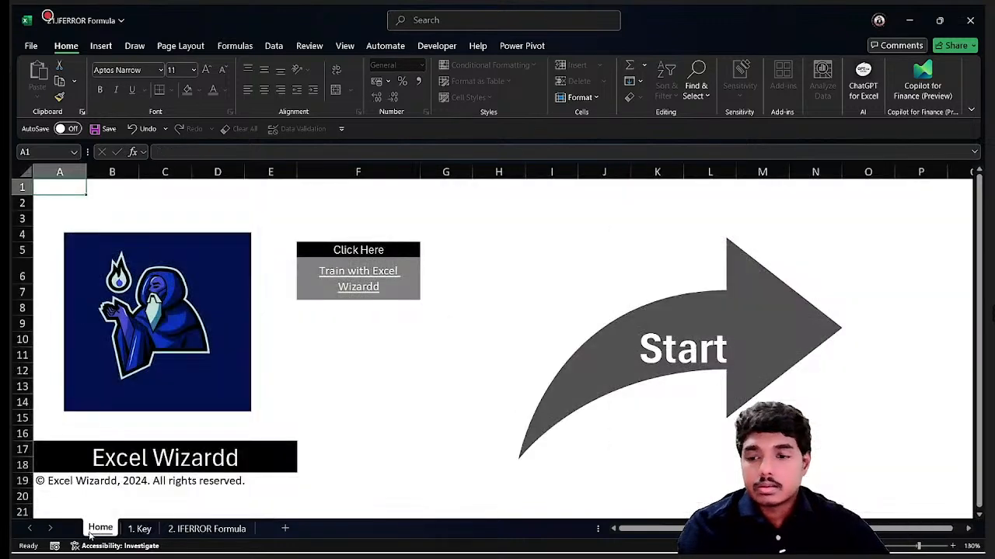